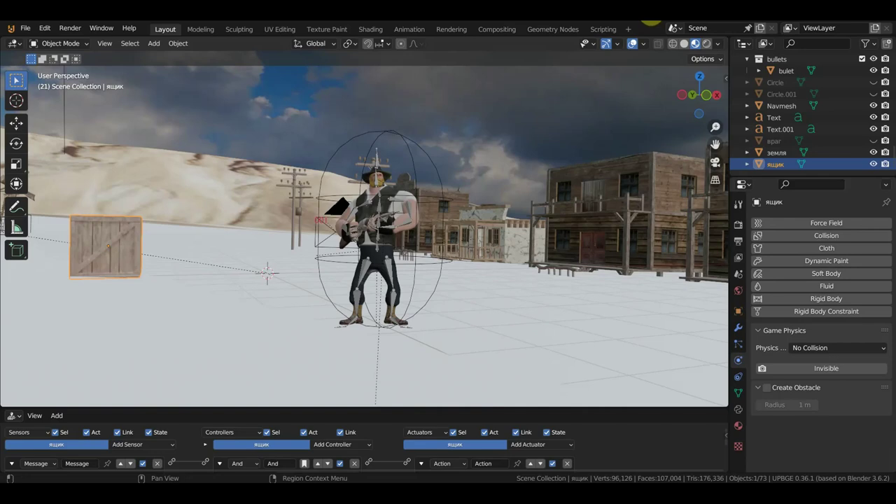
Add a new plane and move it to the cowboy's feet.
middle_click_drag(583, 202, 556, 208)
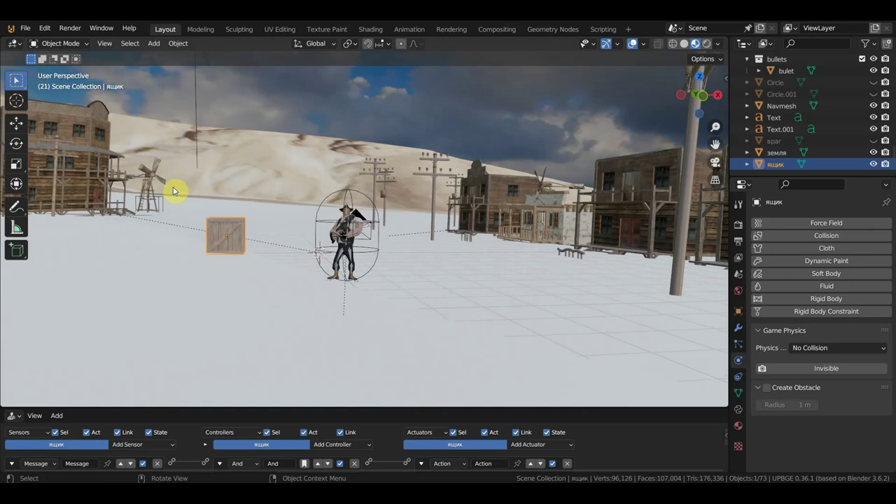
left_click(155, 44)
mouse_move(175, 56)
left_click(277, 57)
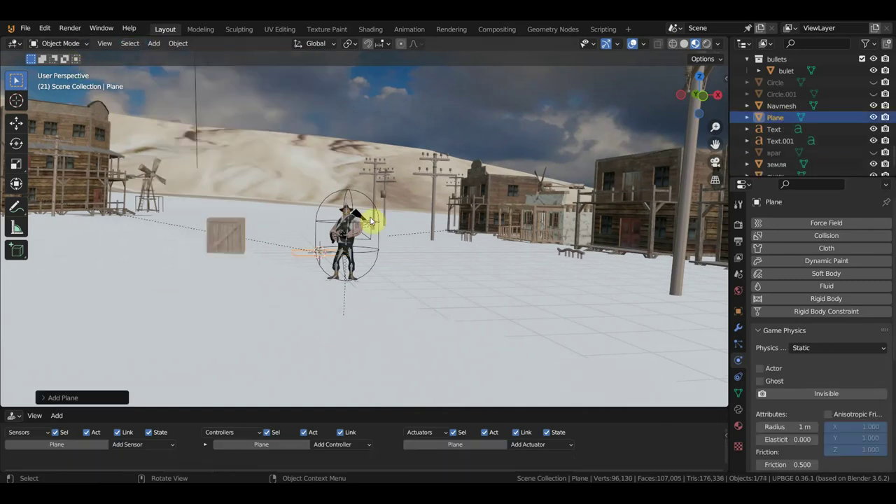
middle_click_drag(459, 270, 366, 270)
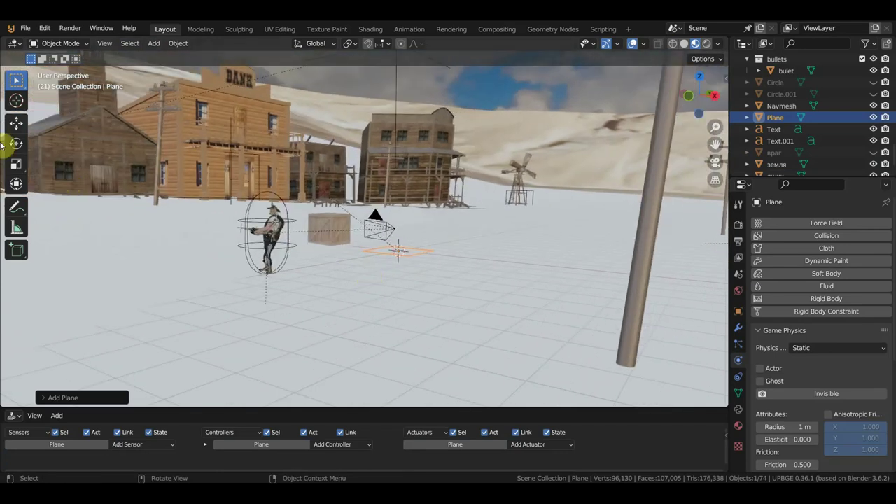
left_click(16, 123)
left_click_drag(421, 250, 201, 295)
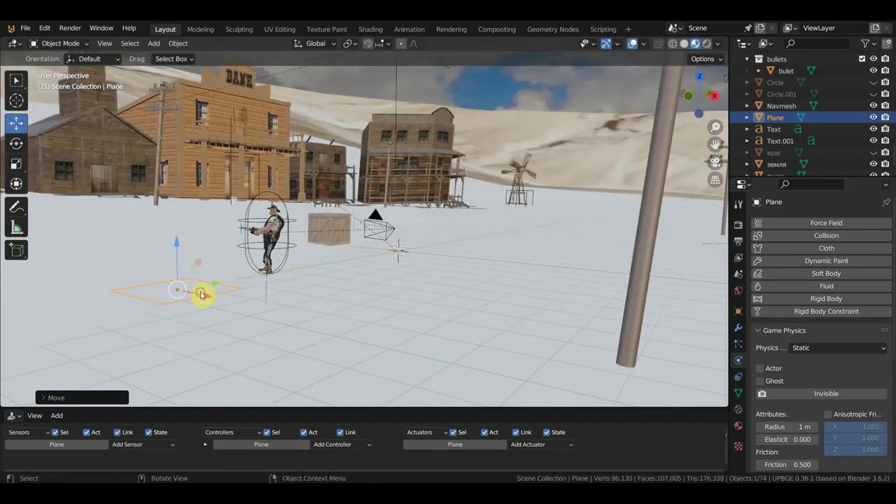
Reselect the plane and rotate it to stand upright.
mouse_move(211, 291)
middle_mouse_down()
mouse_move(330, 298)
mouse_move(551, 133)
mouse_move(424, 260)
middle_mouse_up()
left_click(528, 133)
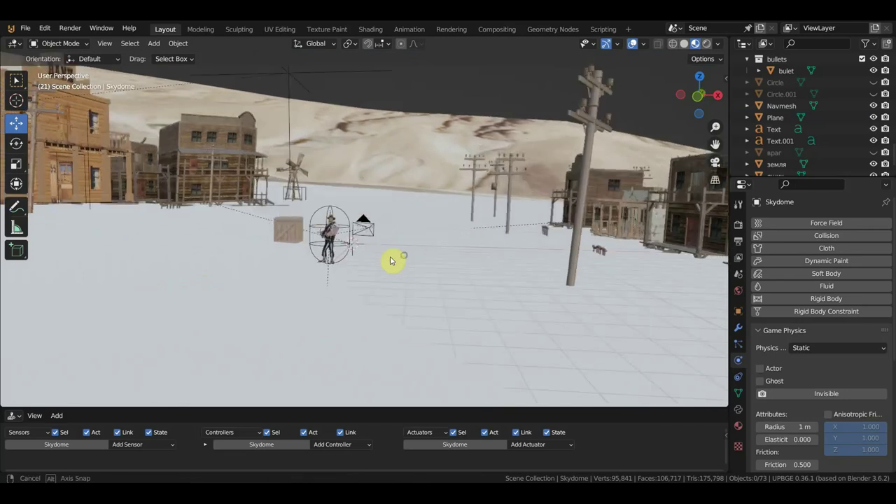
middle_click_drag(423, 259, 444, 234)
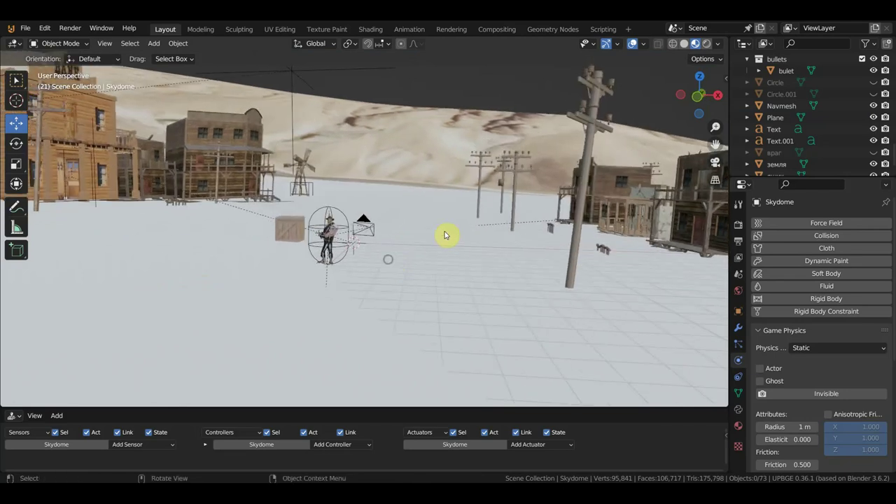
left_click(779, 118)
middle_click_drag(394, 258, 440, 246)
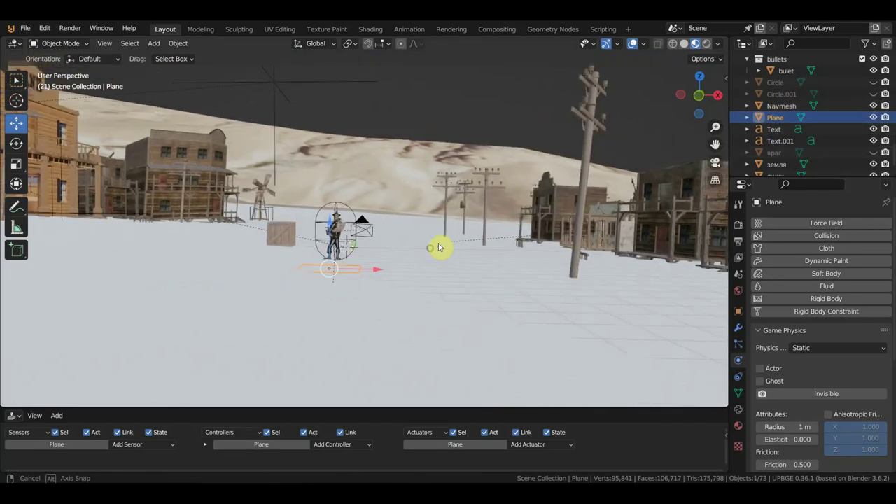
key("r")
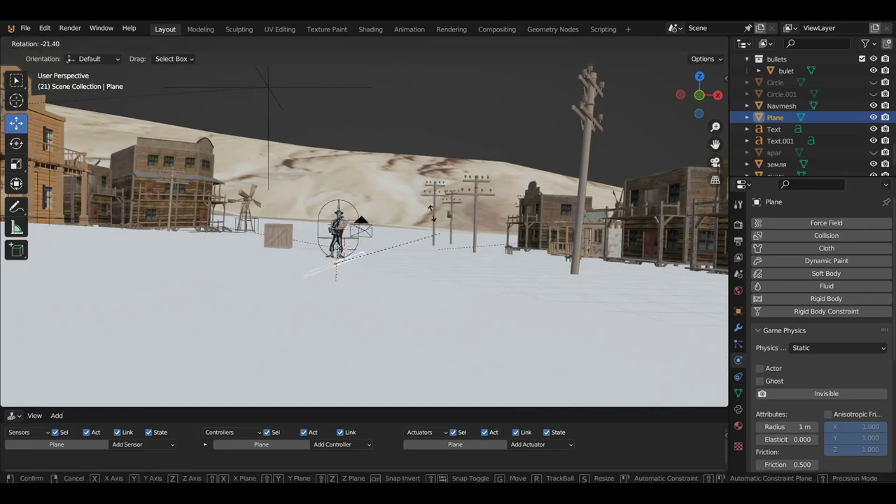
left_click(348, 148)
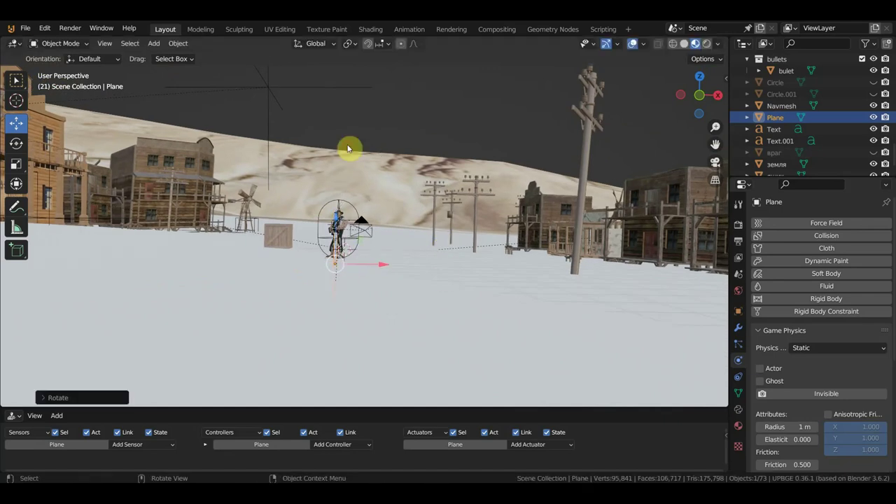
Place the upright plane left of the crate and scale it up to about 1.07.
key("g")
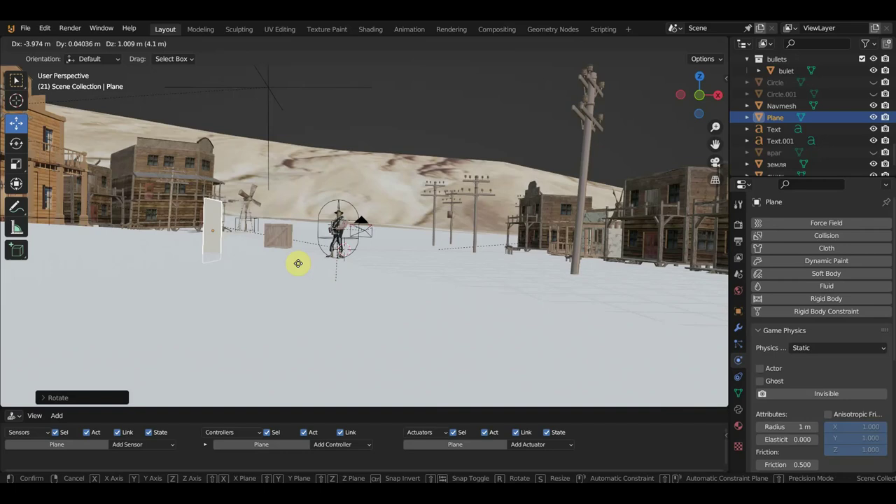
left_click(293, 257)
mouse_move(294, 257)
middle_mouse_down()
mouse_move(250, 273)
mouse_move(175, 229)
middle_mouse_up()
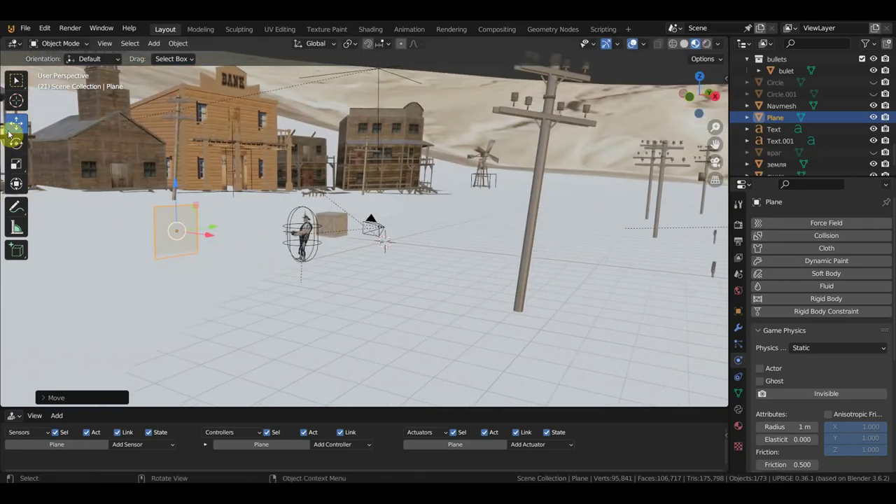
left_click(16, 184)
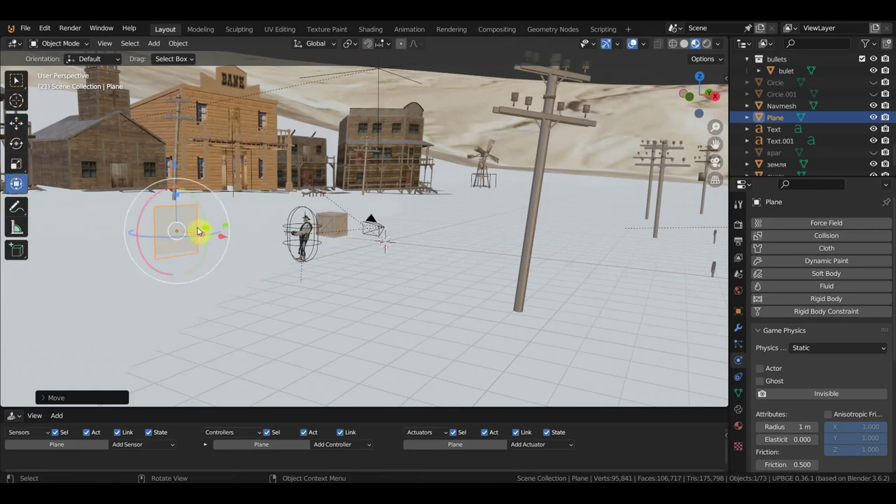
left_click_drag(177, 198, 179, 190)
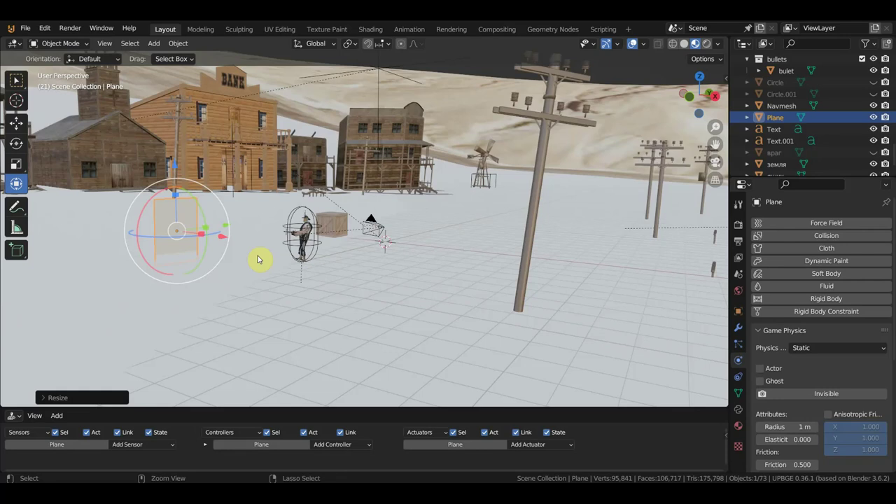
Apply the plane's scale and location, nudging it along Z in between.
key("ctrl+a")
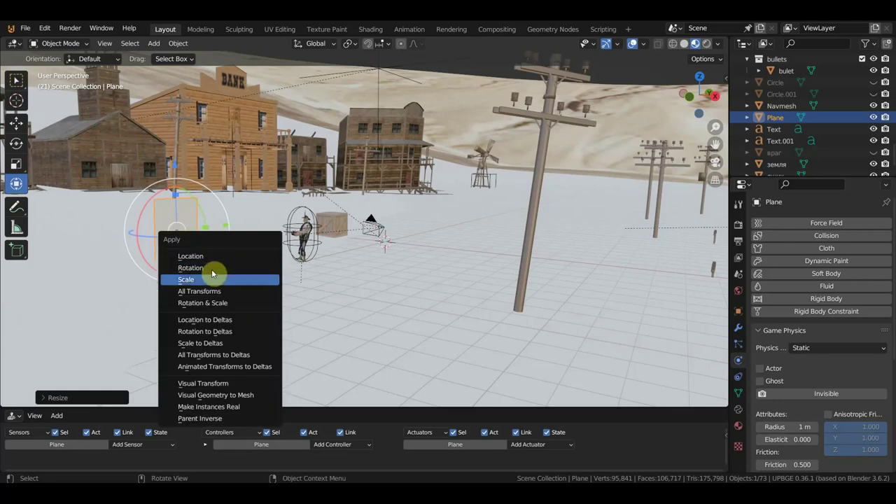
left_click(204, 287)
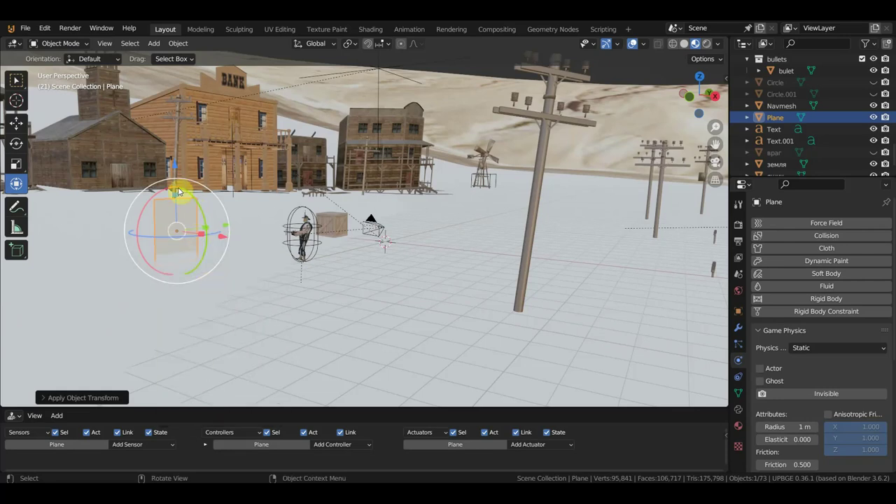
mouse_move(175, 185)
left_mouse_down()
mouse_move(175, 149)
mouse_move(172, 186)
left_mouse_up()
key("ctrl+a")
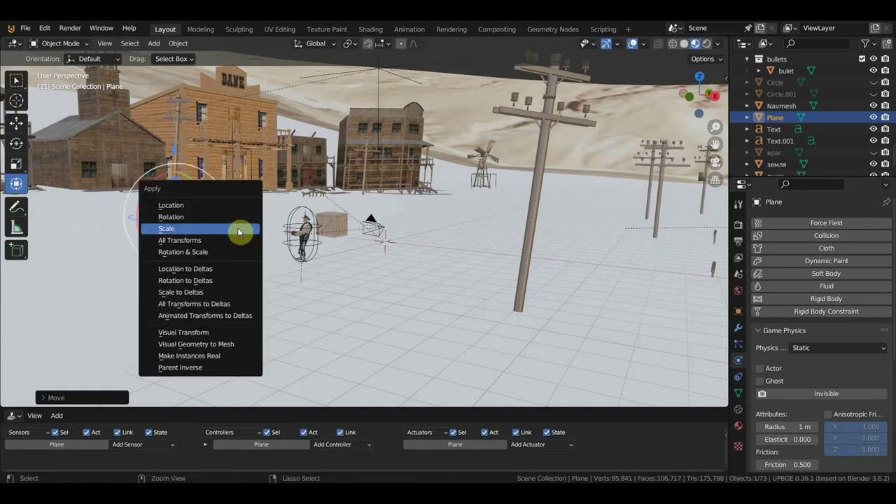
left_click(237, 208)
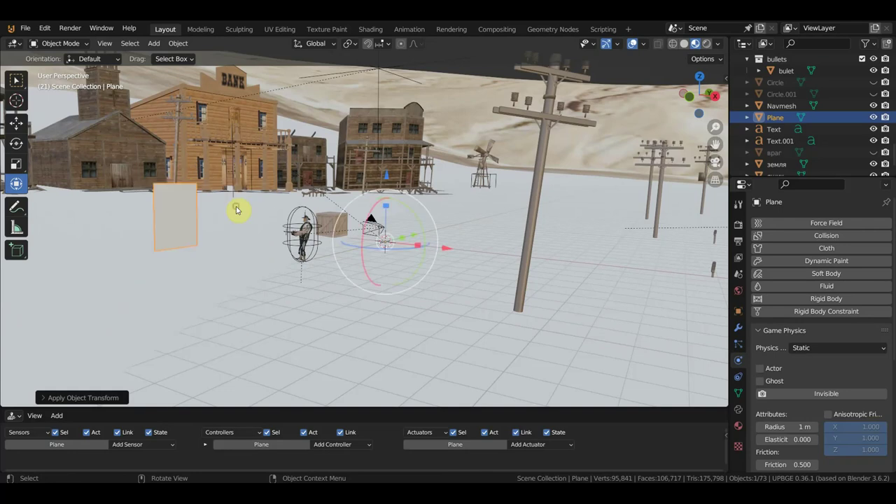
Adjust the plane's height along Z and set its origin to the 3D cursor.
middle_click_drag(206, 246, 236, 251)
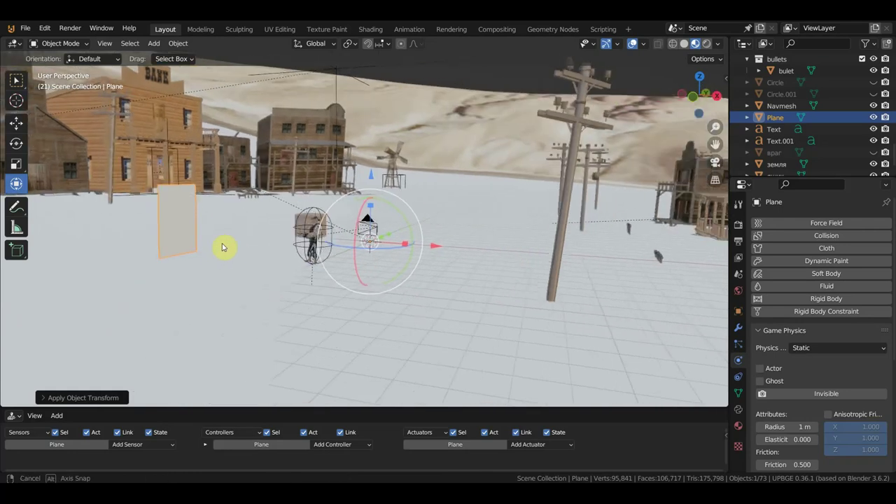
left_click(180, 236)
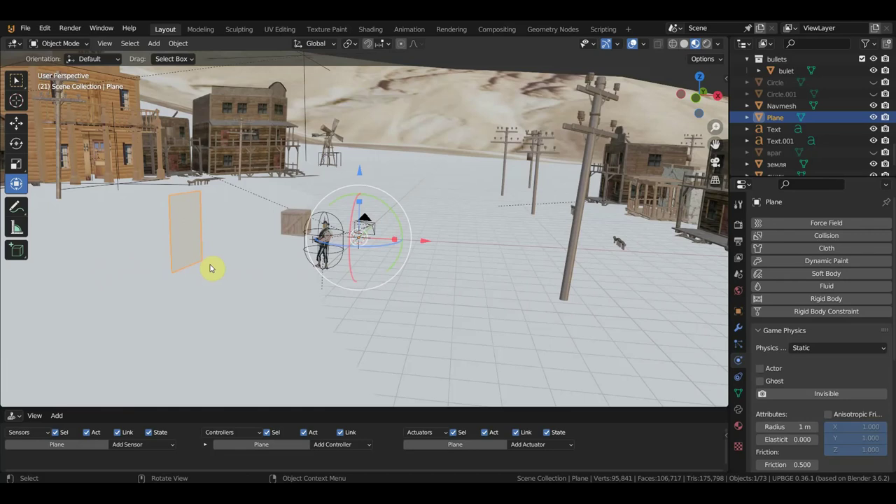
mouse_move(336, 255)
middle_mouse_down()
mouse_move(347, 255)
mouse_move(340, 238)
middle_mouse_up()
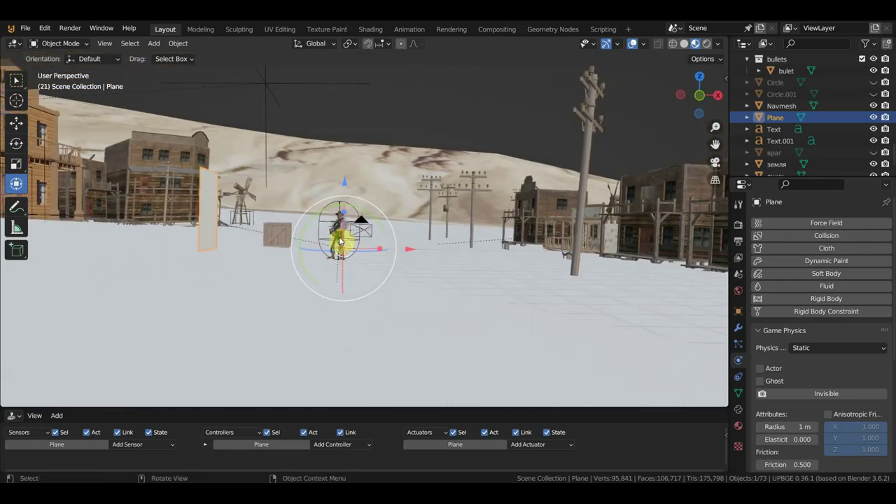
left_click_drag(344, 182, 344, 192)
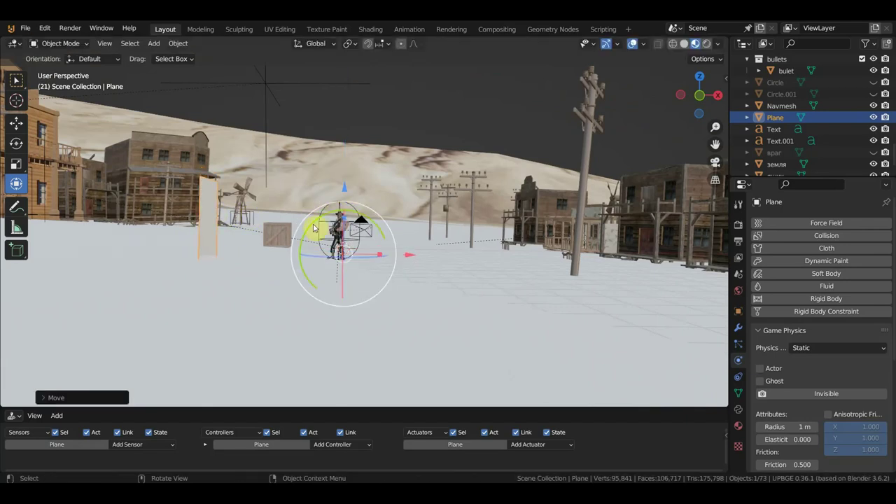
left_click(178, 43)
mouse_move(177, 68)
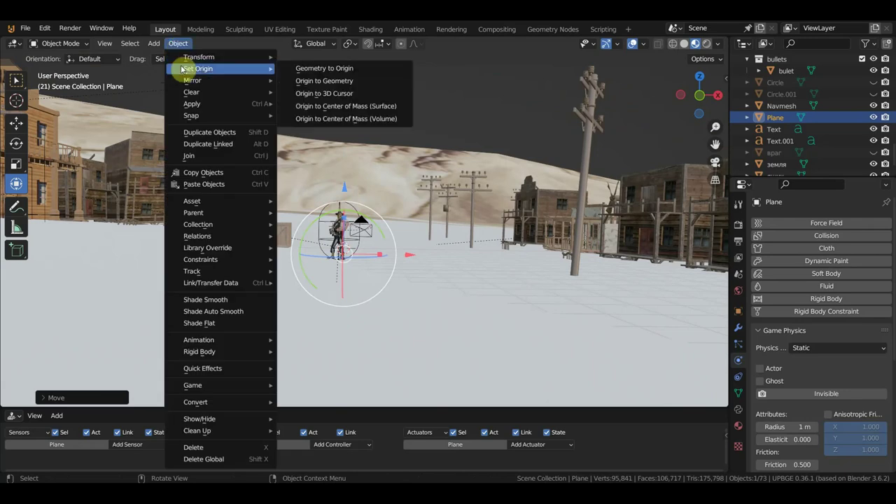
left_click(322, 94)
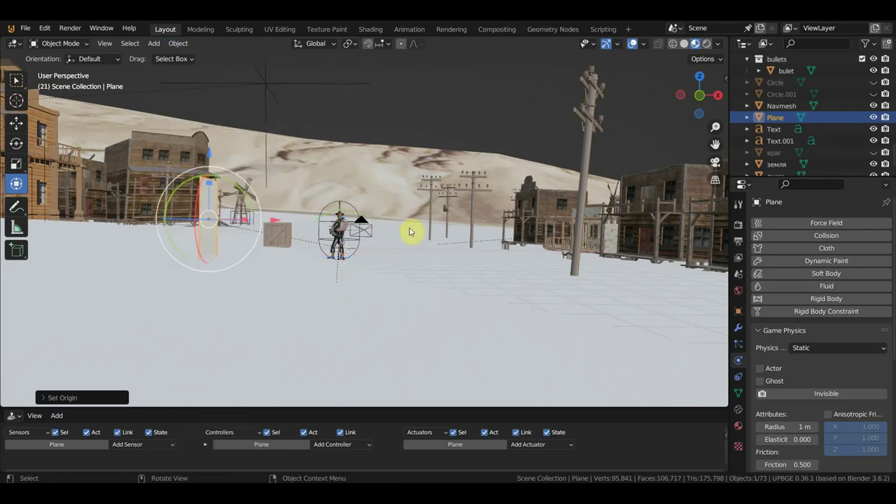
Duplicate the plane and place the copy right of the cowboy at an adjusted height.
key("shift+d")
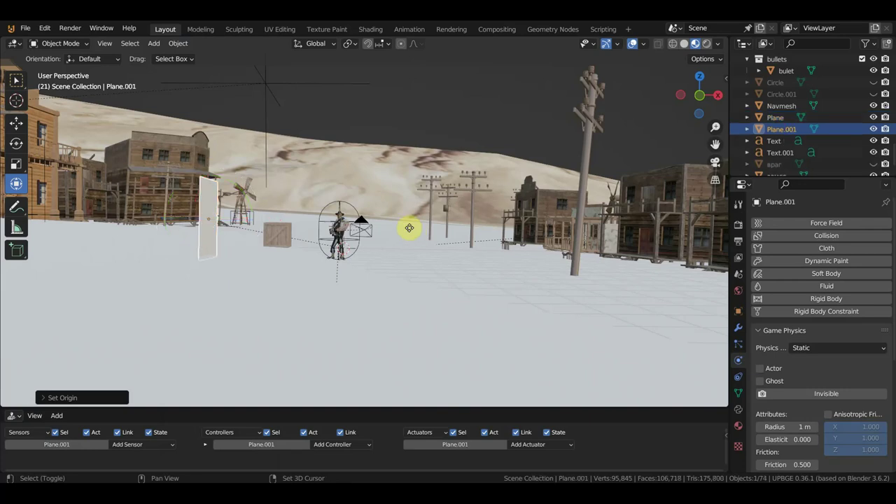
right_click(410, 232)
key("g")
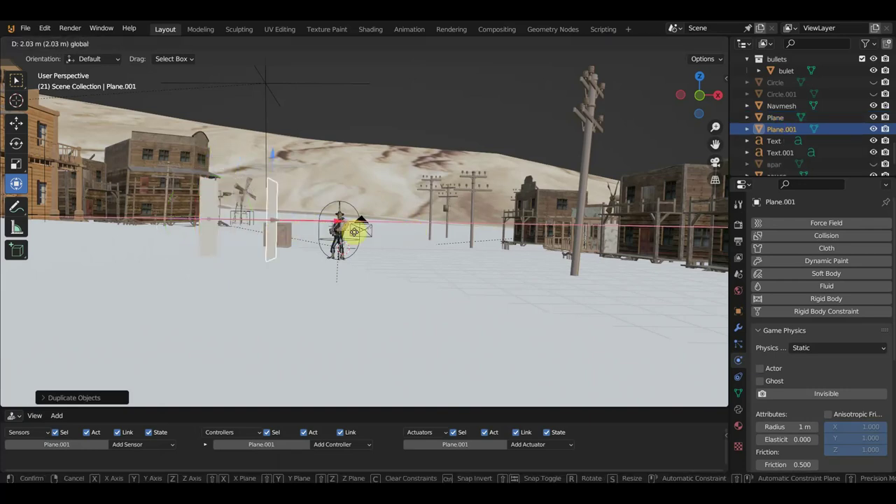
left_click(537, 265)
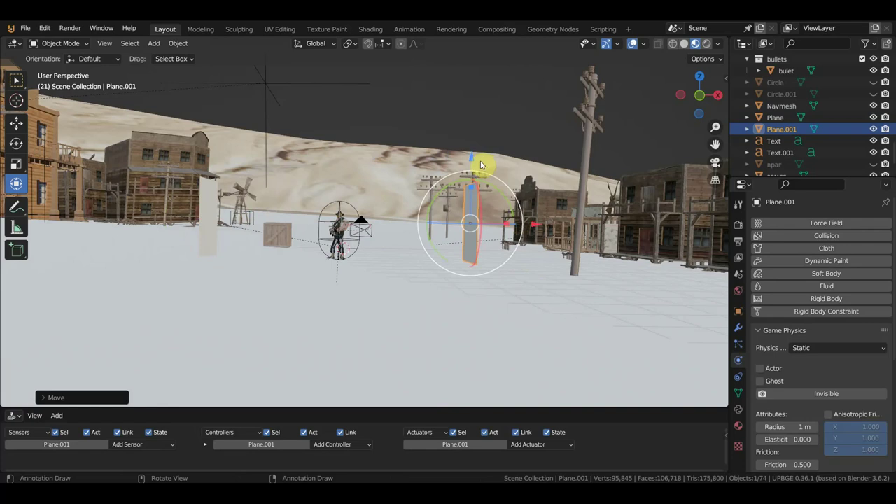
key("g")
key("z")
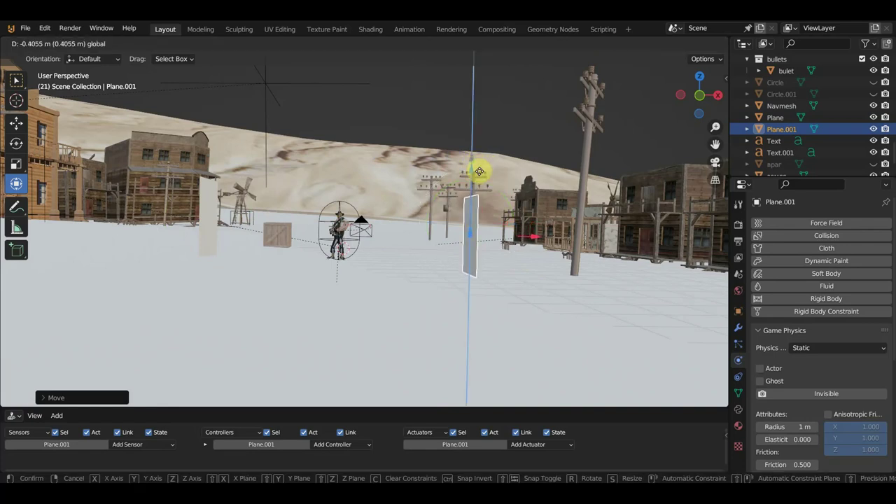
left_click(480, 172)
middle_click_drag(497, 187, 550, 292)
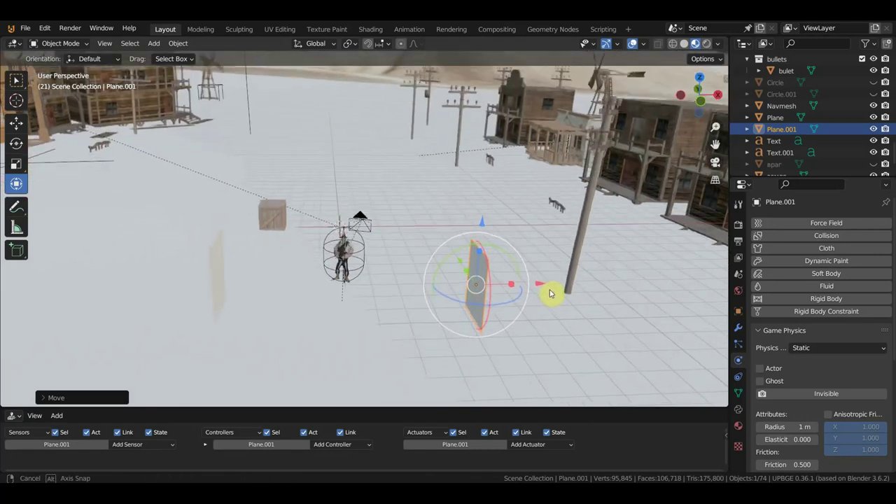
mouse_move(260, 295)
middle_mouse_down()
mouse_move(231, 261)
mouse_move(295, 252)
middle_mouse_up()
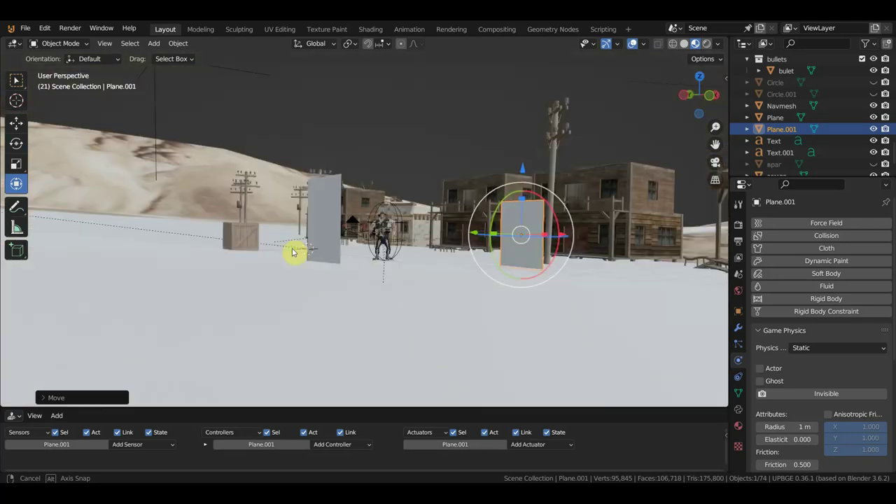
Lower the original Plane about 0.16 m along Z.
left_click(320, 226)
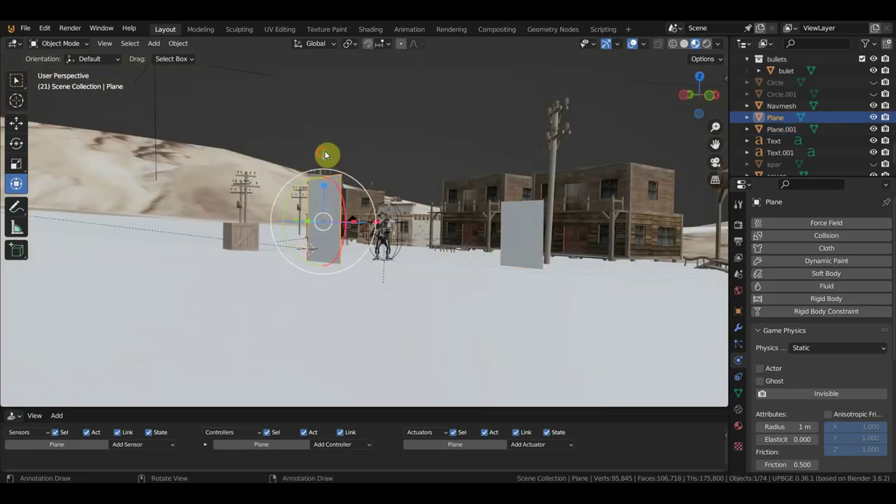
mouse_move(325, 152)
left_mouse_down()
mouse_move(320, 162)
mouse_move(320, 149)
left_mouse_up()
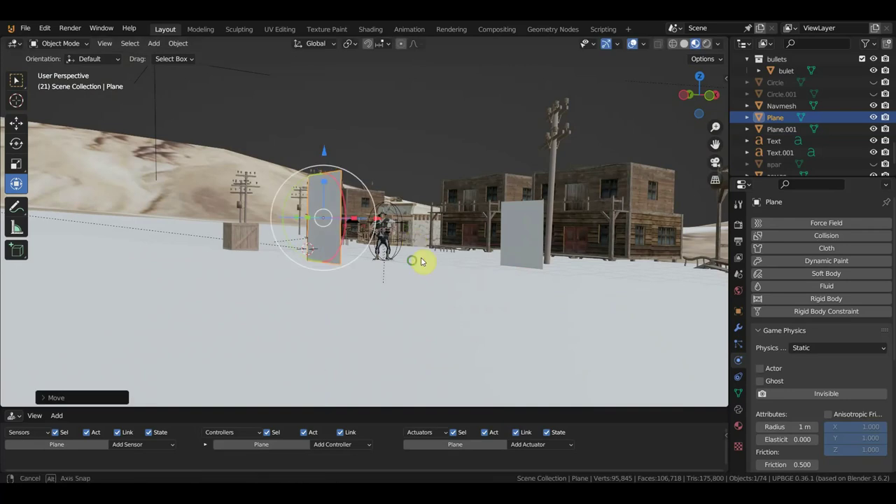
middle_click_drag(422, 259, 372, 262)
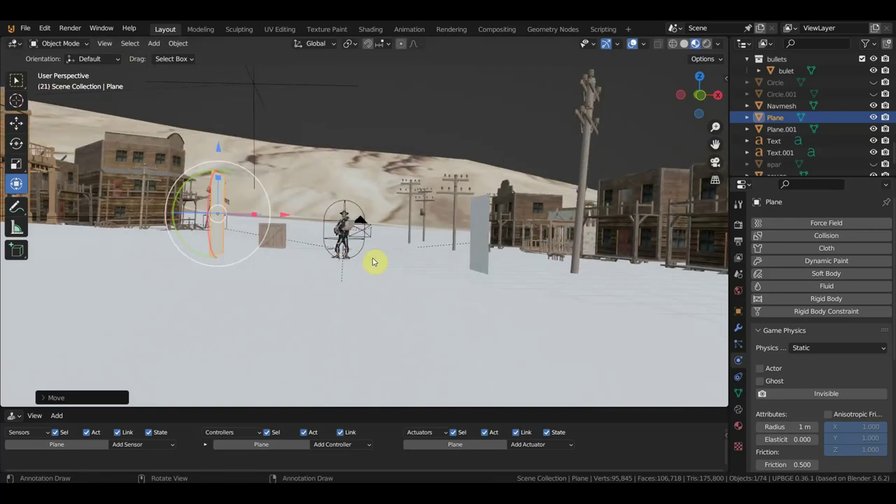
left_click_drag(565, 406, 566, 256)
Rename Plane to PR1 and Plane.001 to PR2 in the outliner.
key("n")
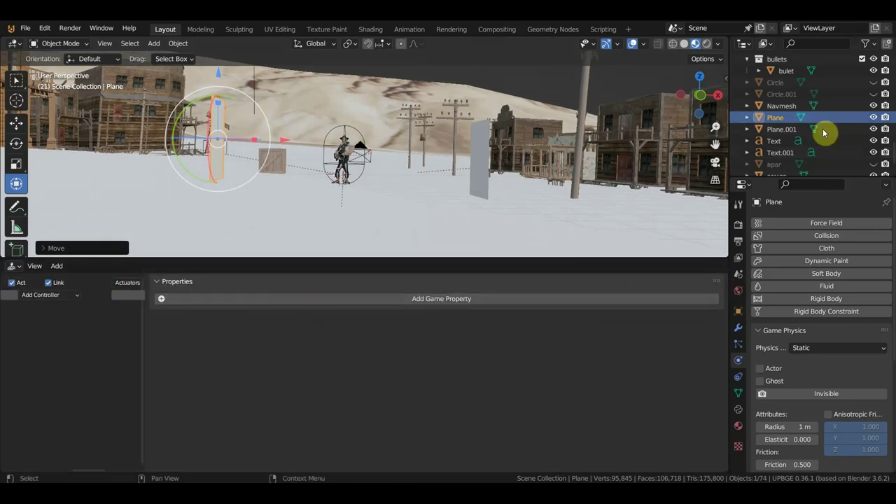
left_click(780, 119)
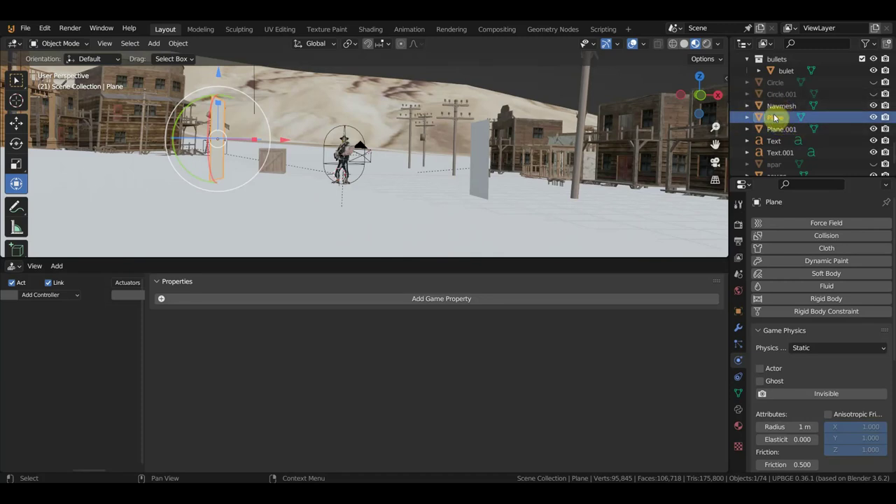
scroll(775, 119, "down", 1)
double_click(777, 109)
type("зк")
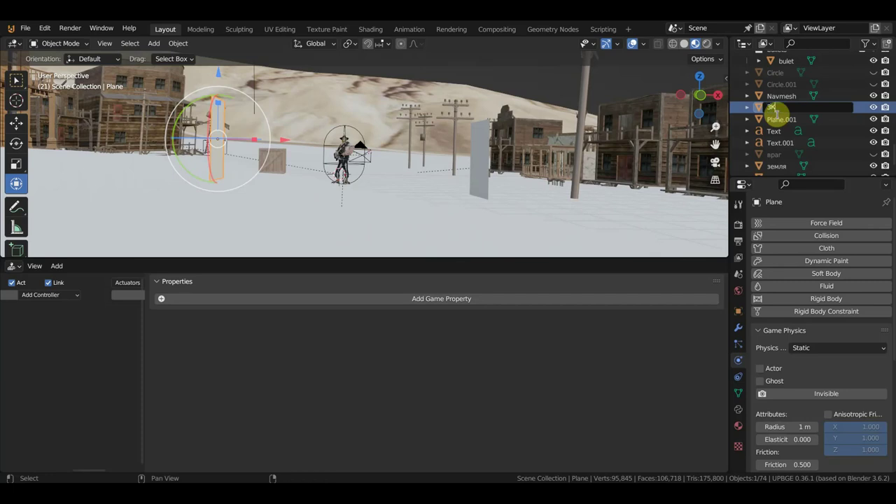
key("super+space")
key("BackSpace")
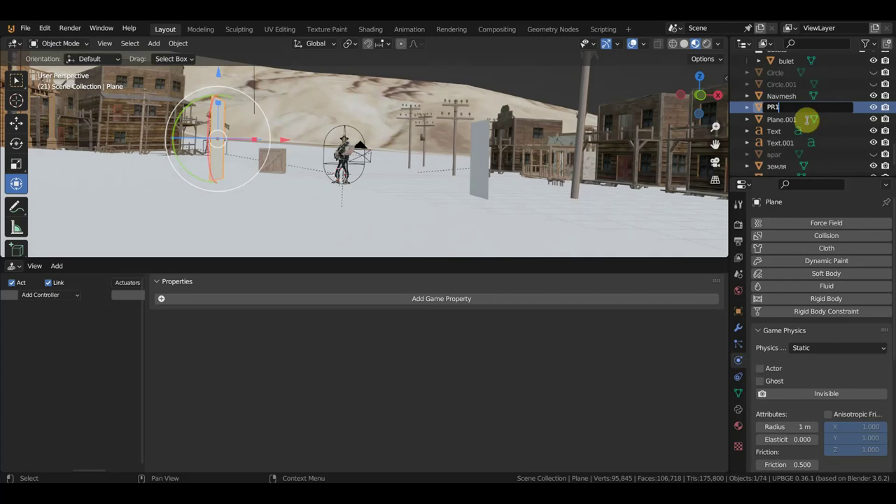
key("Return")
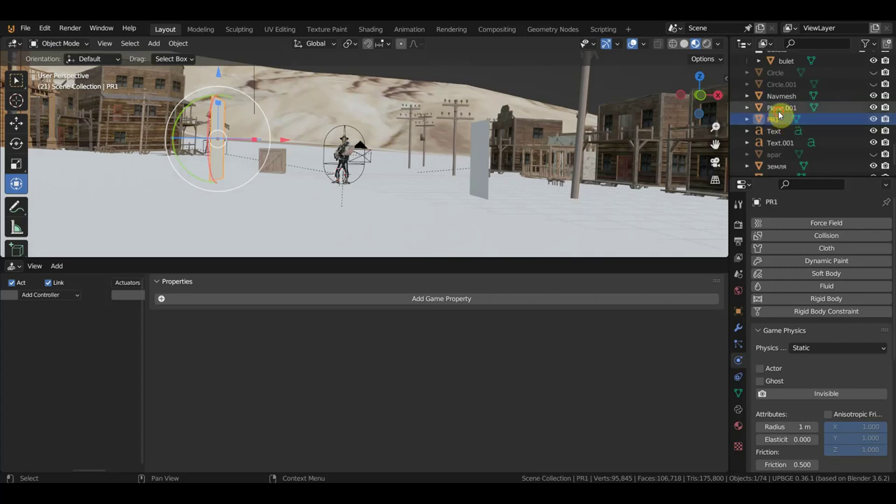
left_click(779, 109)
double_click(780, 110)
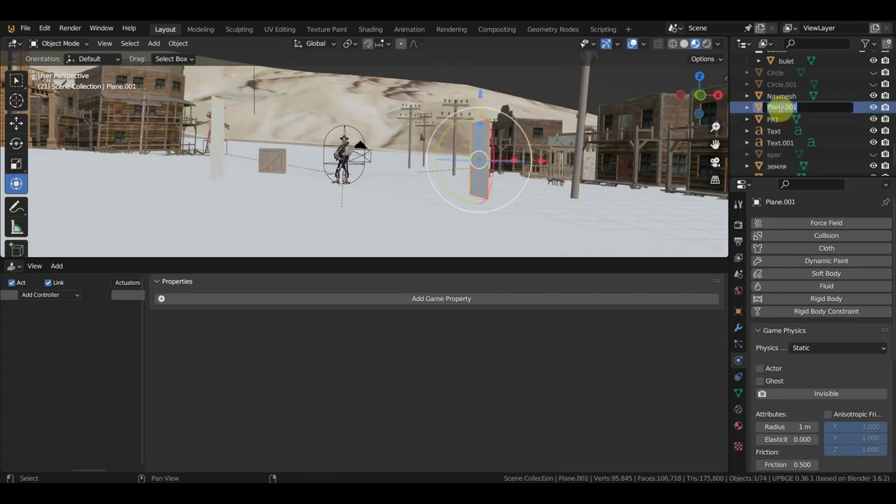
type("PR2")
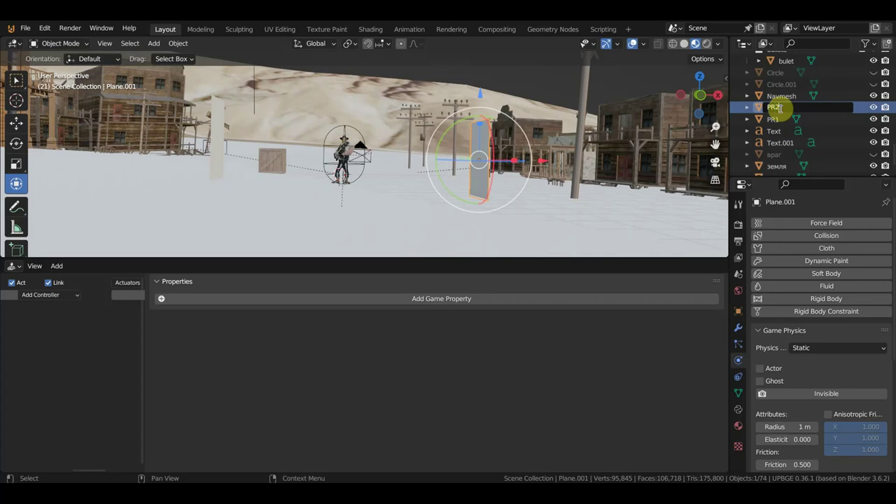
key("Return")
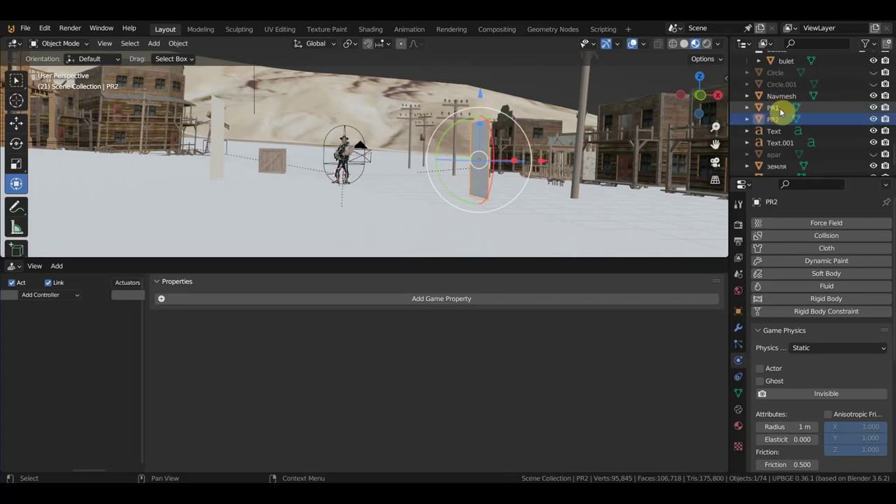
Give PR2 a game property named PR2 and PR1 one named PR1.
left_click(380, 300)
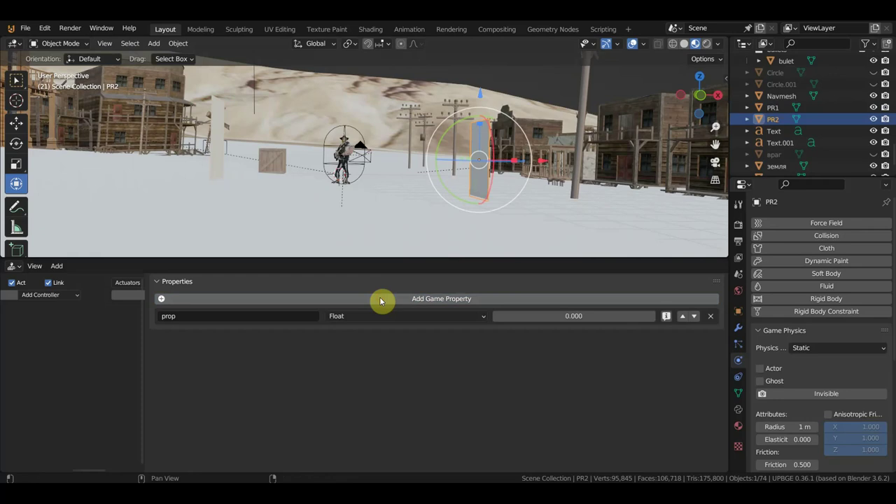
left_click(242, 316)
type("PR2")
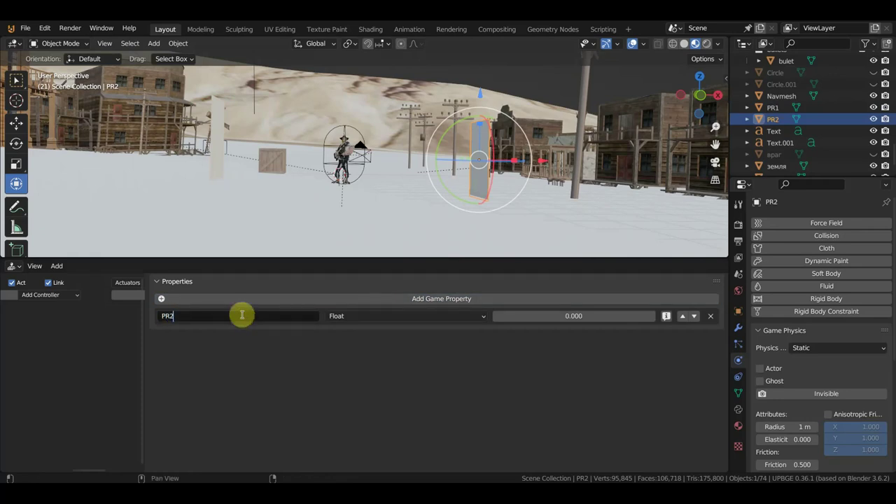
key("Return")
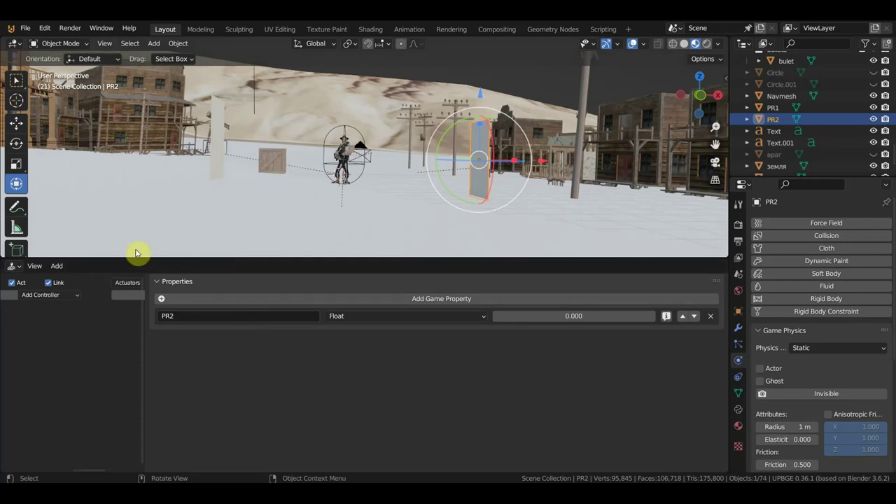
left_click(217, 154)
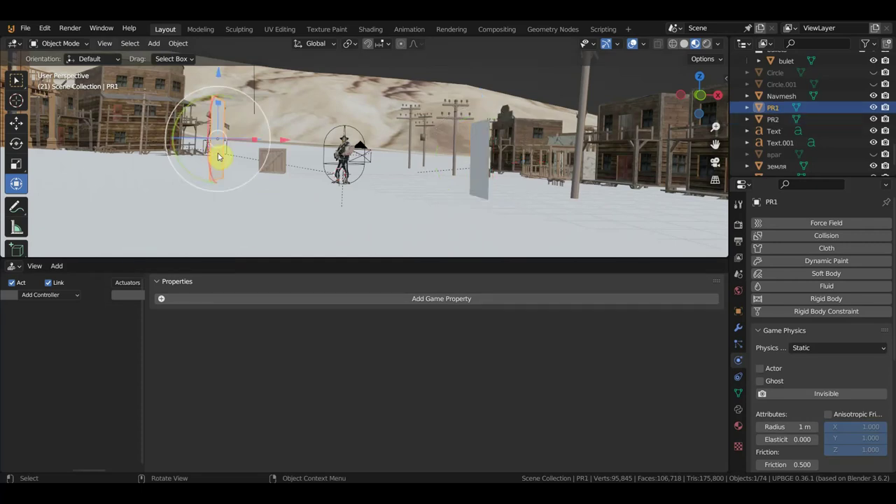
left_click(220, 300)
left_click(245, 315)
type("PR1")
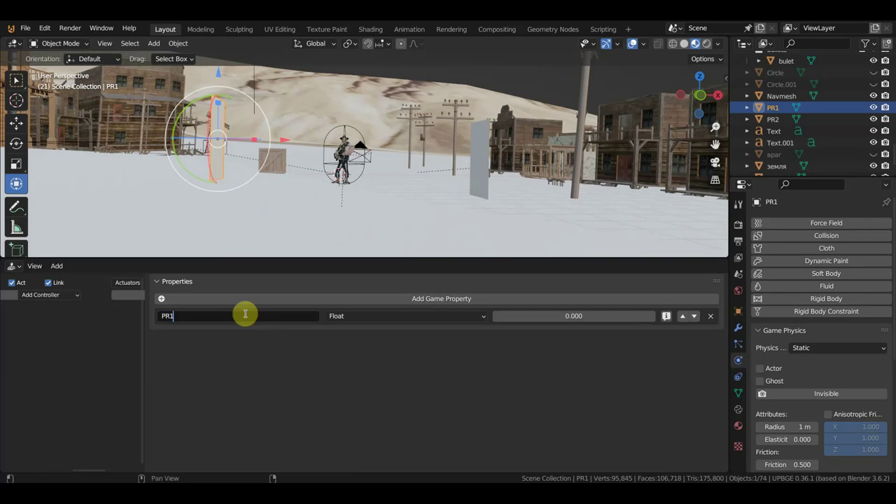
key("Return")
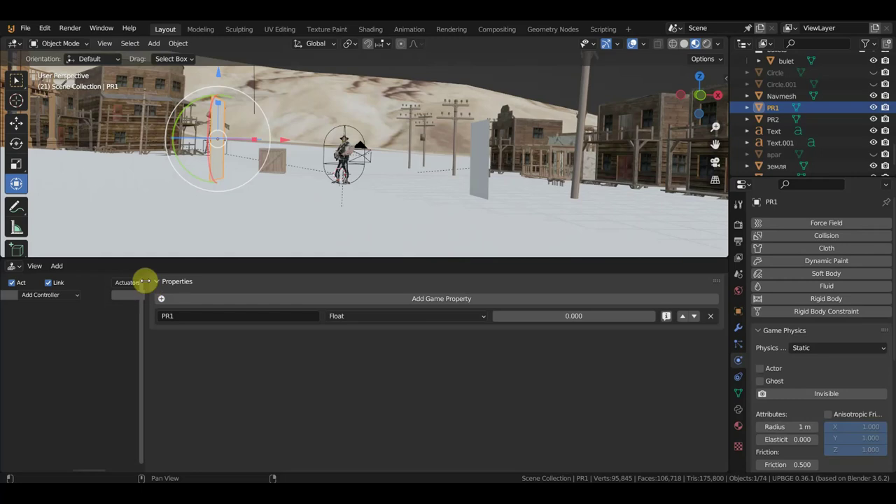
scroll(334, 231, "up", 2)
left_click(334, 231)
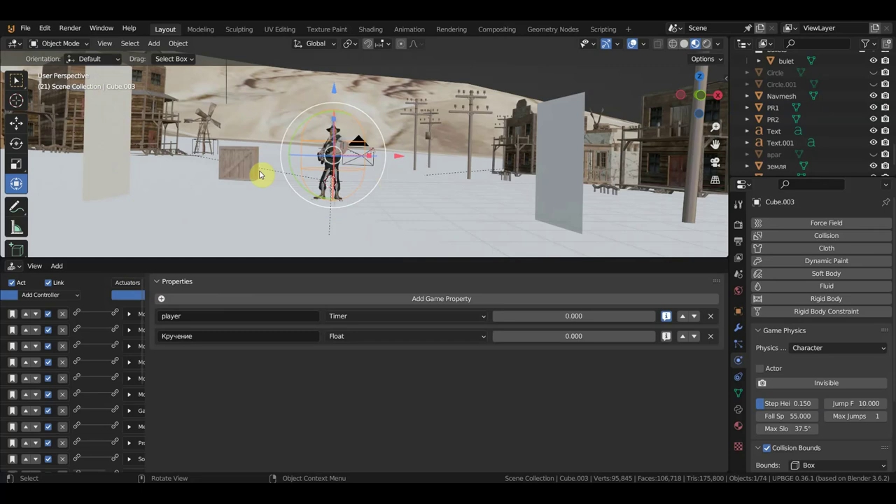
Add two Float game properties to Cube.003, naming them PR1 and PR2.
left_click(234, 301)
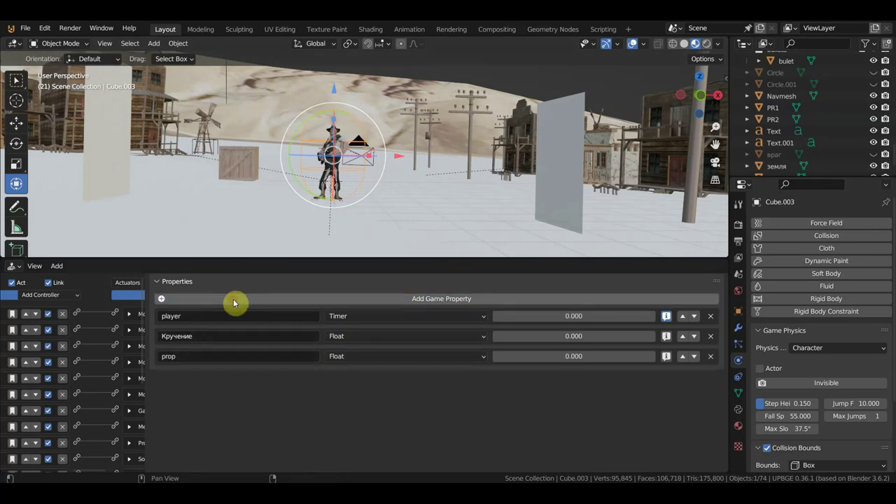
left_click(234, 302)
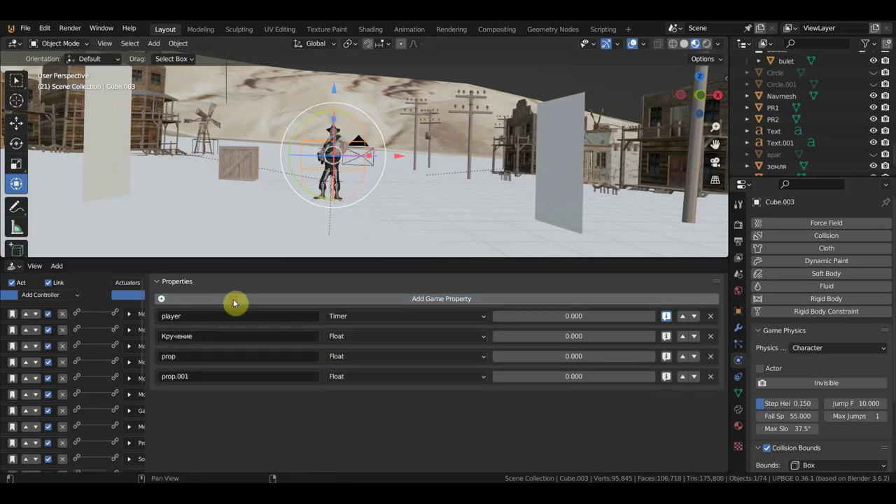
left_click(228, 358)
type("PR1")
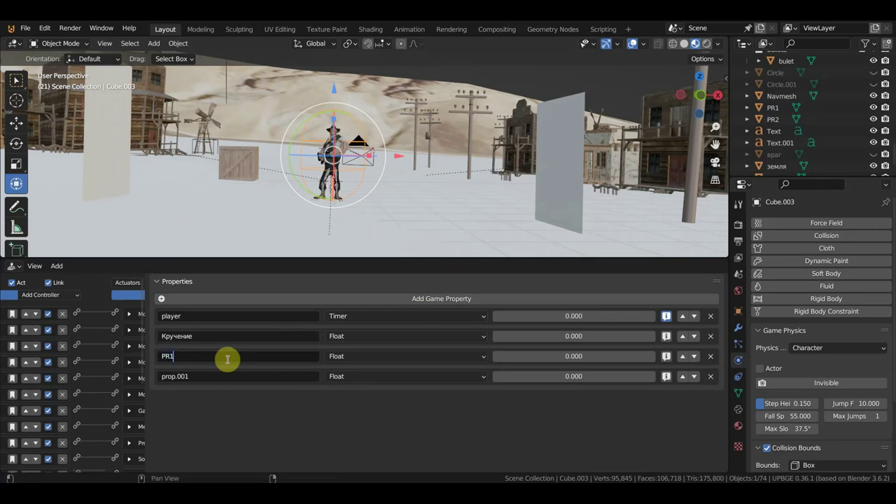
key("Return")
left_click(216, 379)
type("PR2")
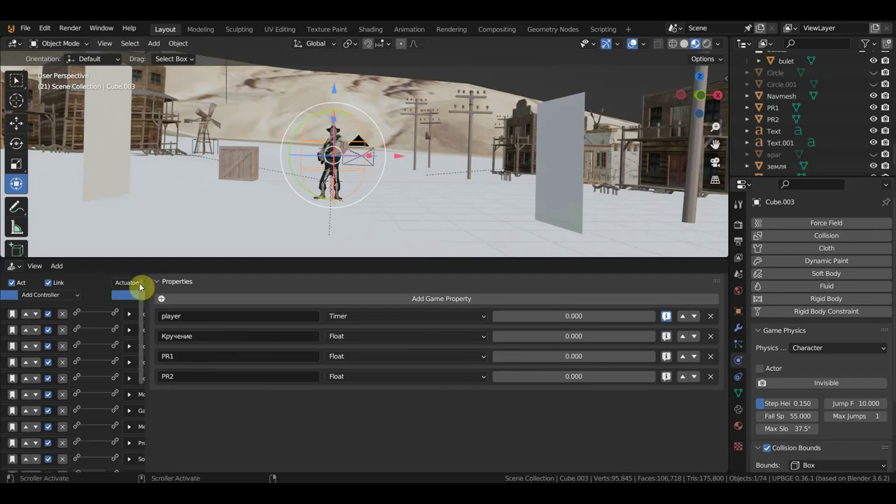
Expand the logic editor and collapse the Collision sensor, And.012 controller and both Message actuators.
mouse_move(146, 278)
left_mouse_down()
mouse_move(359, 297)
mouse_move(712, 302)
left_mouse_up()
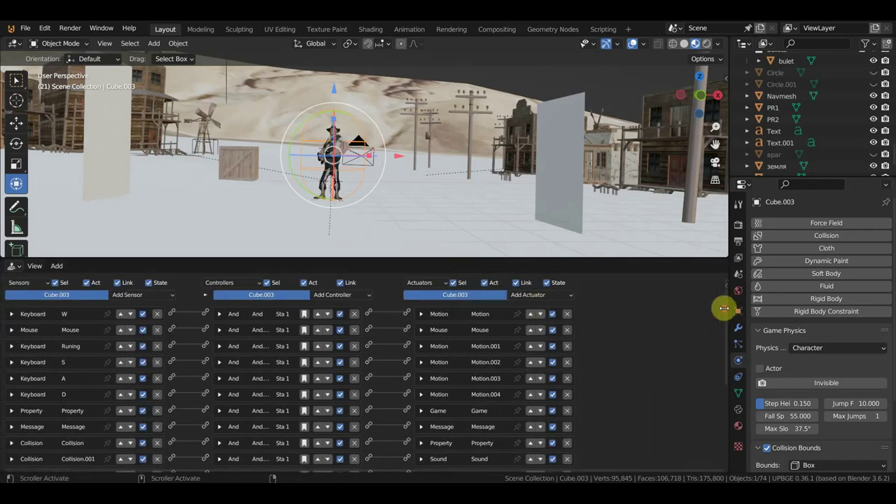
left_click_drag(374, 257, 401, 28)
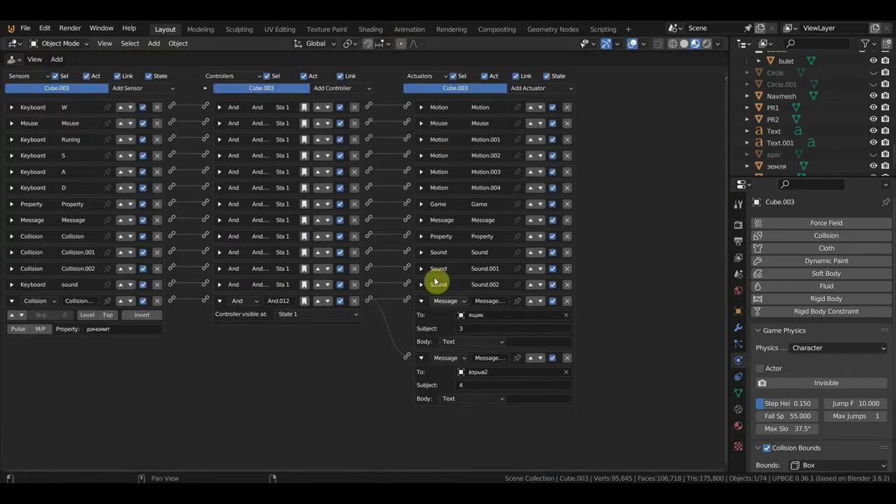
left_click(422, 301)
left_click(423, 319)
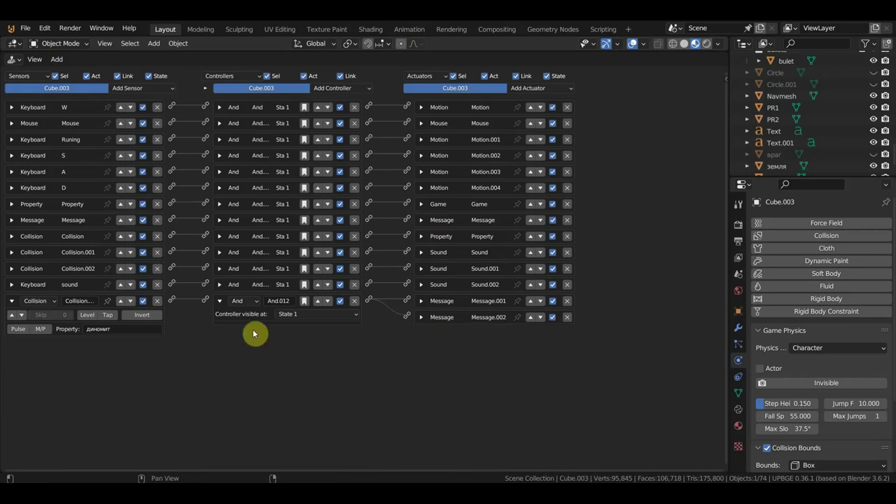
left_click(9, 302)
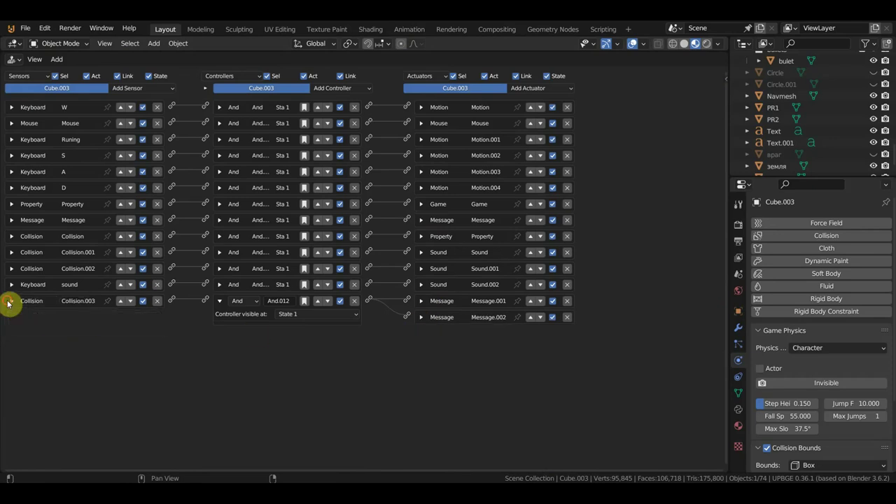
left_click(219, 302)
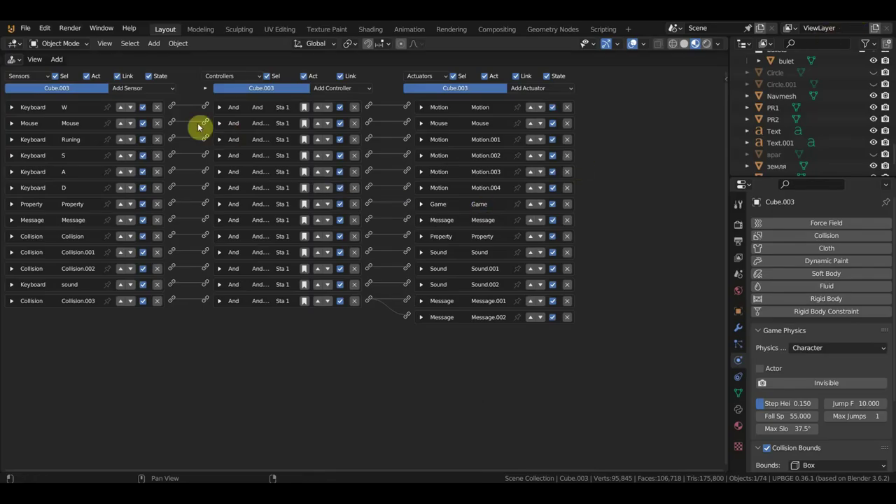
Add two Near sensors to Cube.003, detecting properties PR1 and Pr2.
left_click(141, 92)
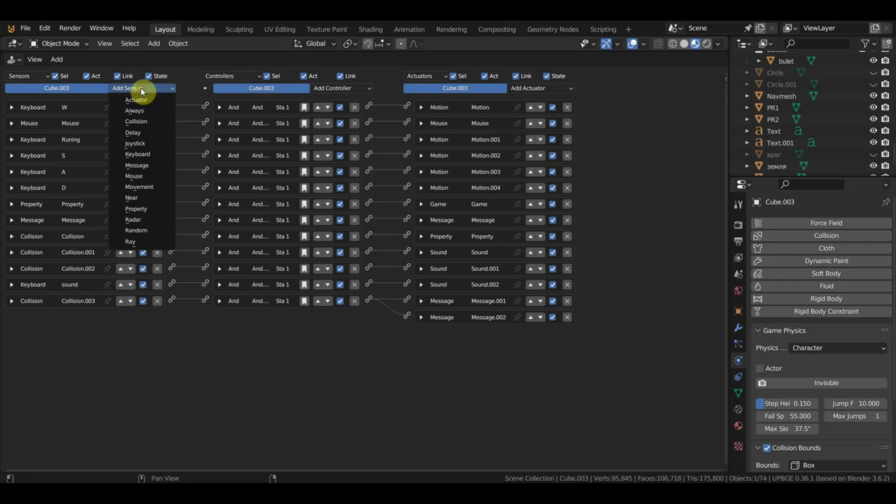
left_click(150, 199)
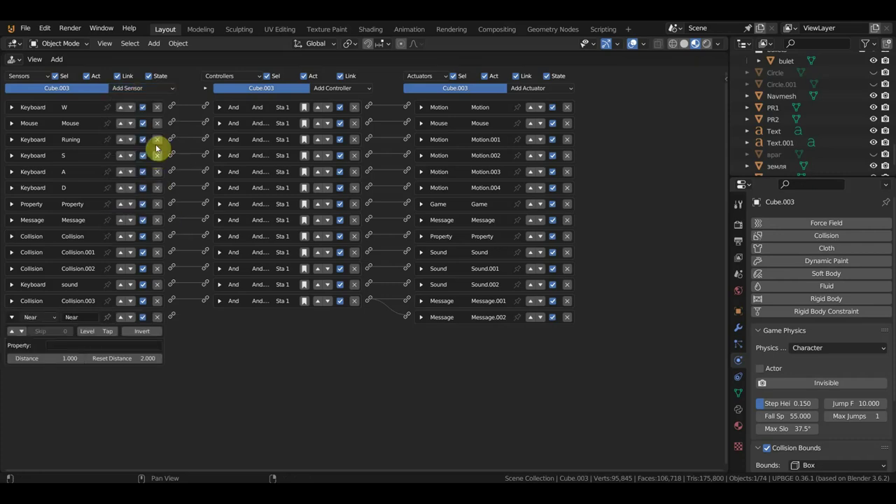
left_click(147, 90)
left_click(153, 201)
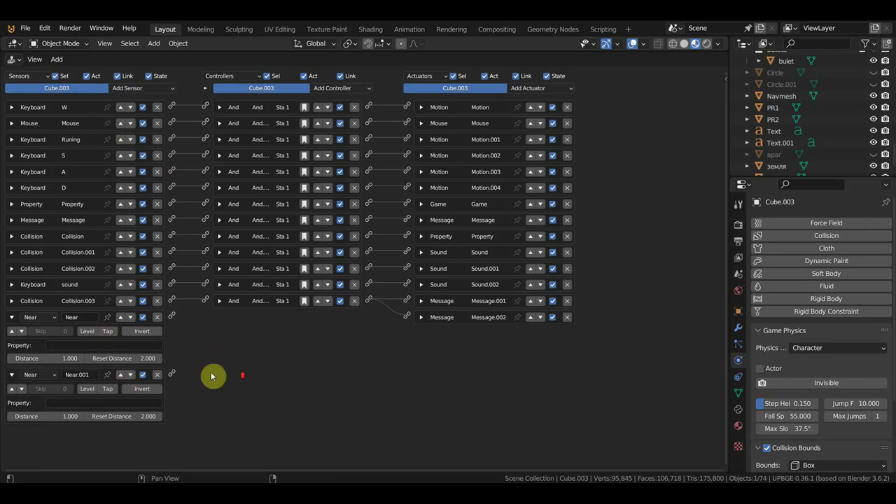
scroll(214, 374, "up", 1, "ctrl")
scroll(250, 394, "up", 1, "ctrl")
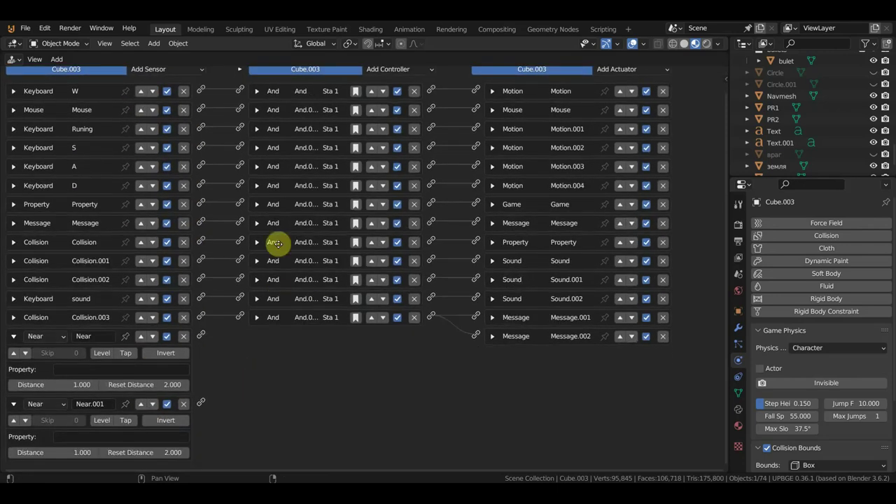
left_click(113, 369)
type("PR1")
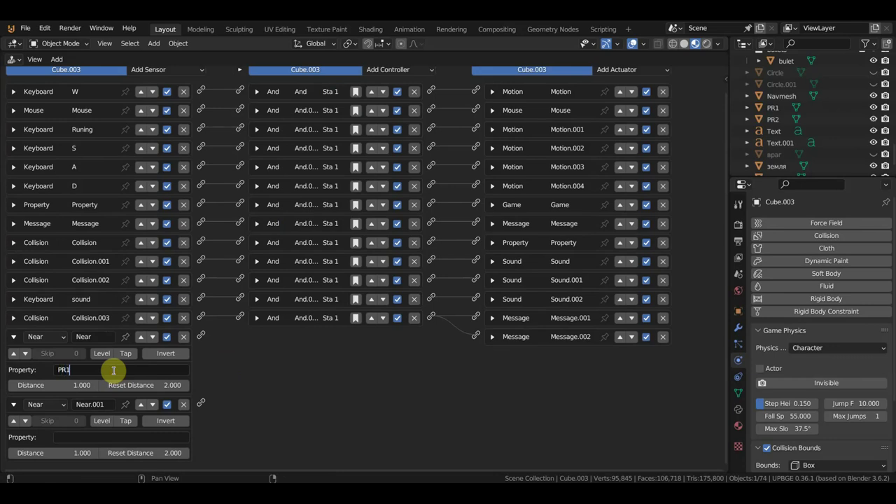
left_click(112, 436)
type("Pr2")
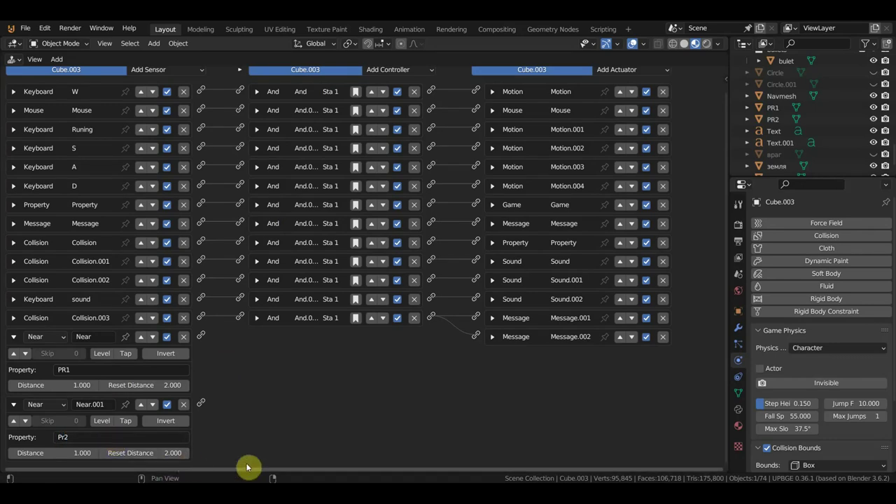
mouse_move(247, 466)
middle_mouse_down("ctrl")
mouse_move(264, 419)
mouse_move(306, 413)
middle_mouse_up("ctrl")
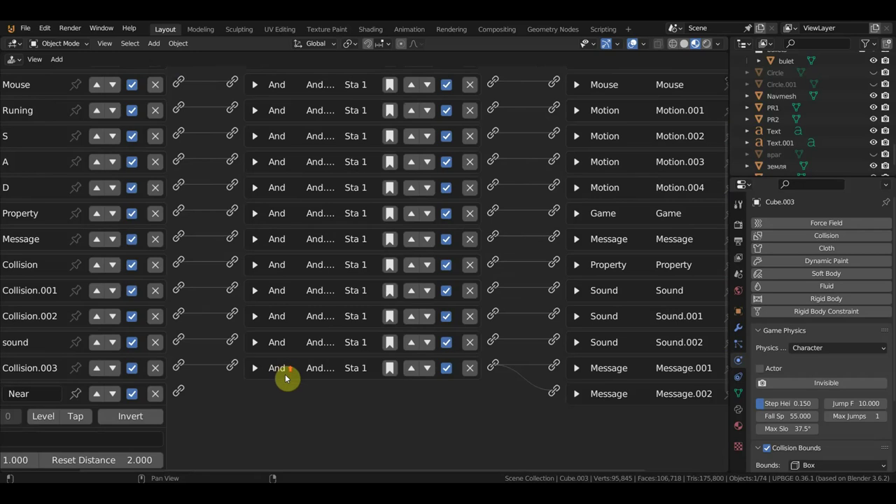
Set Distance 0.1 and Reset Distance 0.1 on the Near and Near.001 sensors.
middle_click_drag(320, 315, 430, 304)
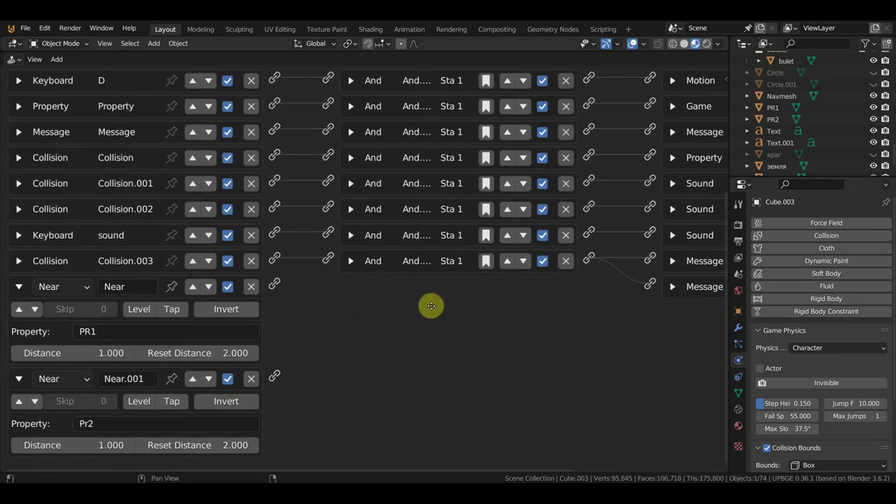
left_click(79, 345)
type("0.1")
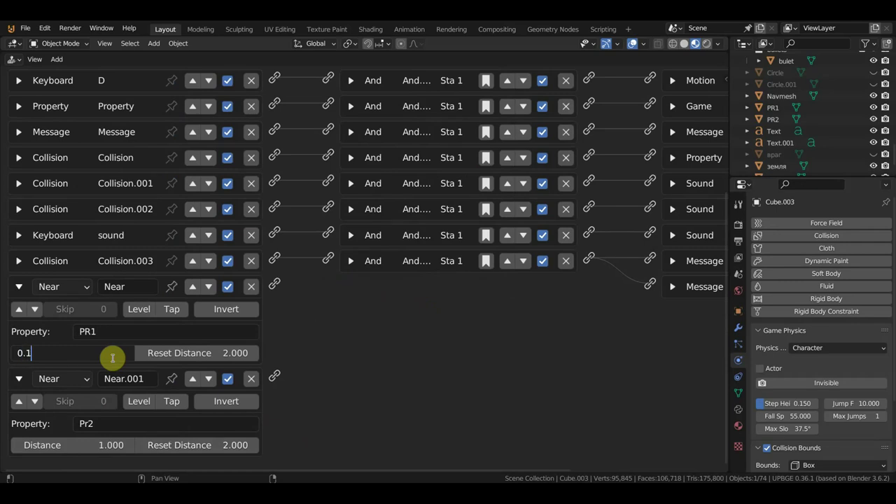
key("Return")
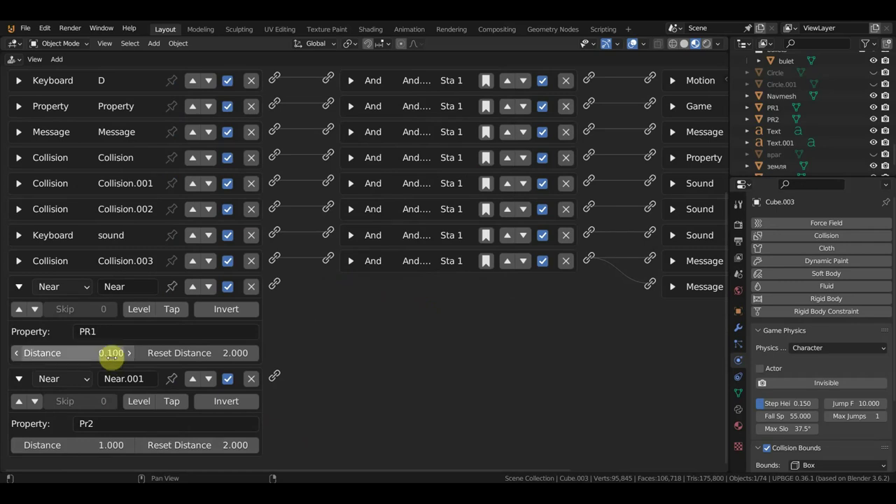
left_click(231, 350)
type("0.1")
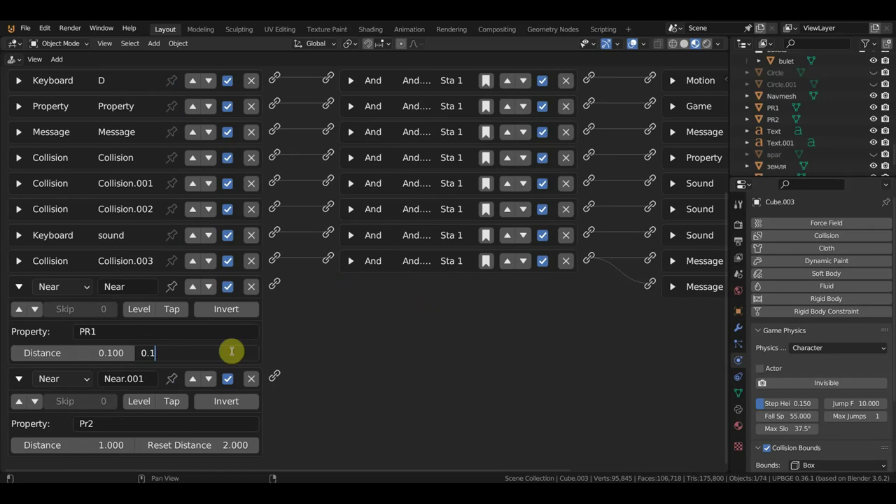
key("Return")
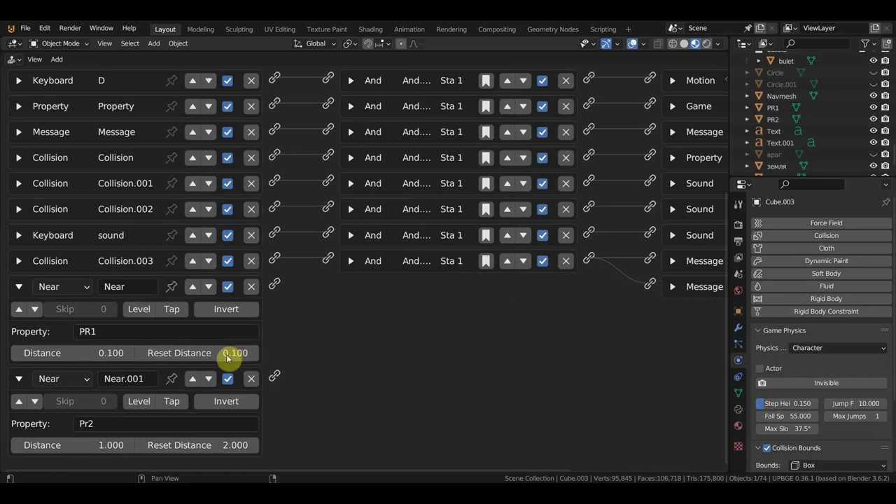
left_click(97, 446)
type("0.1")
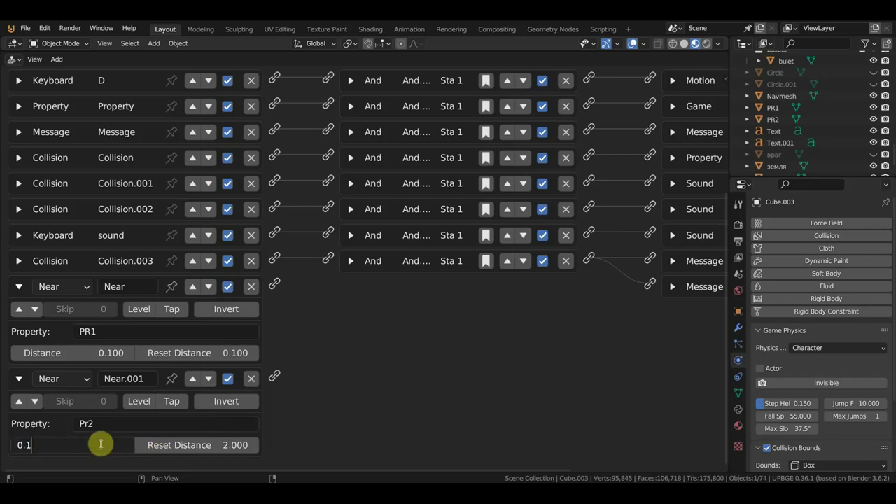
key("Return")
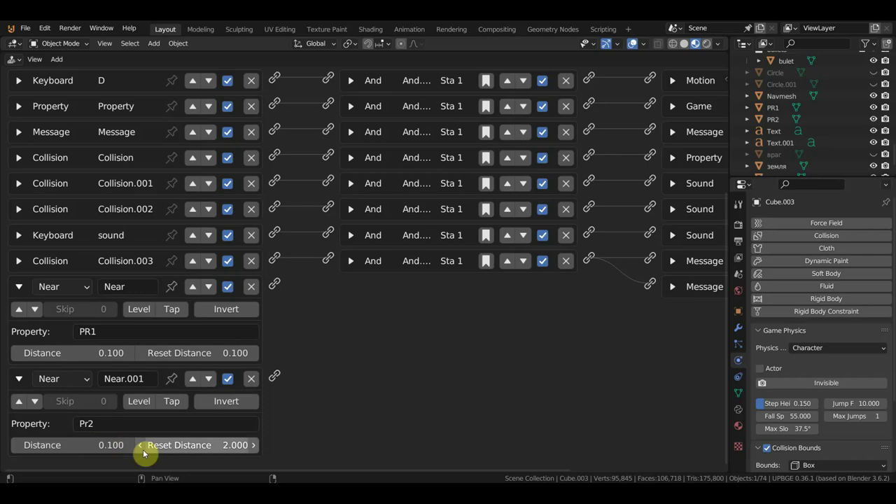
left_click(207, 449)
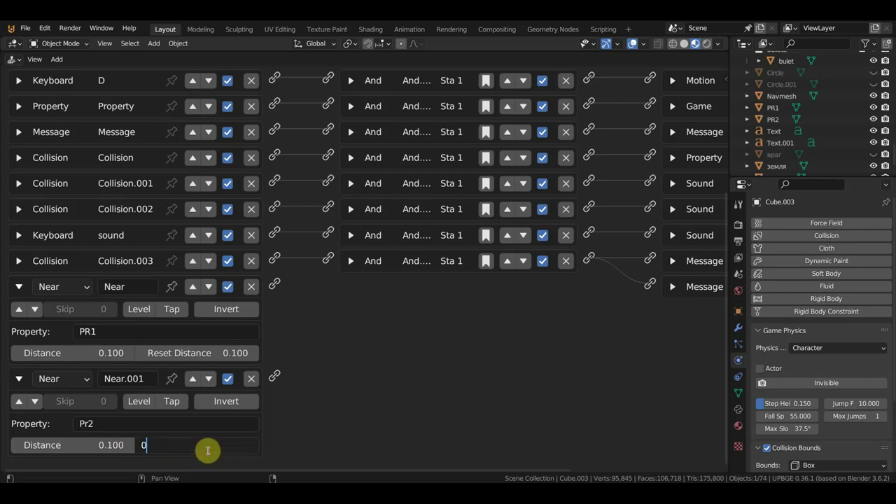
type(".1")
key("Return")
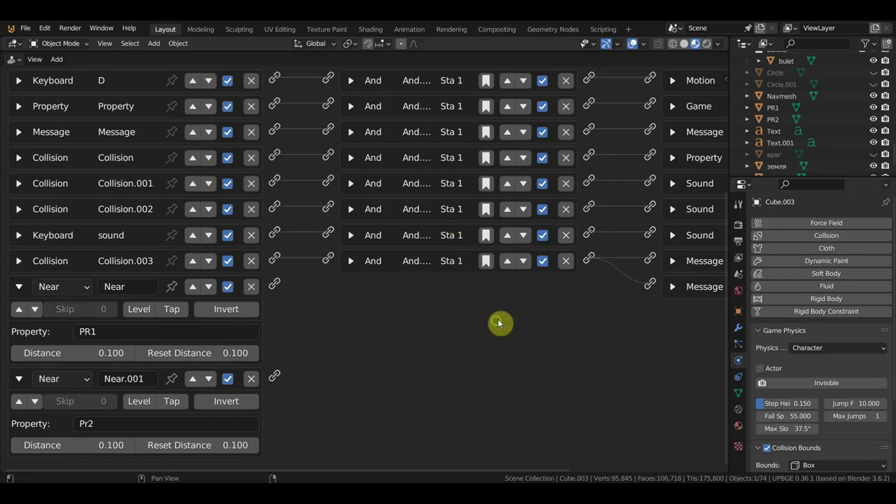
middle_click_drag(498, 322, 332, 331)
scroll(350, 336, "down", 1)
scroll(406, 342, "down", 2)
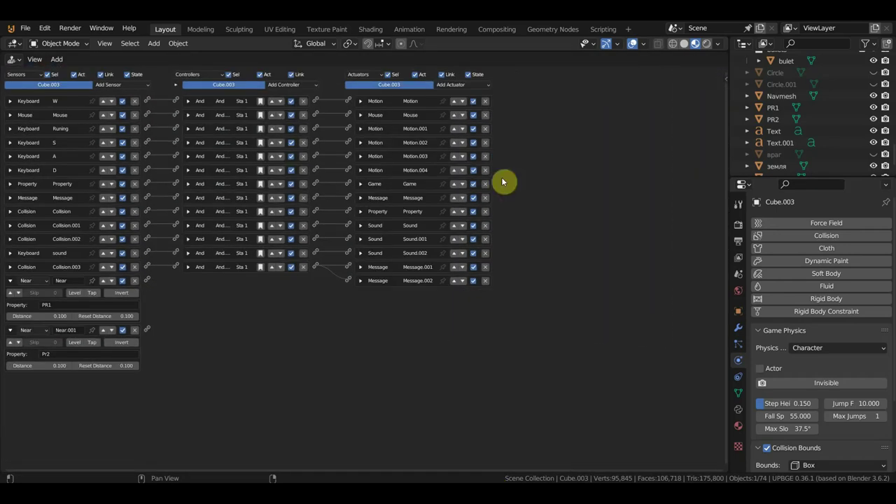
Add two Property actuators to Cube.003, removing an accidentally added Random actuator.
left_click(467, 85)
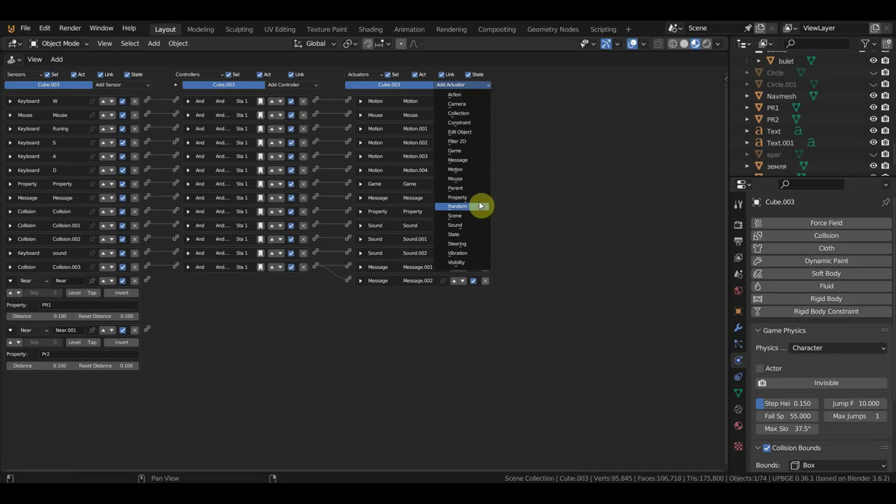
scroll(621, 219, "up", 1)
scroll(620, 219, "up", 1)
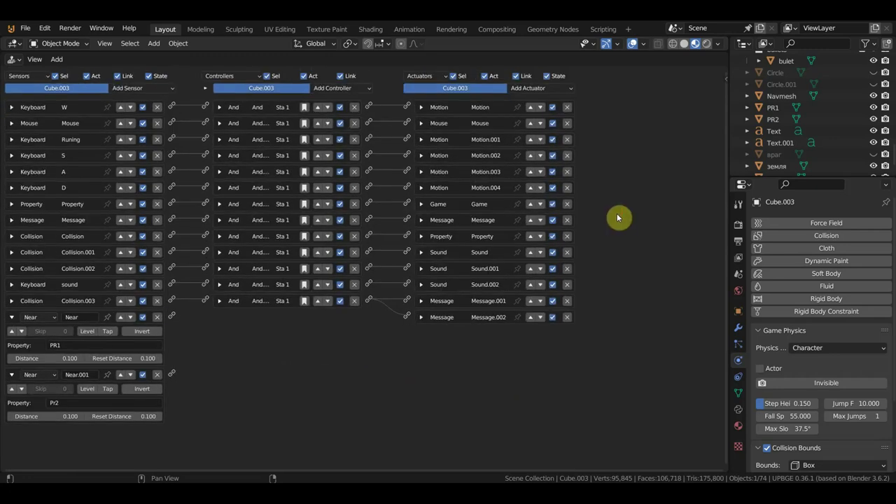
left_click(520, 90)
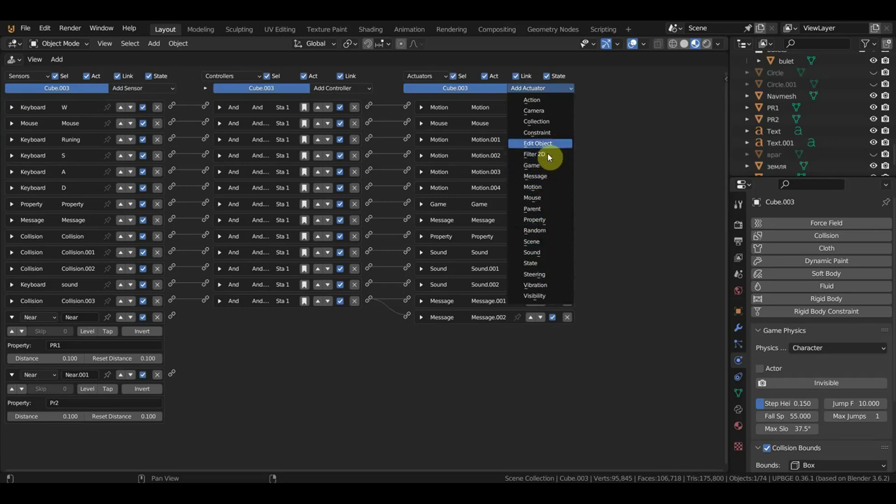
left_click(549, 220)
left_click(531, 88)
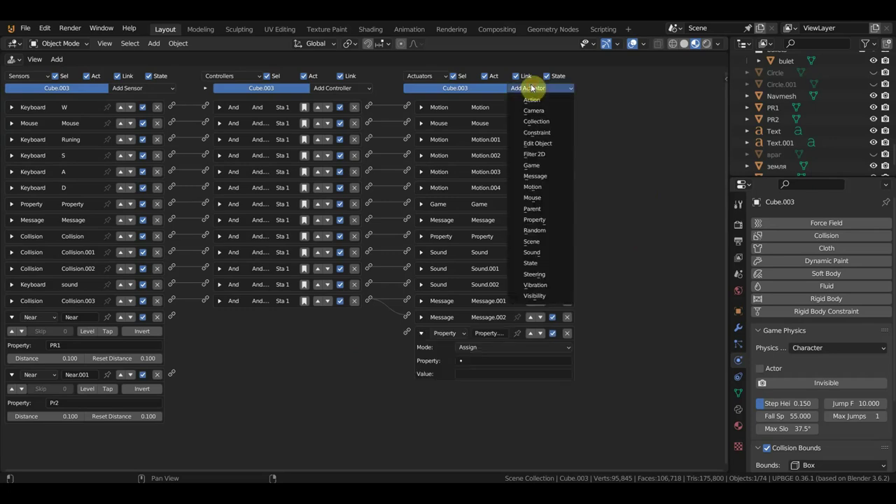
left_click(551, 230)
left_click(567, 390)
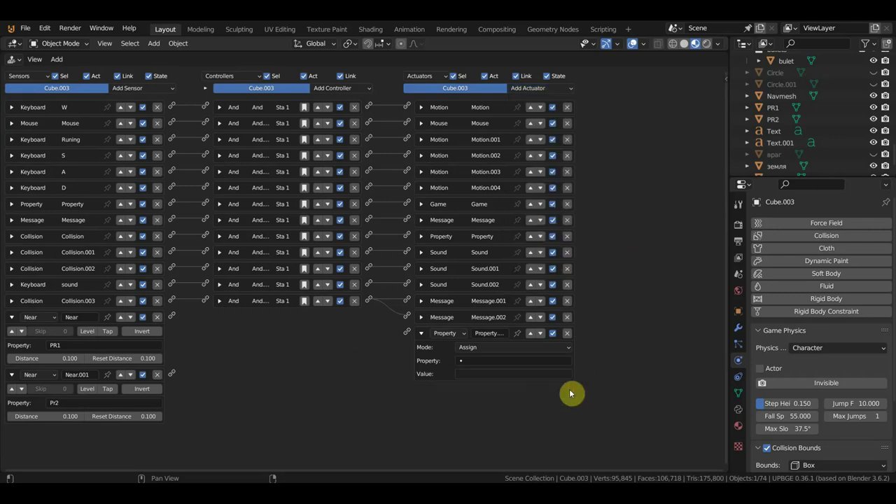
left_click(544, 89)
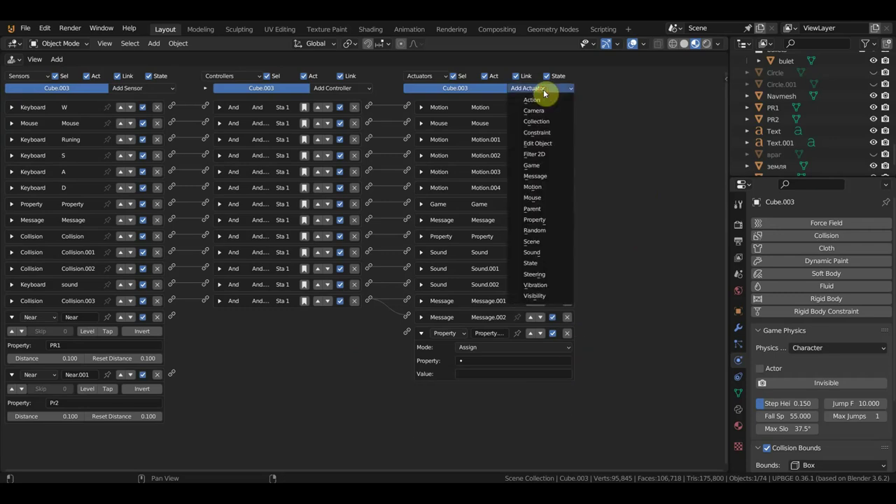
left_click(543, 220)
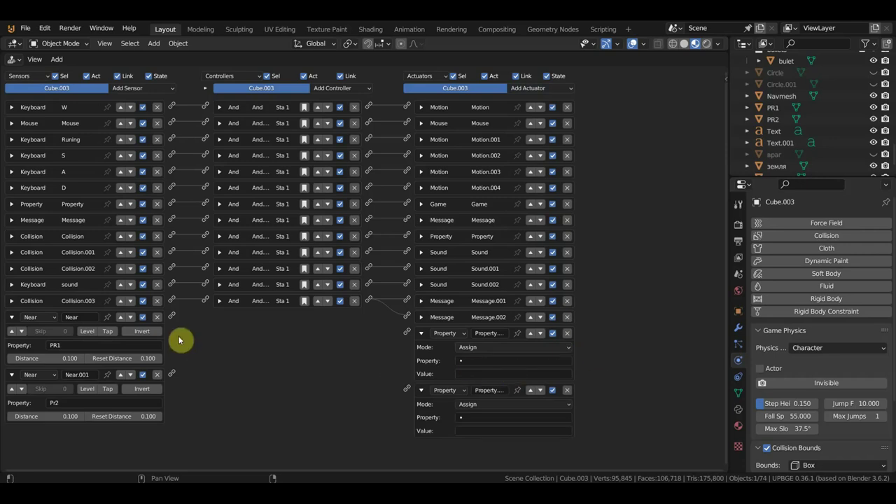
Point the first Property actuator at PR1 and the second at PR2.
scroll(506, 356, "up", 1, "ctrl")
scroll(476, 389, "down", 1)
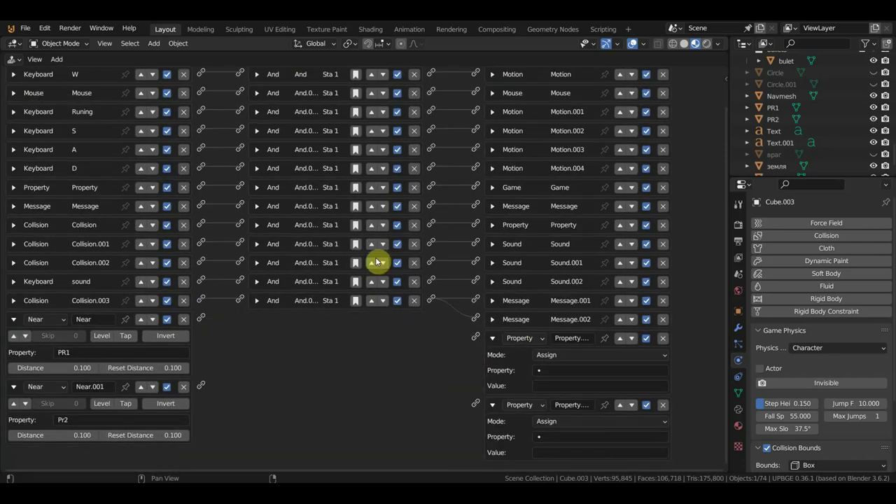
scroll(448, 389, "up", 1, "ctrl")
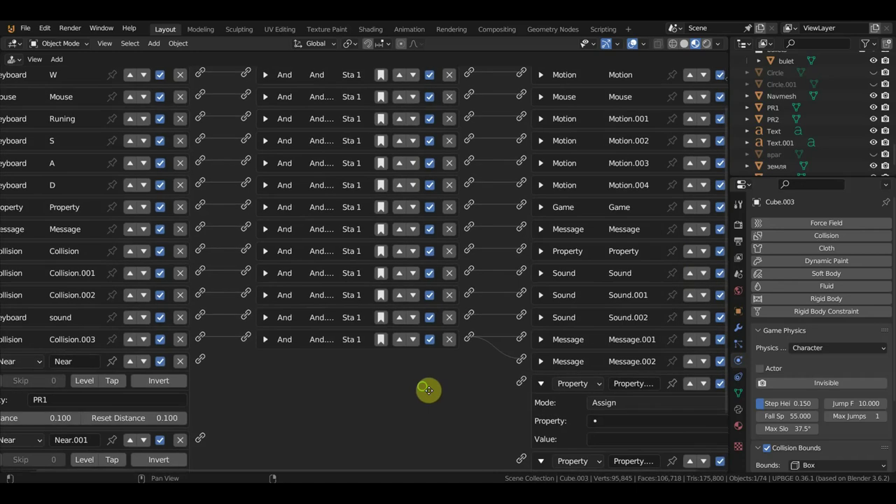
scroll(426, 392, "down", 1)
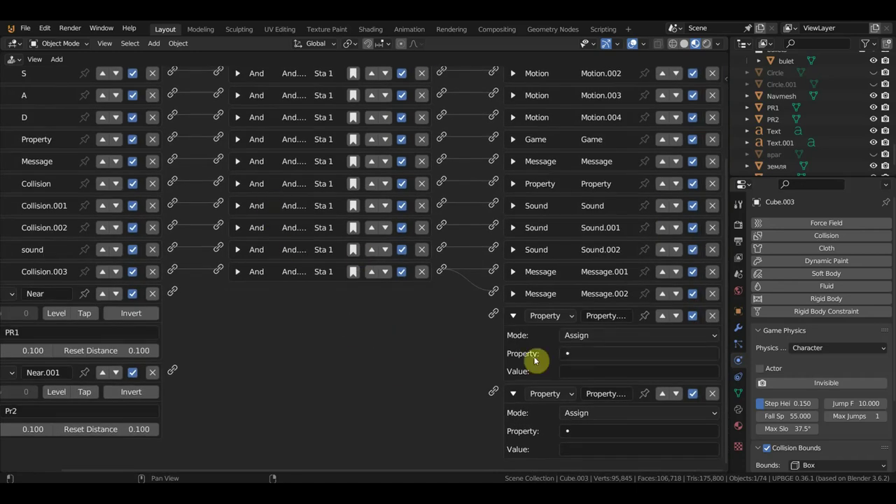
left_click(580, 353)
left_click(581, 236)
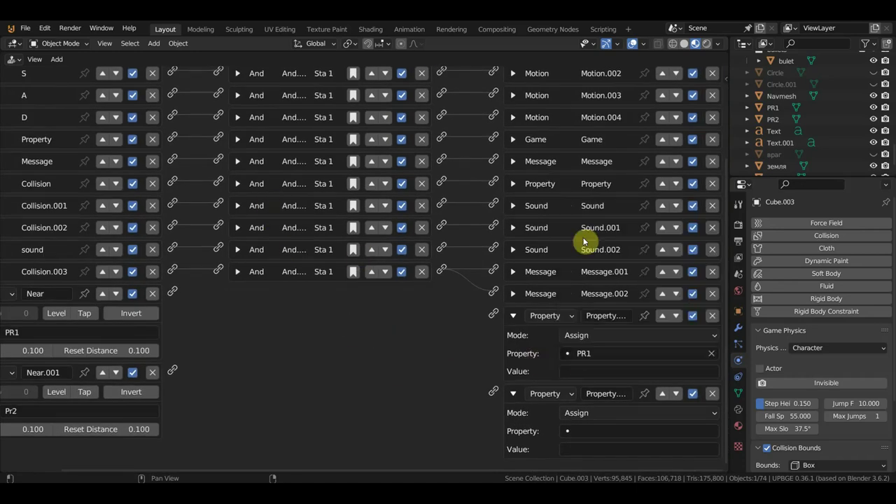
left_click(598, 431)
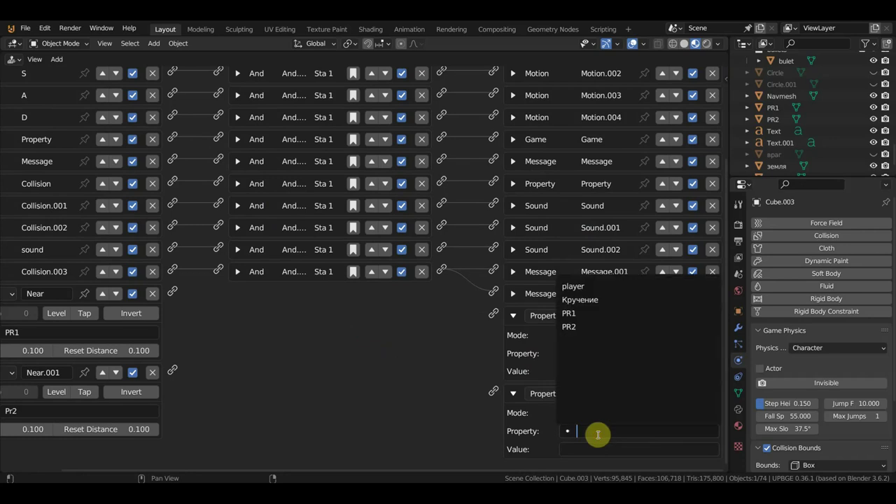
left_click(592, 328)
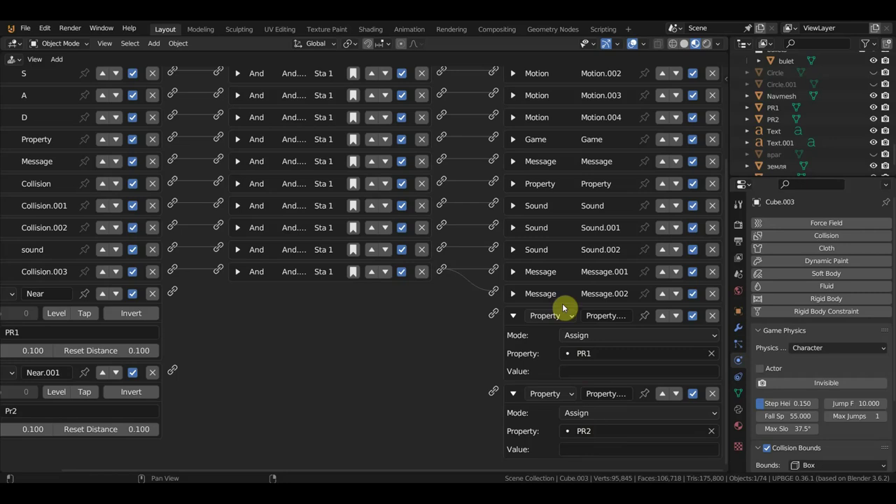
left_click_drag(482, 51, 472, 413)
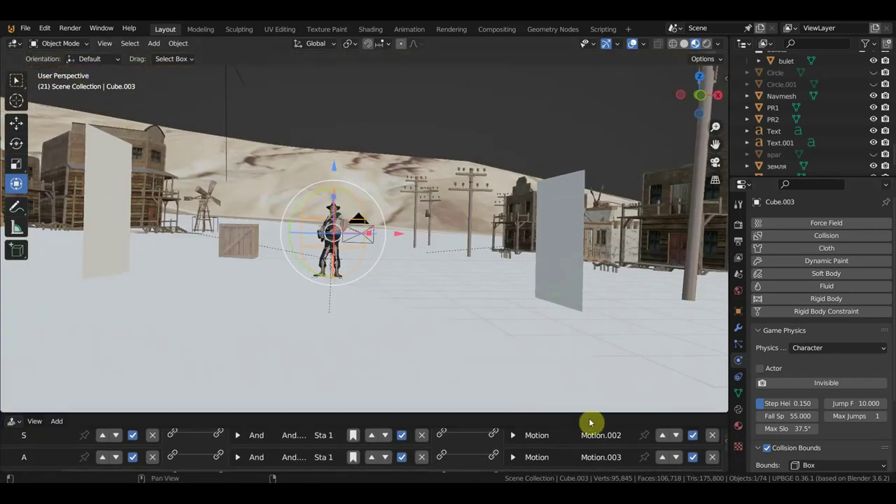
left_click_drag(570, 414, 563, 23)
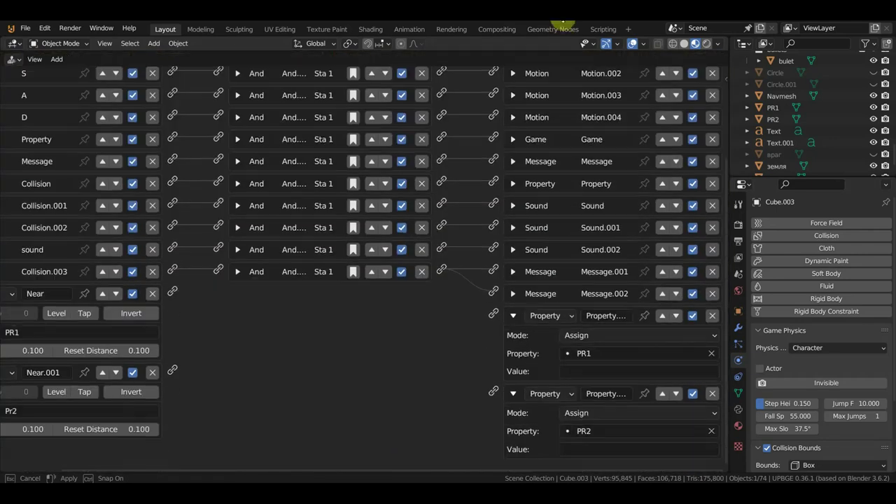
Link Near to the PR1 actuator and Near.001 to the PR2 actuator, and set PR1's value to FALSE.
left_click(727, 80)
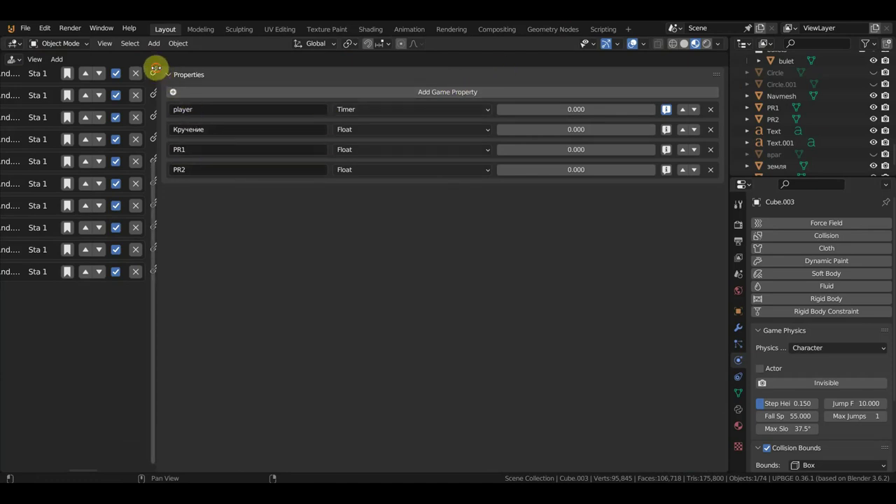
left_click_drag(155, 69, 726, 81)
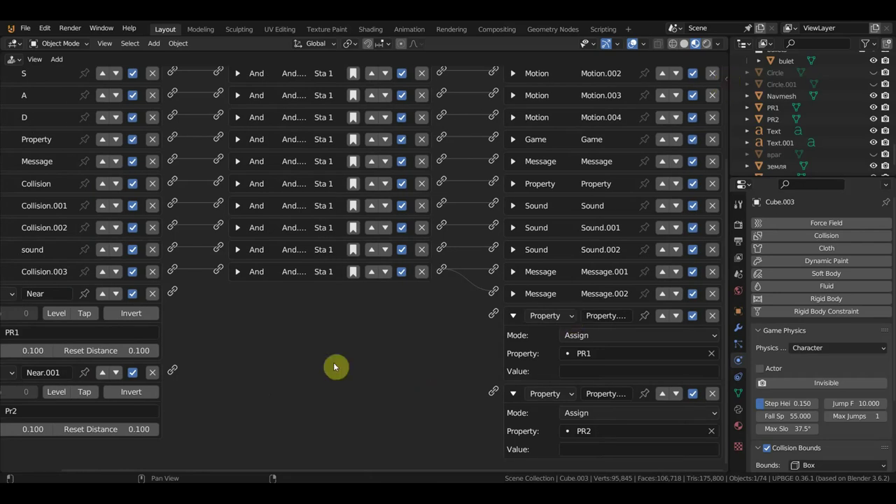
mouse_move(172, 292)
left_mouse_down()
mouse_move(495, 334)
mouse_move(494, 315)
left_mouse_up()
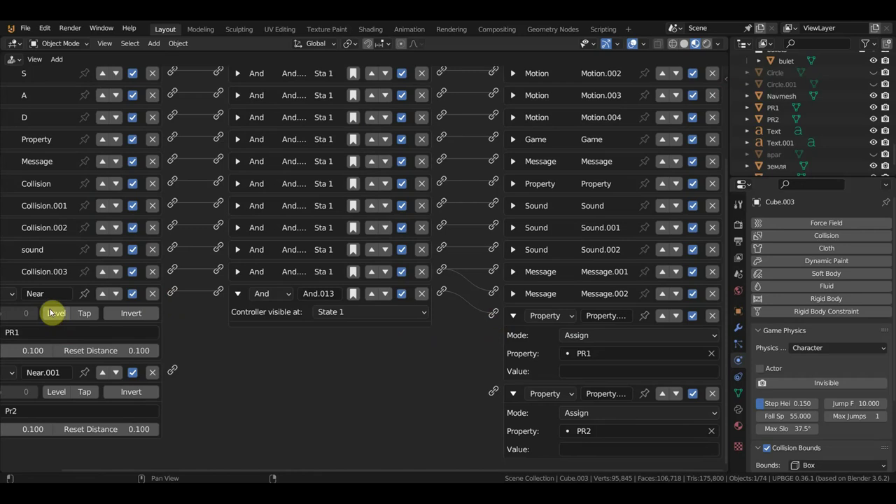
scroll(105, 336, "down", 1)
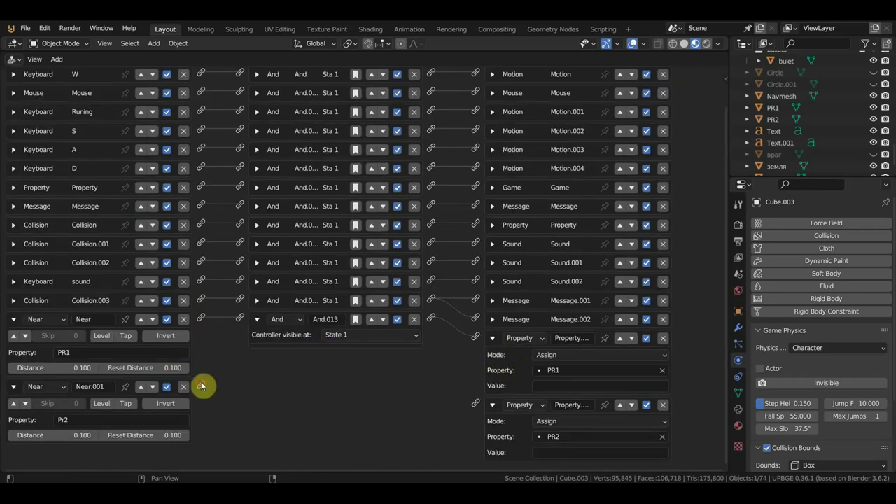
left_click_drag(201, 385, 475, 404)
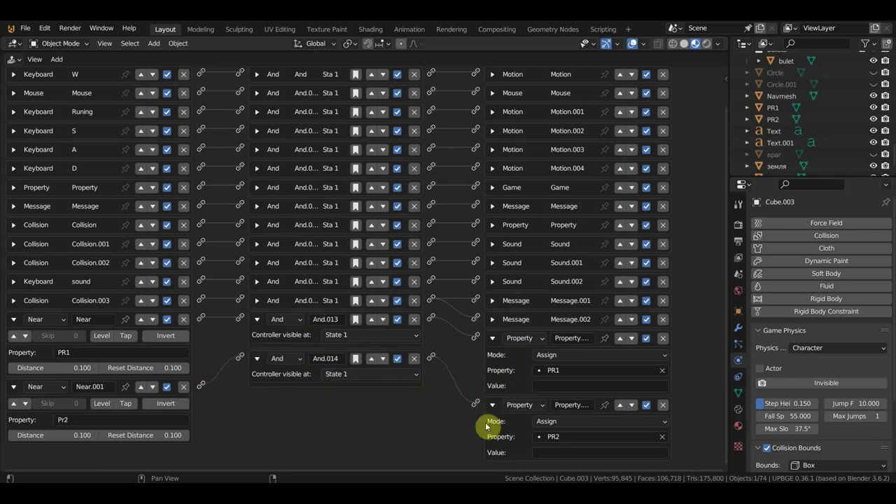
left_click(554, 386)
type("FALSE")
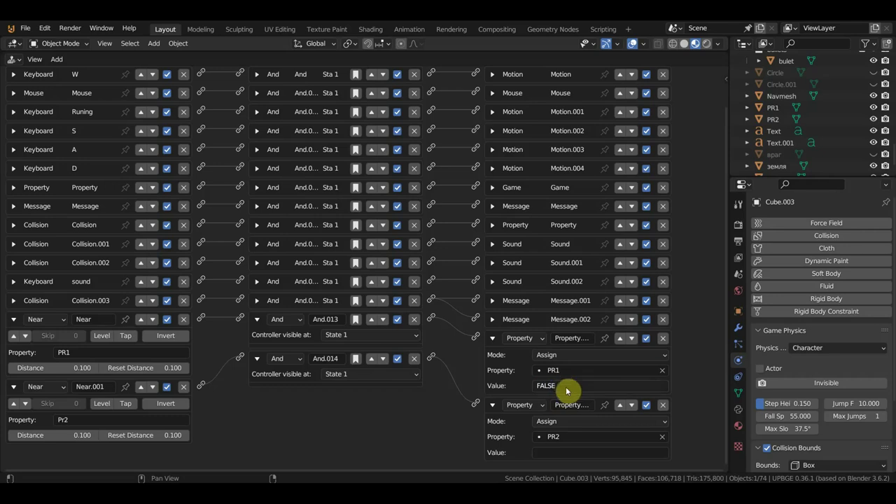
Assign FALSE to PR2 in the second Property actuator, then collapse the Near sensors, And controllers and both Property actuators.
left_click(549, 452)
type("FALSE")
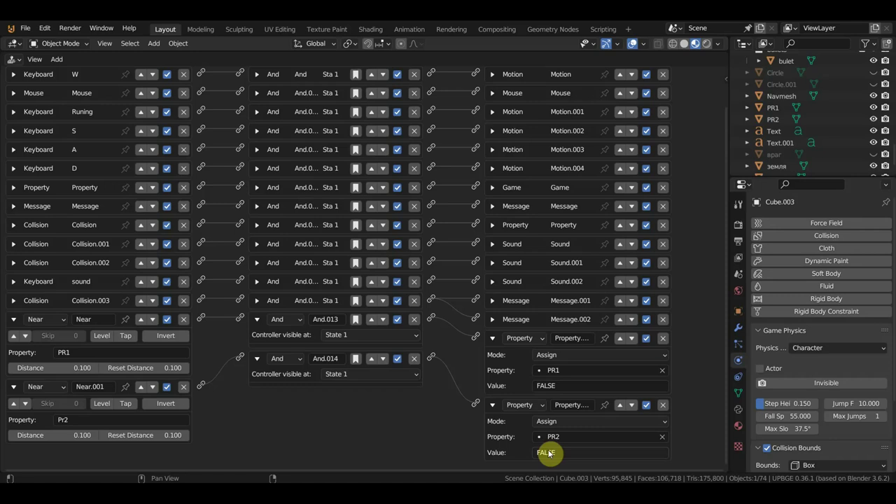
key("Home")
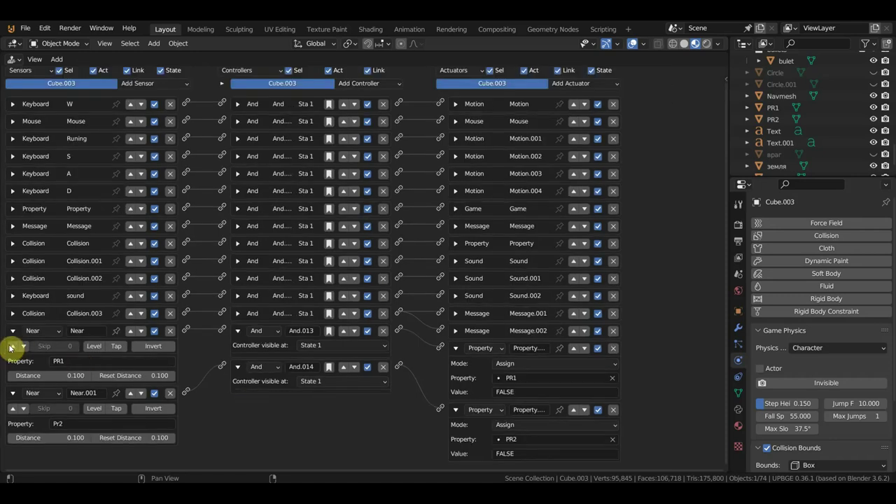
left_click(12, 331)
left_click(12, 348)
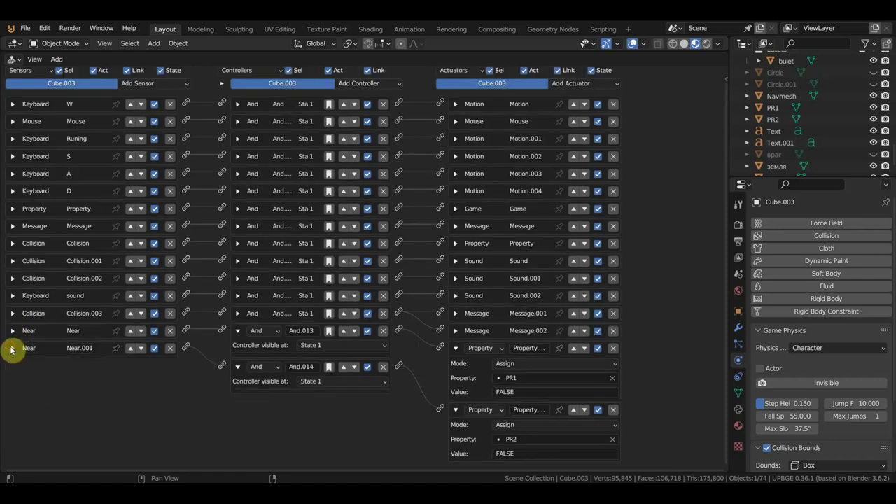
left_click(237, 367)
left_click(237, 330)
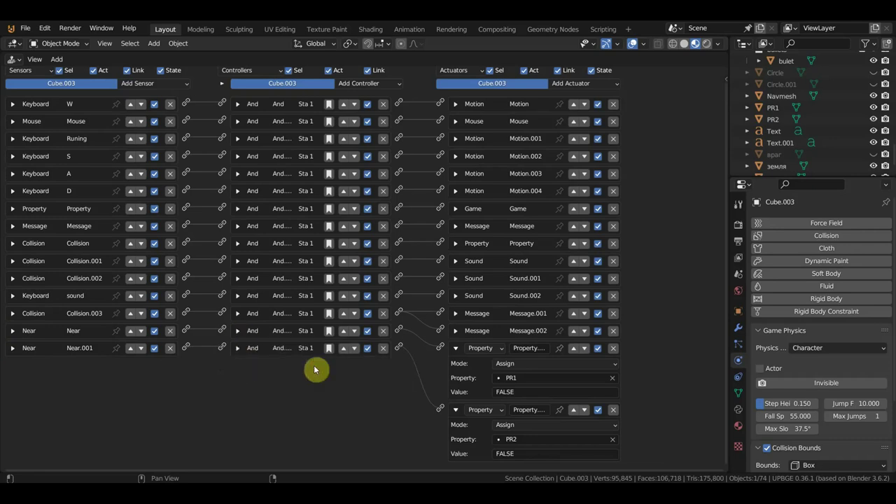
left_click(455, 349)
left_click(456, 372)
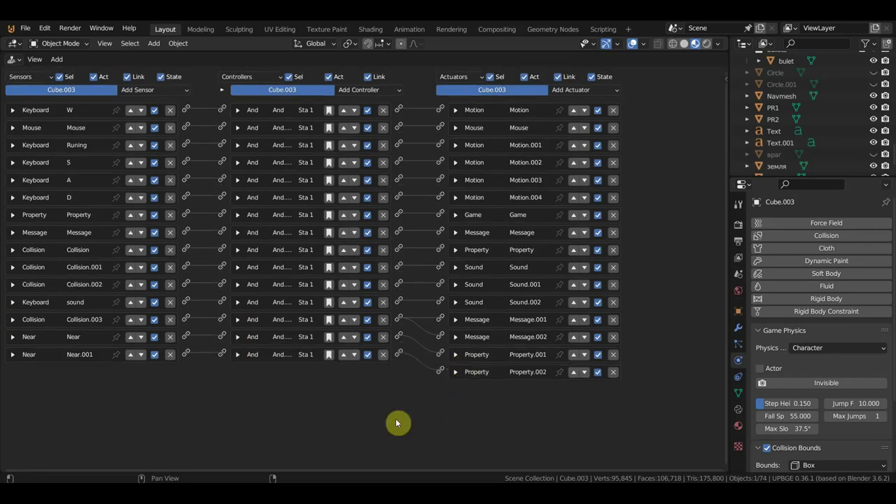
Add three new Property sensors to Cube.003.
left_click(160, 91)
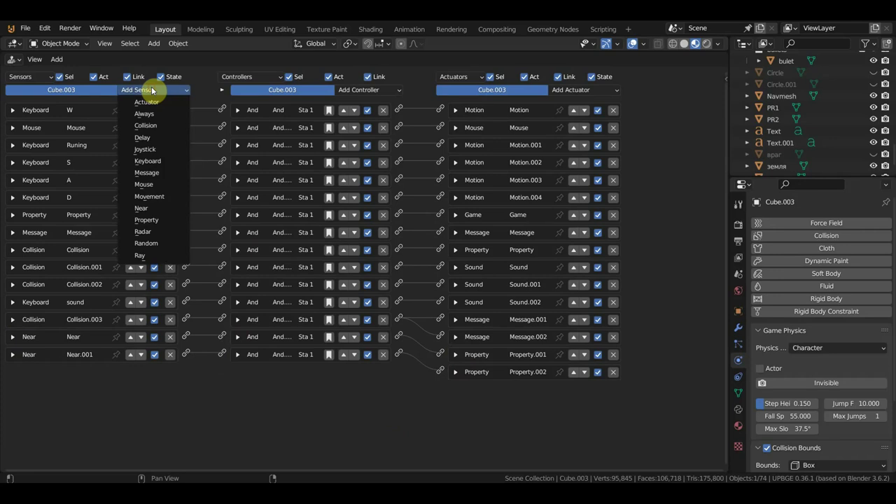
left_click(160, 220)
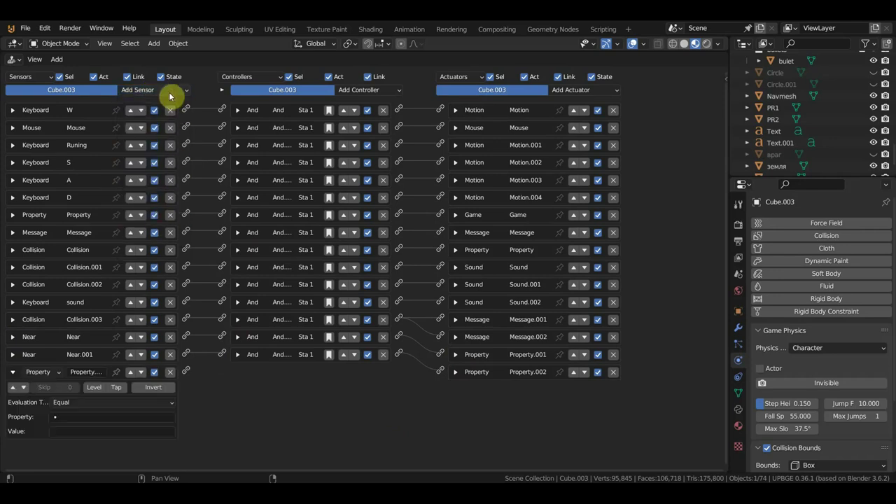
left_click(168, 91)
left_click(170, 220)
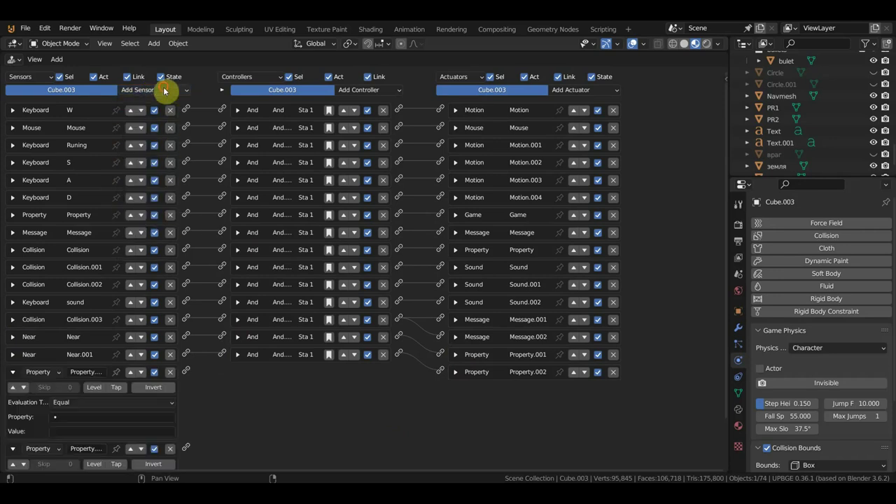
left_click(165, 91)
left_click(168, 222)
scroll(266, 420, "down", 5)
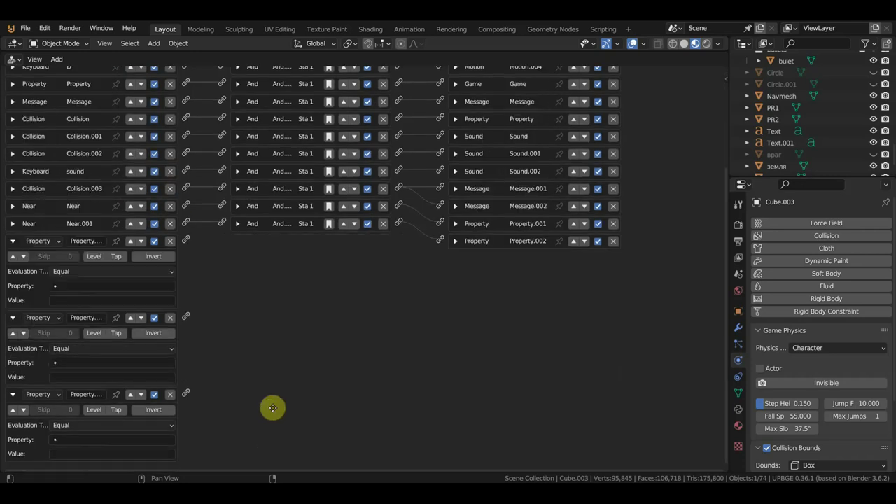
Make the first Property sensor check that PR2 equals FALSE.
left_click(94, 286)
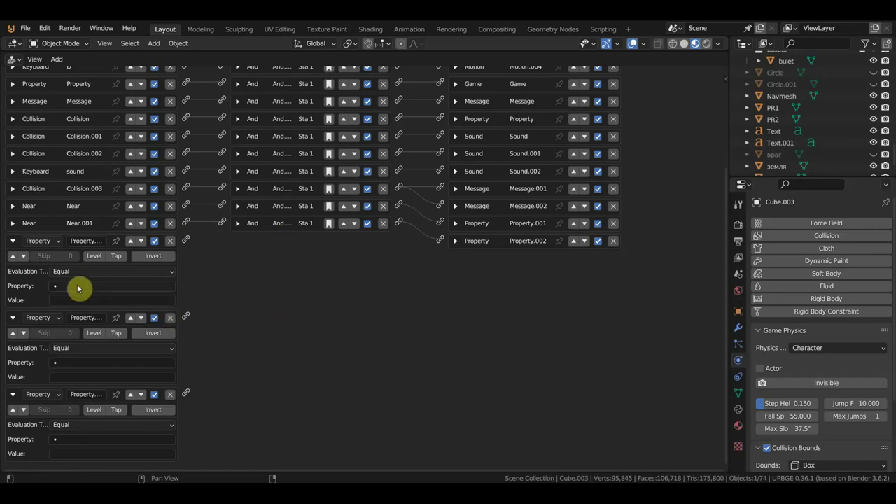
left_click(78, 287)
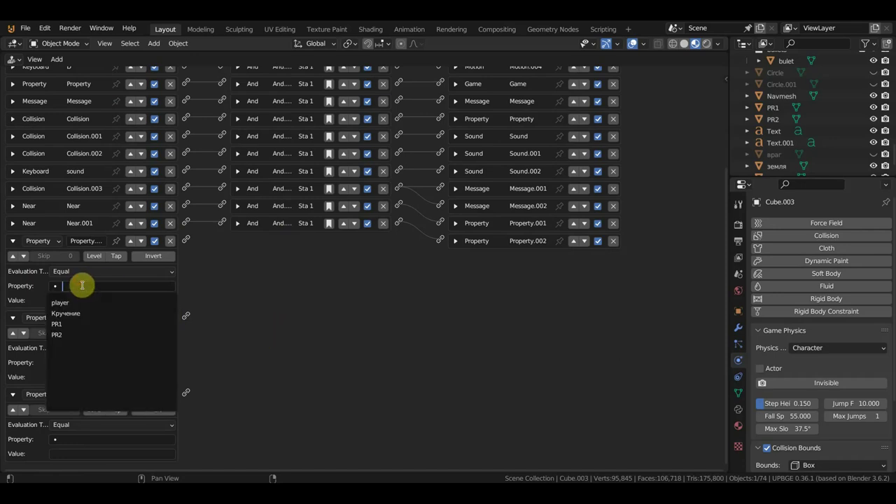
left_click(72, 336)
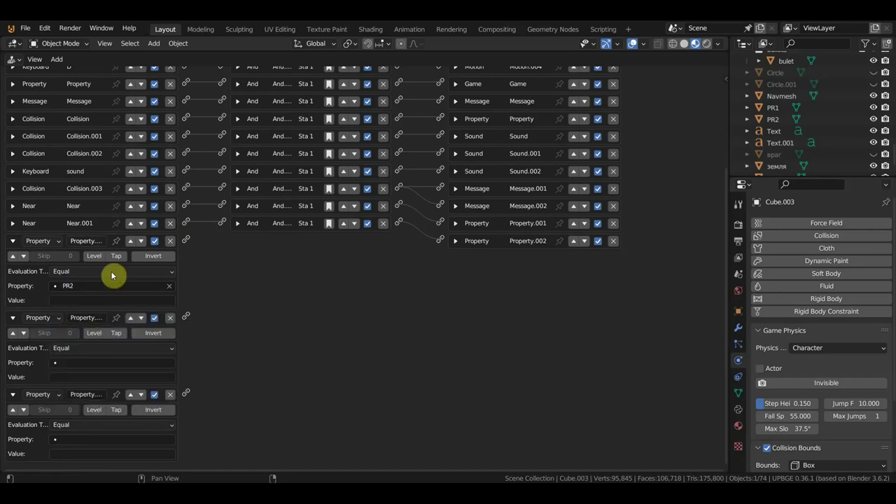
left_click(455, 225)
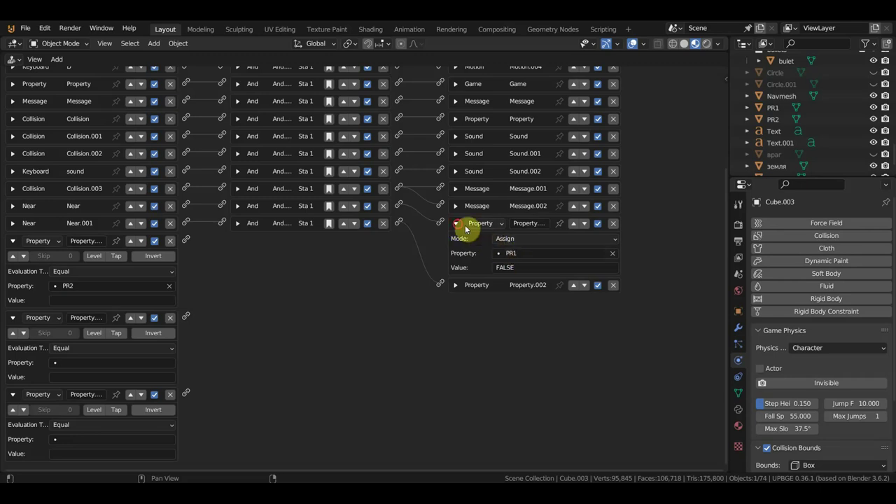
left_click(457, 224)
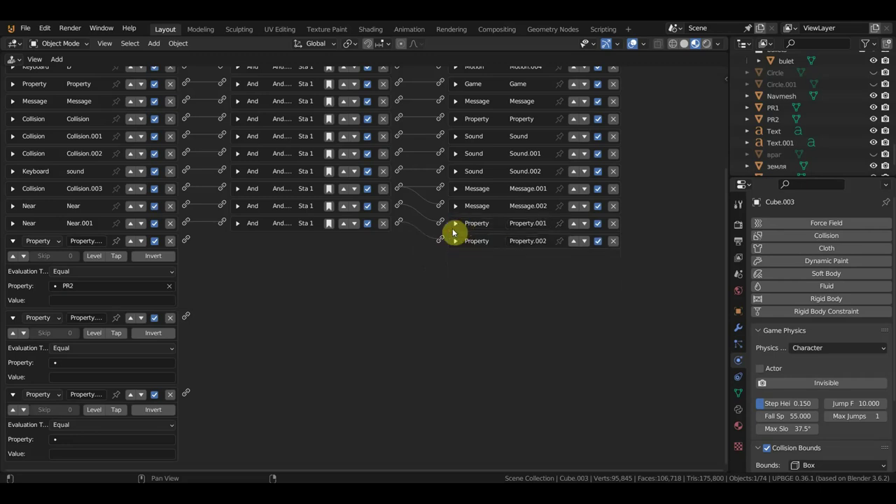
left_click(74, 300)
type("FALSE")
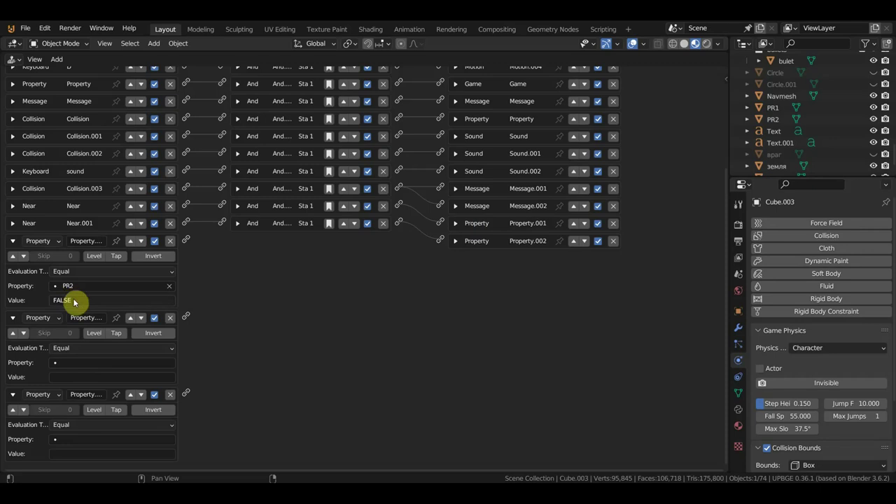
Set the second sensor to PR1 equals FALSE and the third sensor's property to player.
left_click(96, 363)
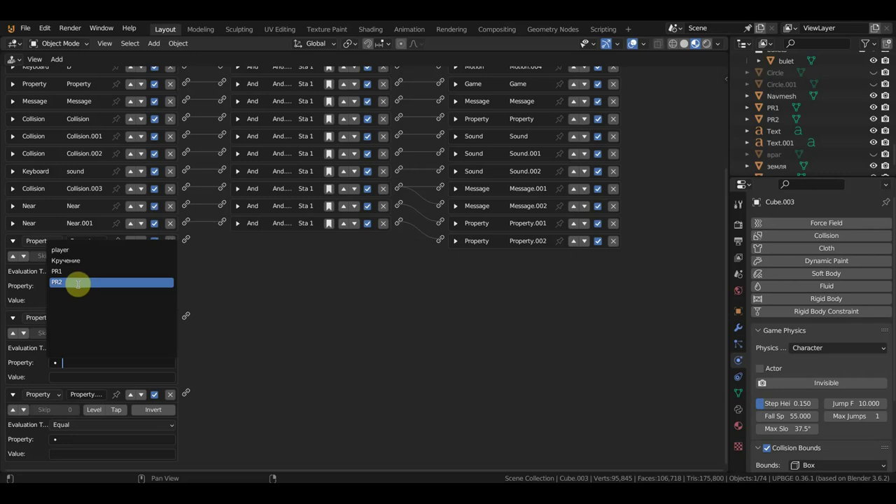
left_click(86, 361)
left_click(77, 271)
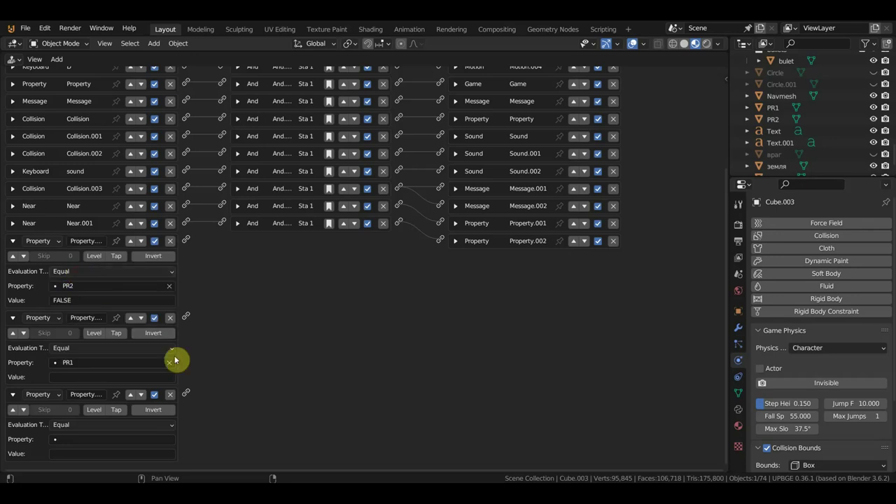
left_click(76, 376)
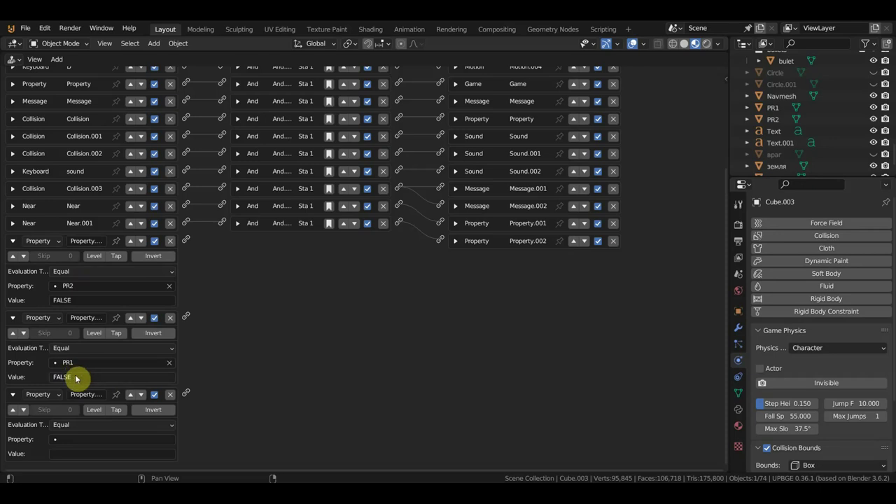
left_click(81, 439)
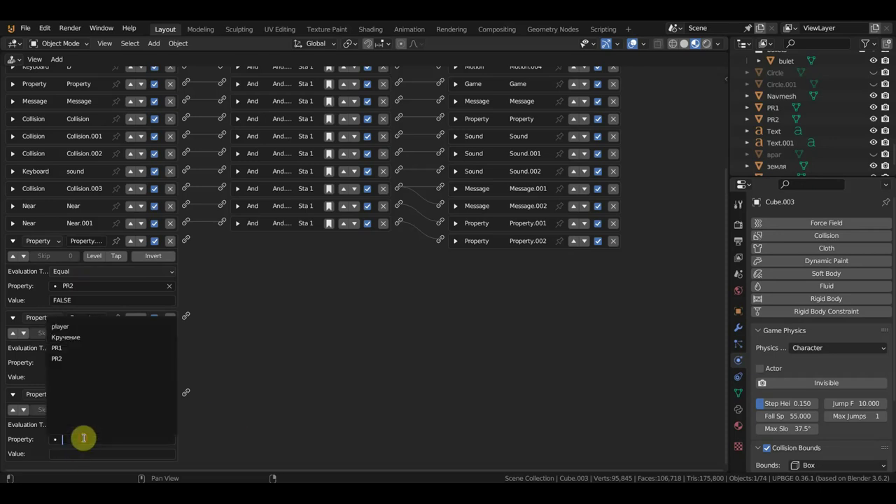
left_click(82, 327)
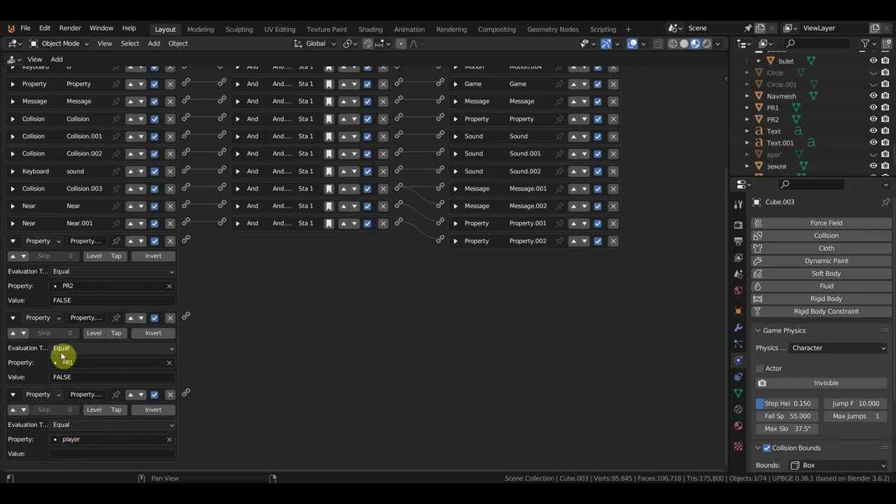
Make the player sensor test an Interval from 1 to 2.
left_click(93, 425)
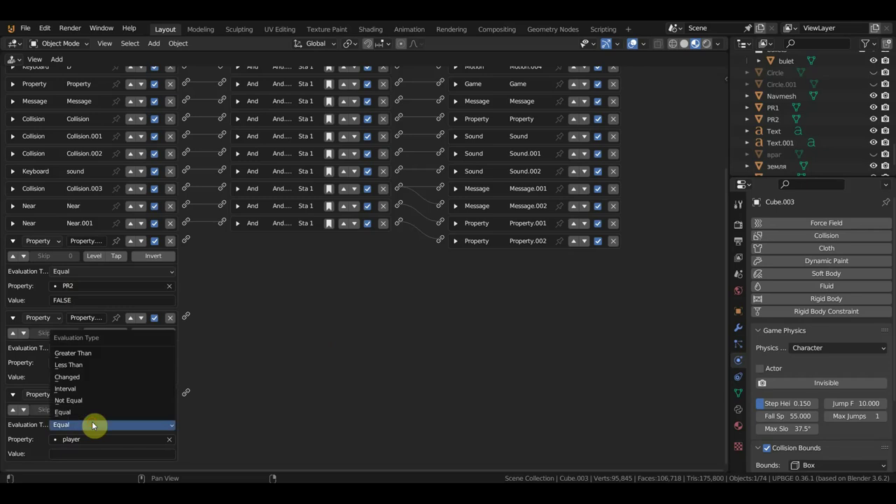
left_click(115, 411)
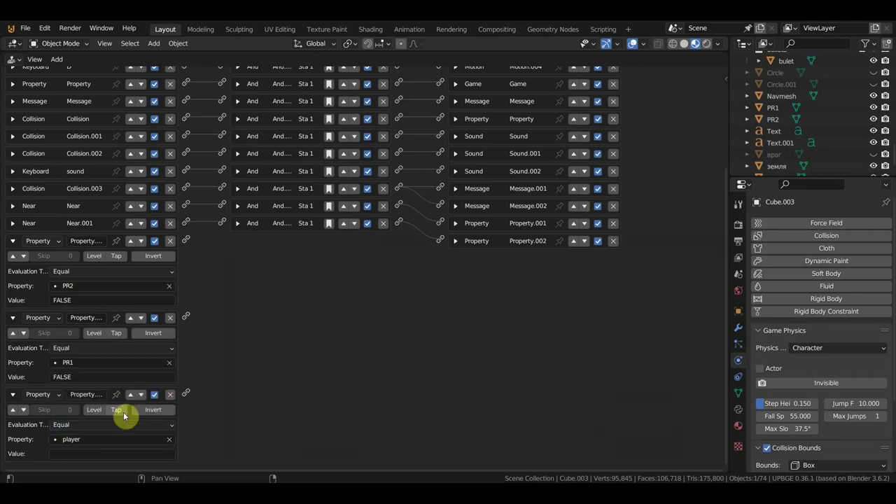
left_click(94, 425)
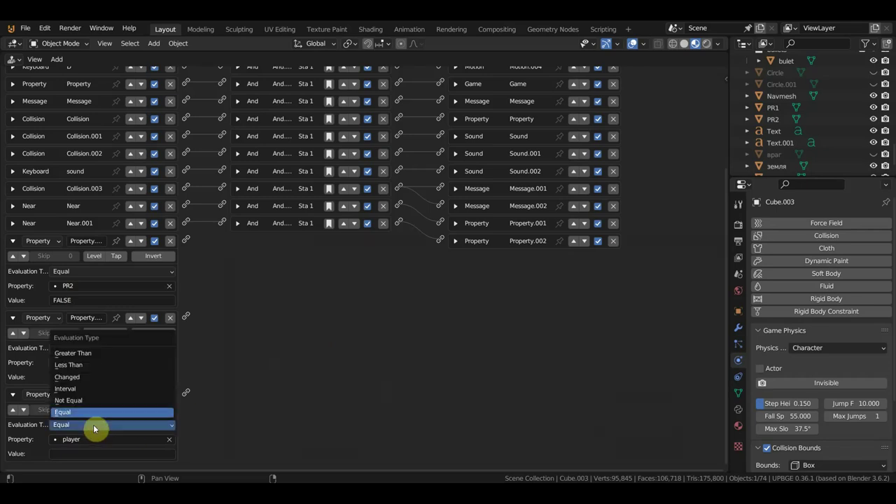
left_click(82, 390)
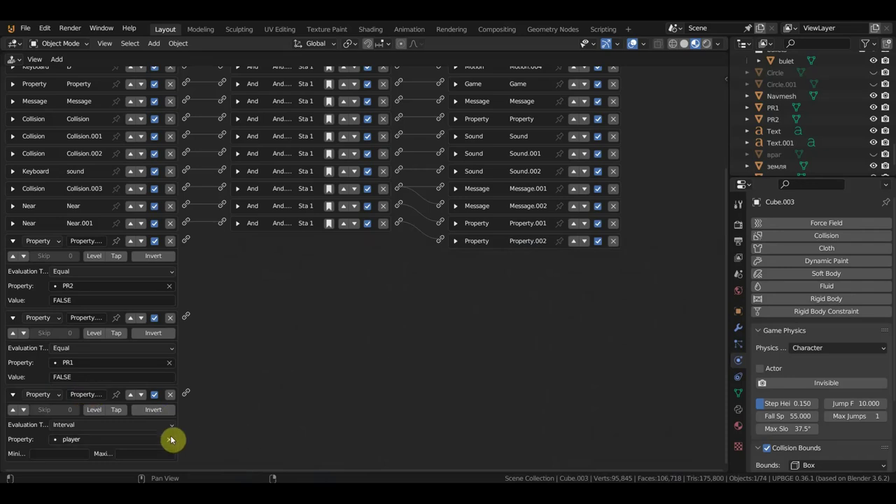
left_click(58, 454)
type("1")
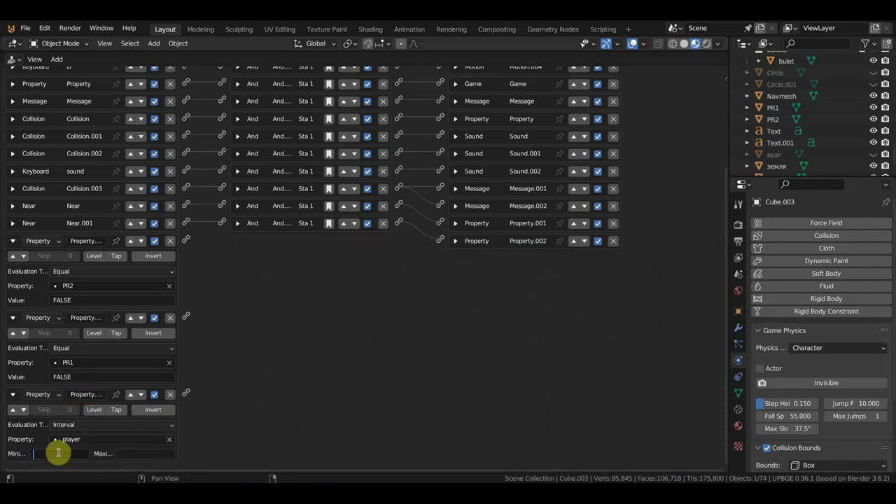
left_click(147, 454)
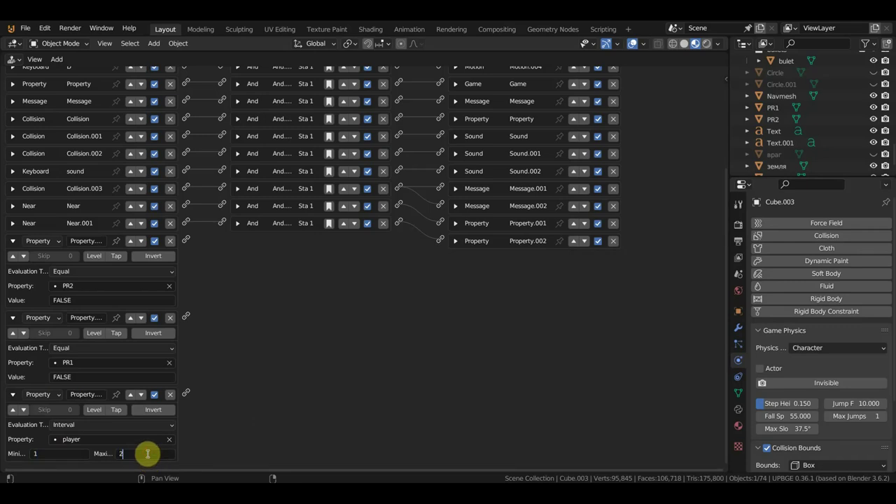
type("2")
key("Return")
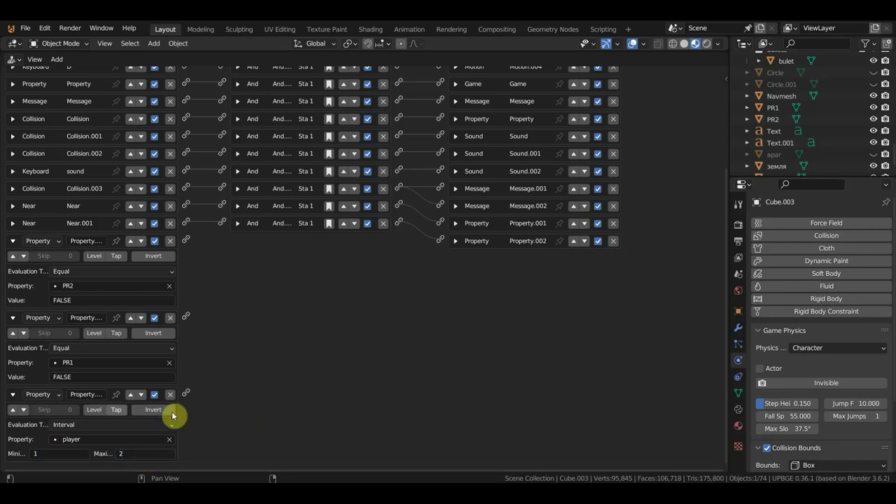
Turn on positive pulse with Skip 30 and enable Tap on the player sensor.
left_click(15, 411)
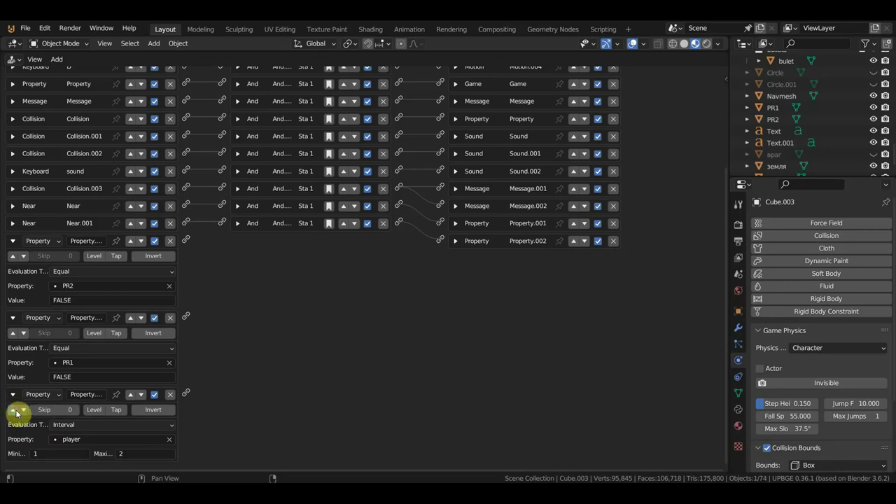
left_click(39, 410)
type("30")
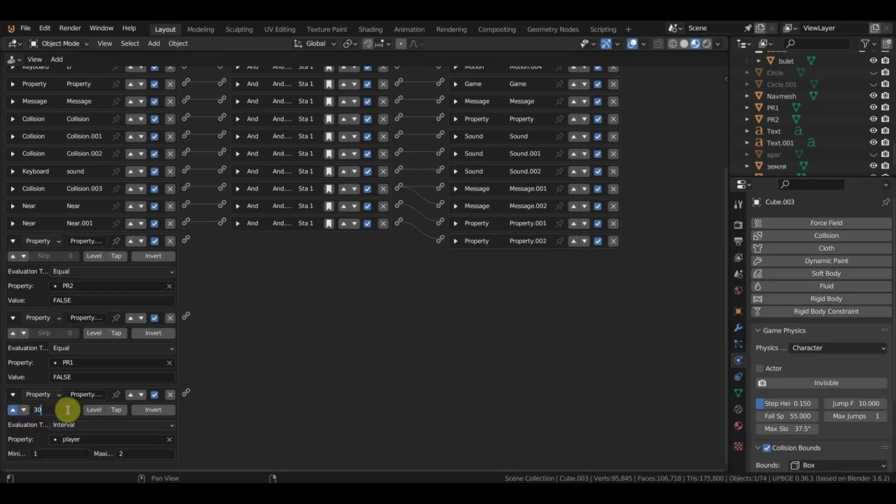
key("Return")
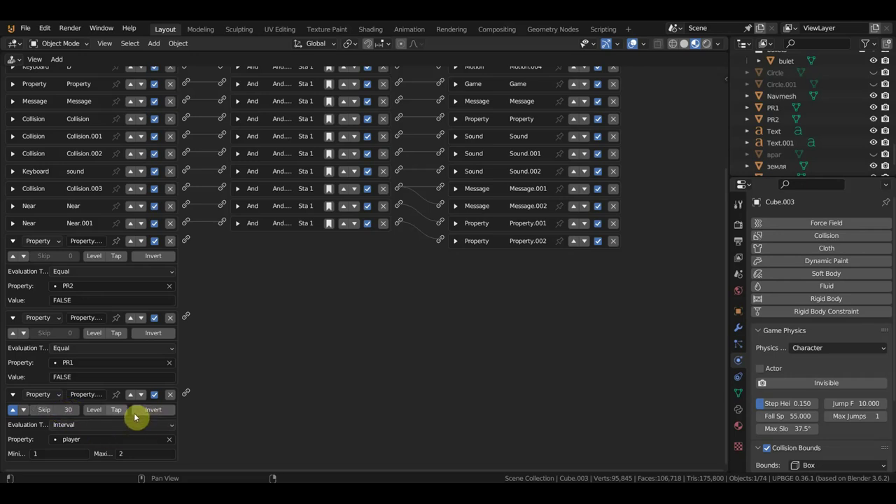
left_click(117, 412)
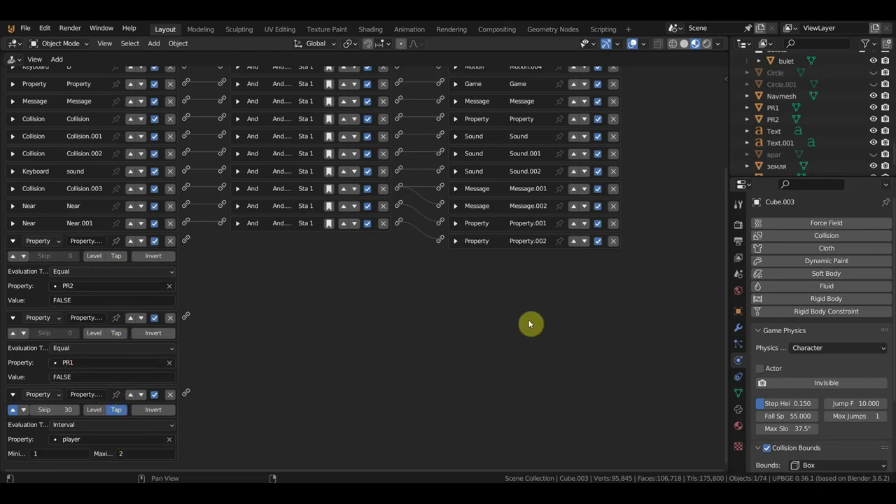
Add the Steering and Steering.001 actuators (Seek behavior) plus a new Property actuator to Cube.003.
scroll(646, 74, "up", 5)
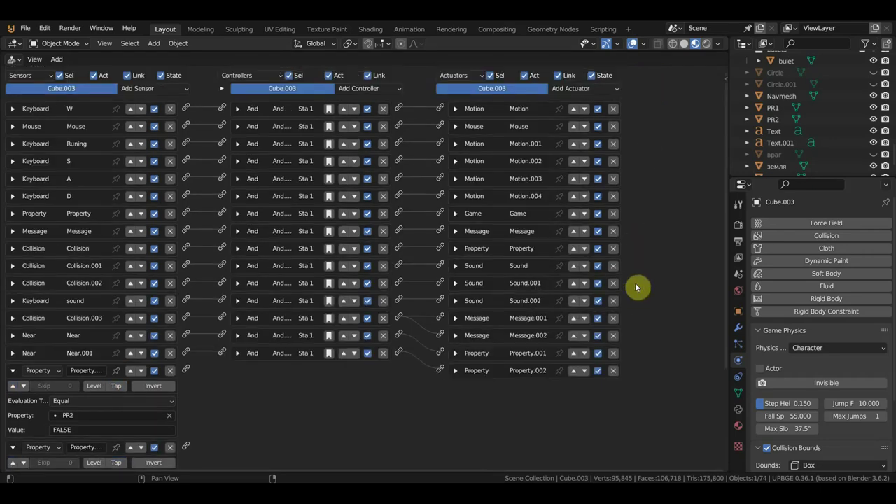
left_click(574, 89)
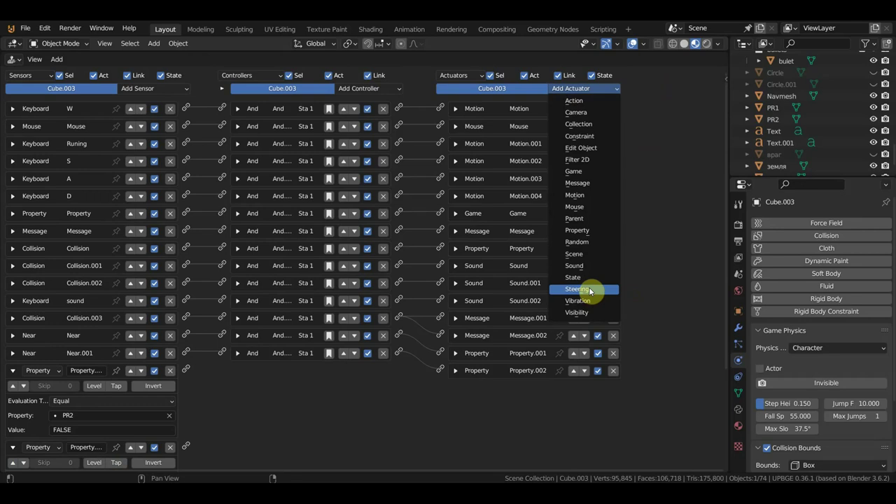
left_click(589, 289)
left_click(580, 88)
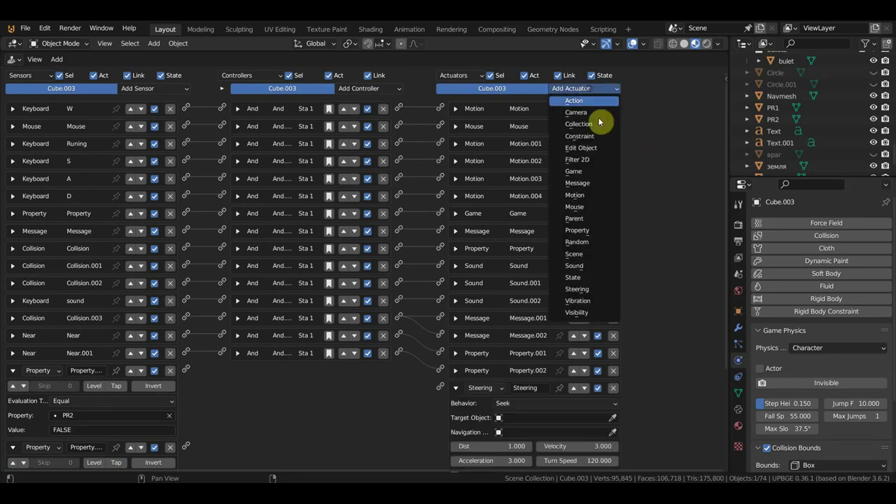
left_click(598, 290)
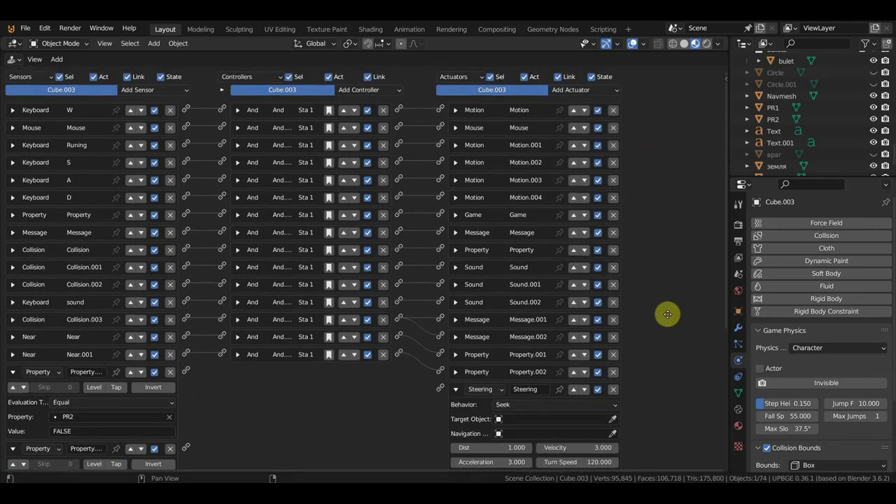
left_click(581, 89)
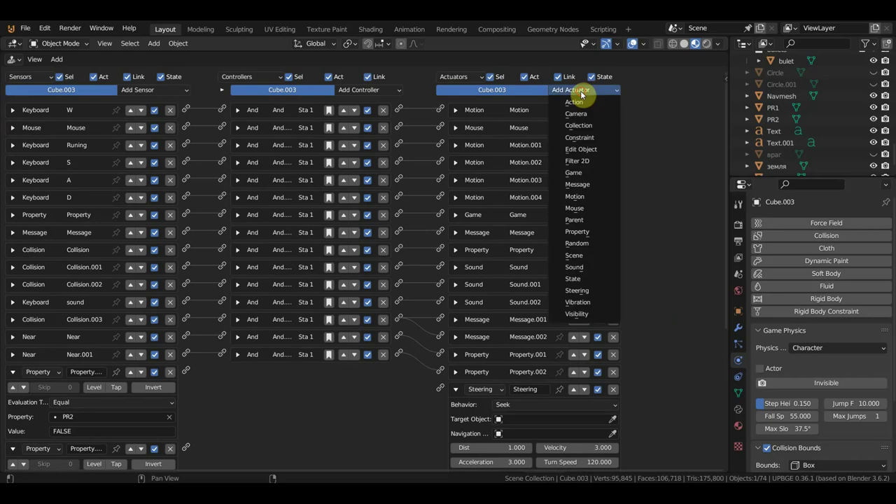
left_click(591, 233)
scroll(660, 270, "down", 3)
scroll(654, 140, "down", 3)
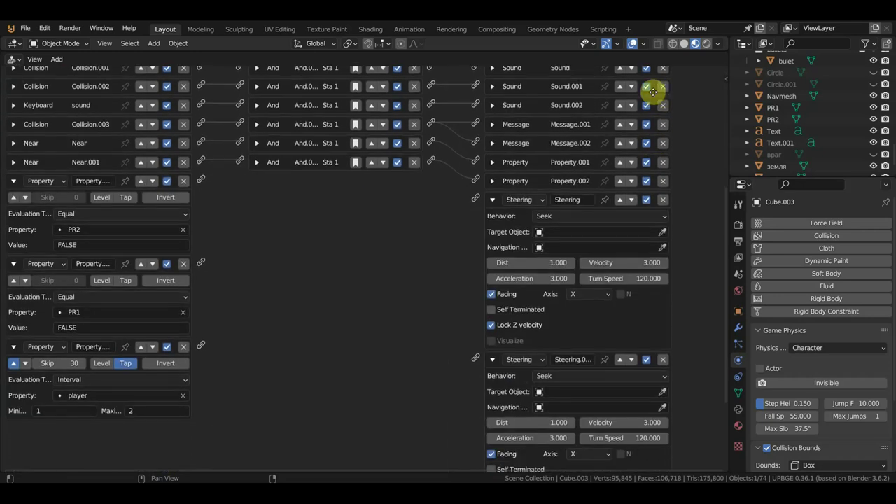
scroll(645, 78, "down", 2)
Set PR1 as the Steering actuator's target object and PR2 as Steering.001's target.
left_click(571, 224)
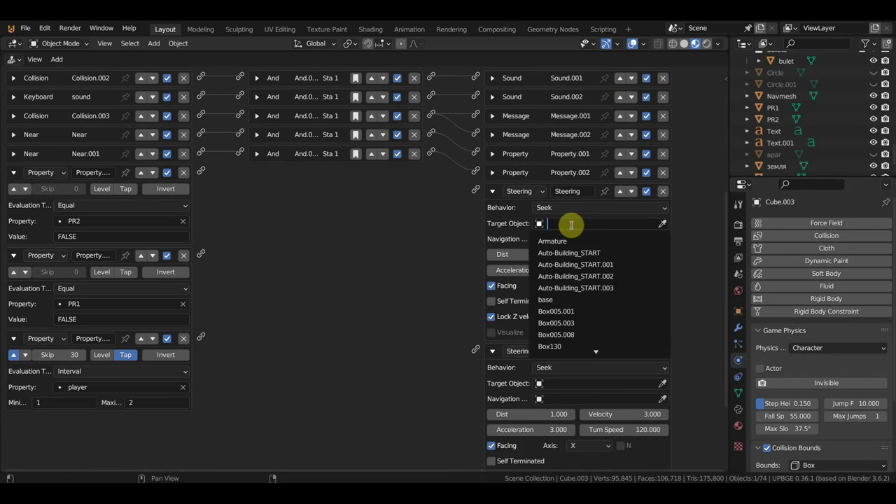
key("Escape")
left_click(568, 223)
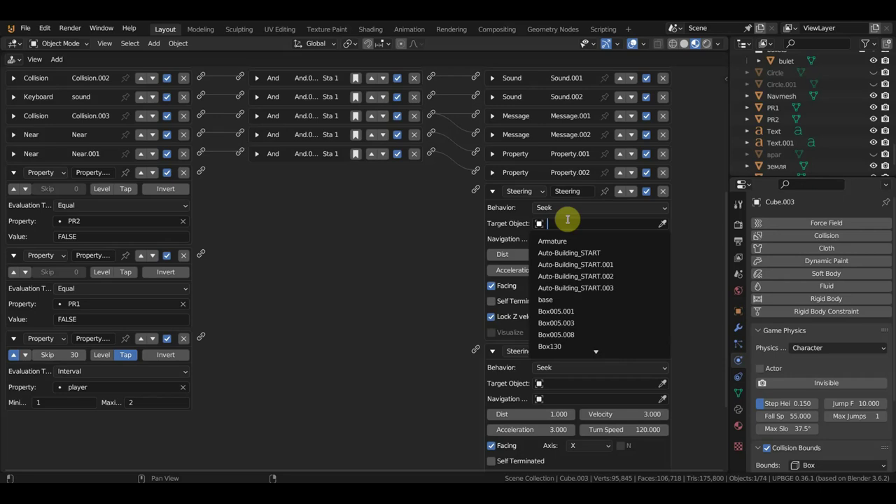
type("PR")
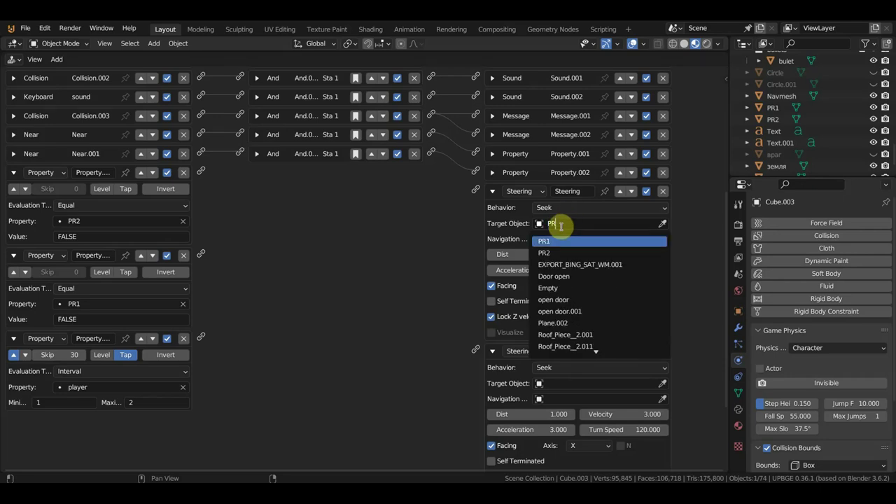
left_click(551, 240)
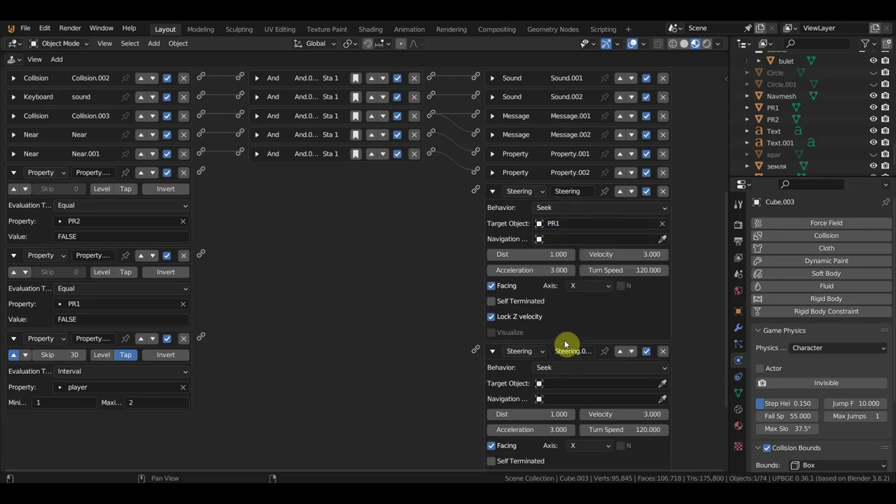
left_click(574, 383)
type("P")
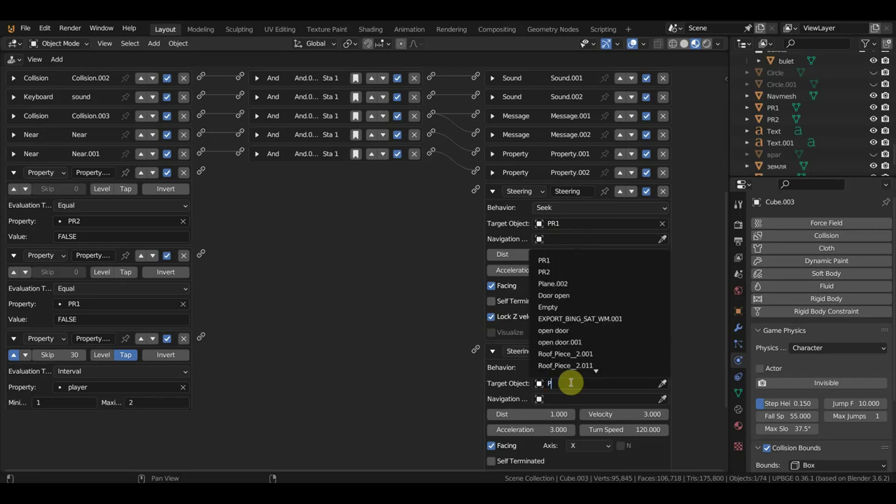
type("R2")
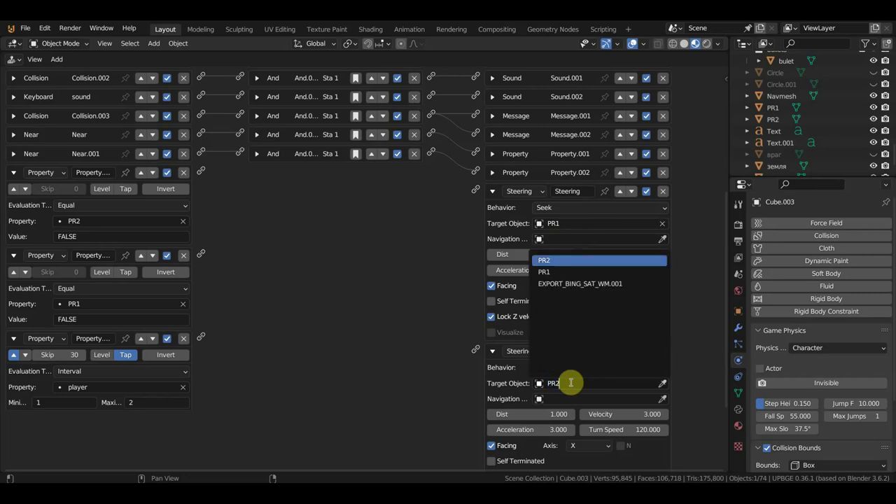
key("Return")
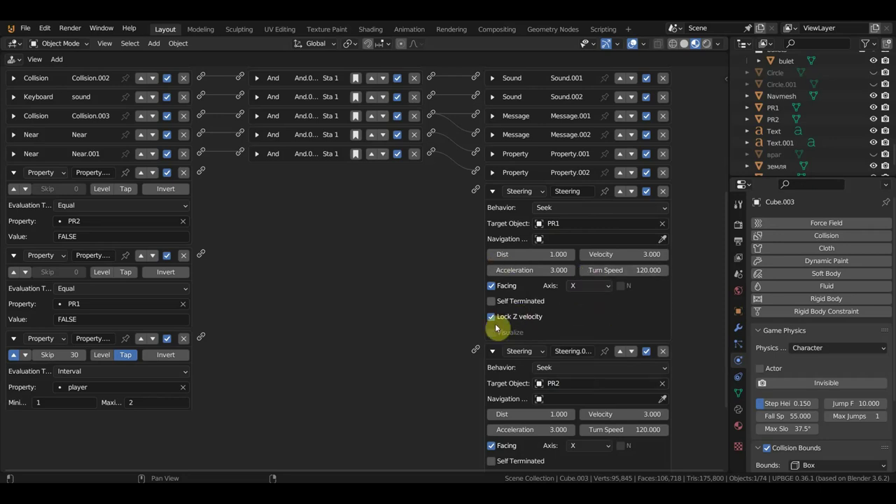
Choose player as the property of the new Assign-mode Property actuator.
middle_click_drag(704, 400, 694, 290)
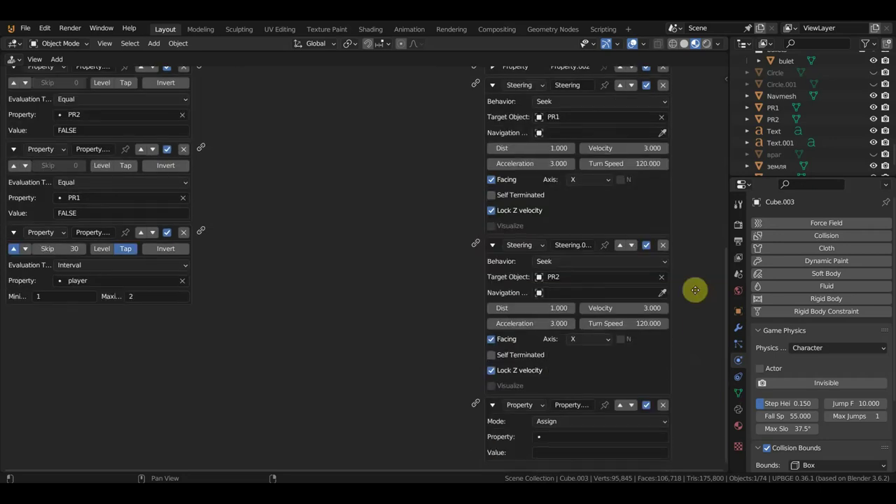
left_click(569, 436)
left_click(549, 313)
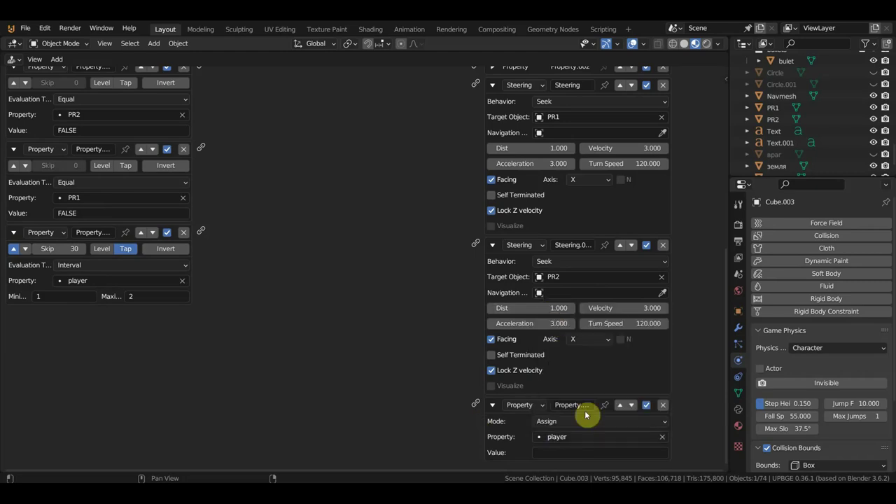
left_click(565, 451)
scroll(324, 214, "down", 2)
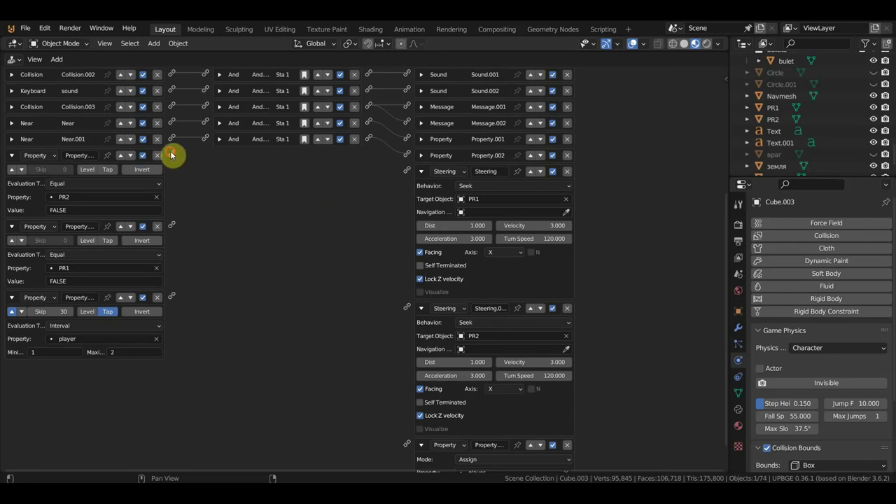
Link the PR2 and PR1 sensors to the two Steering actuators and the player sensor to the Property actuator.
left_click_drag(171, 154, 407, 171)
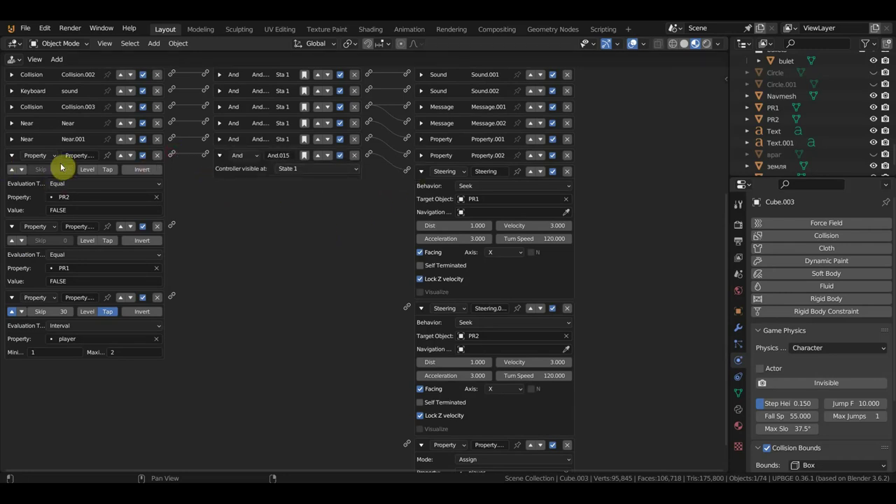
scroll(66, 170, "up", 1)
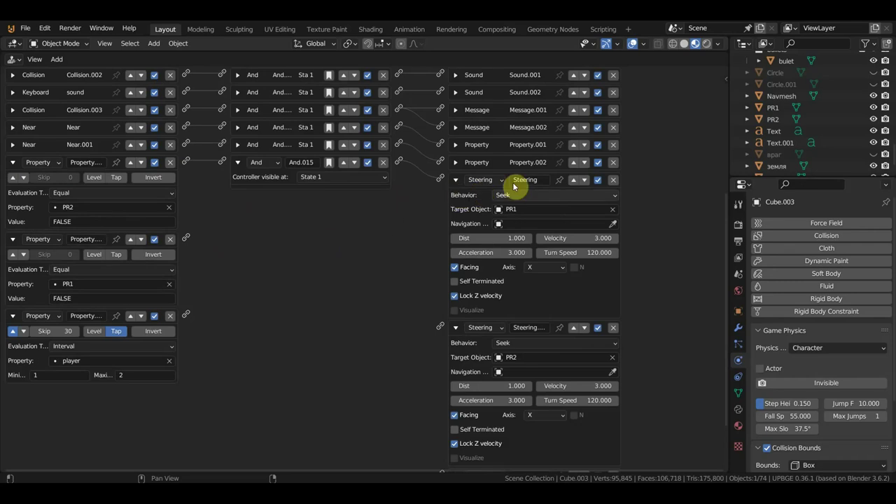
left_click_drag(186, 239, 439, 326)
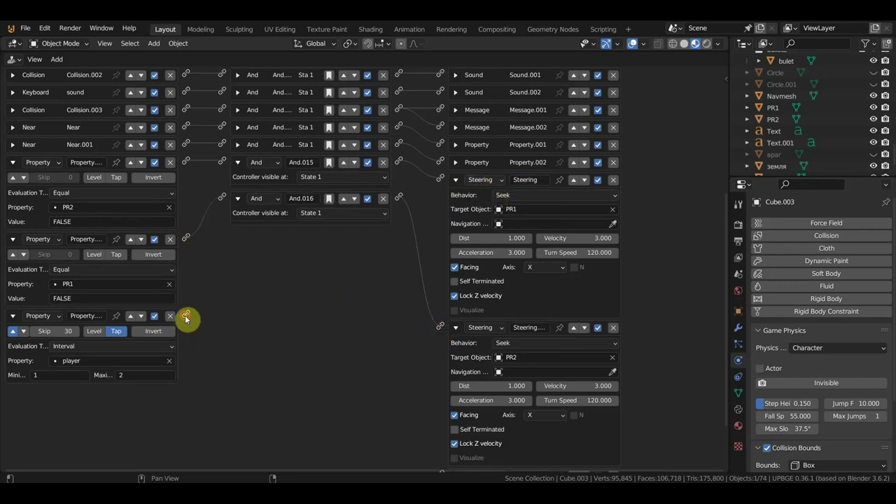
left_click_drag(186, 315, 414, 408)
scroll(417, 399, "down", 3)
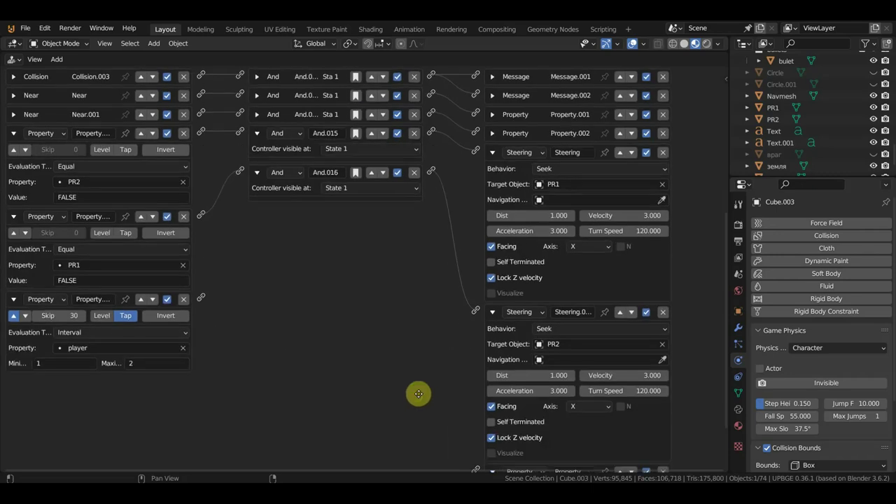
scroll(432, 314, "down", 2)
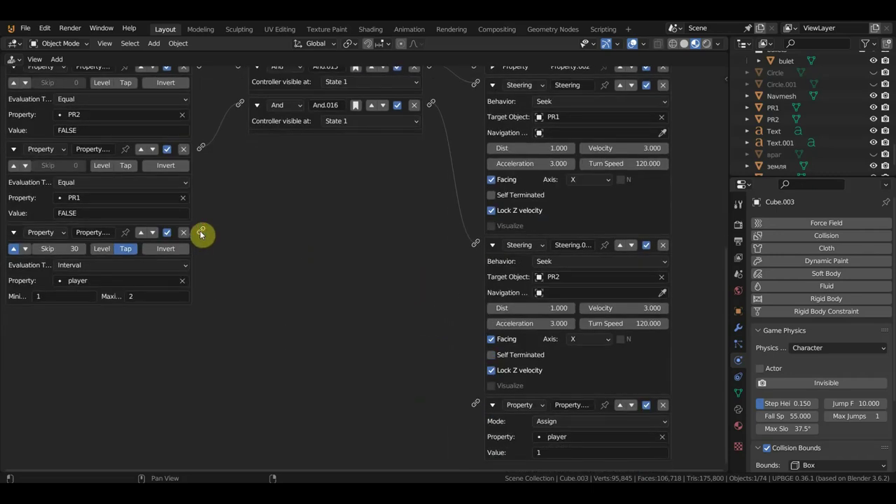
left_click_drag(201, 231, 475, 405)
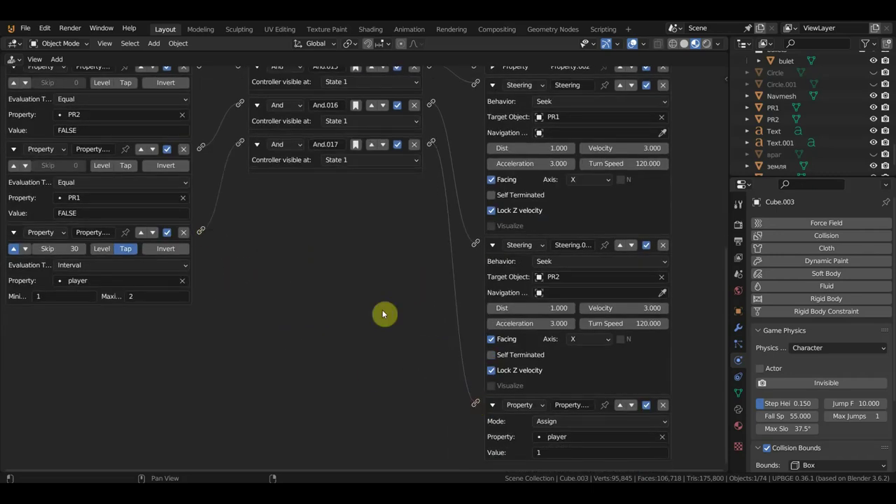
scroll(385, 296, "down", 1)
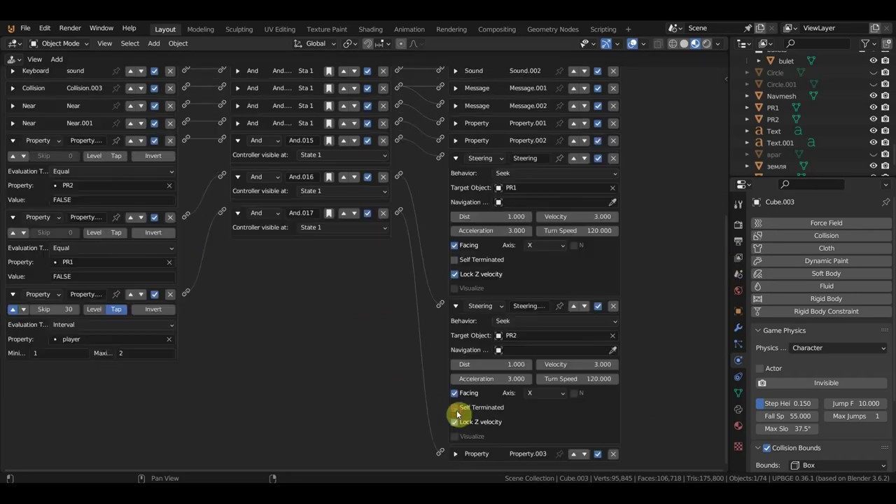
Collapse the Property and both Steering actuators, the PR2, PR1 and Property.003 sensors, and And.015–And.017.
left_click(456, 410)
left_click(457, 307)
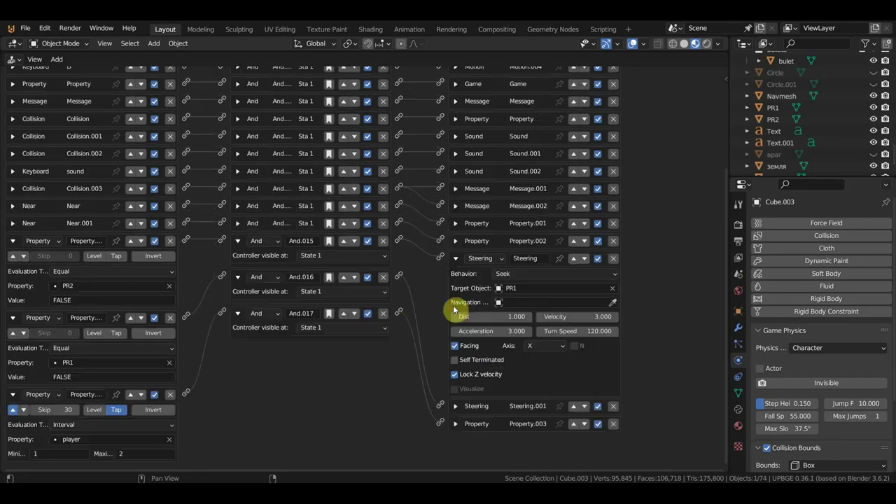
left_click(455, 258)
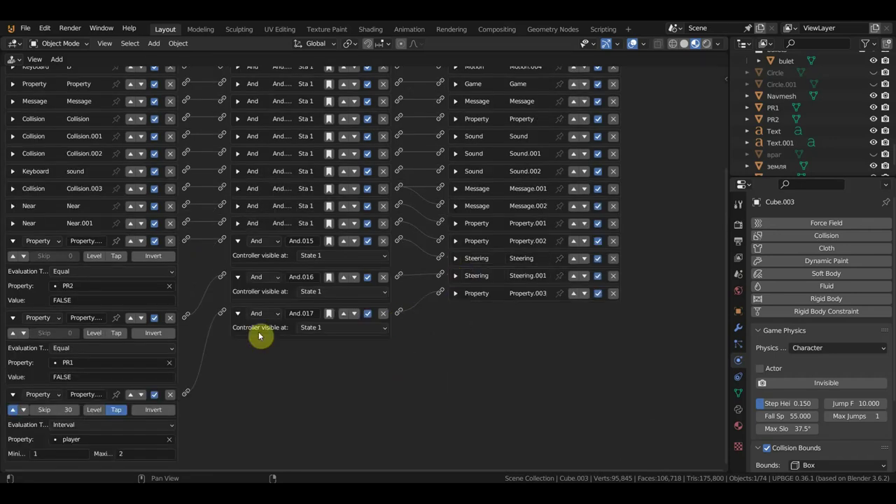
left_click(12, 241)
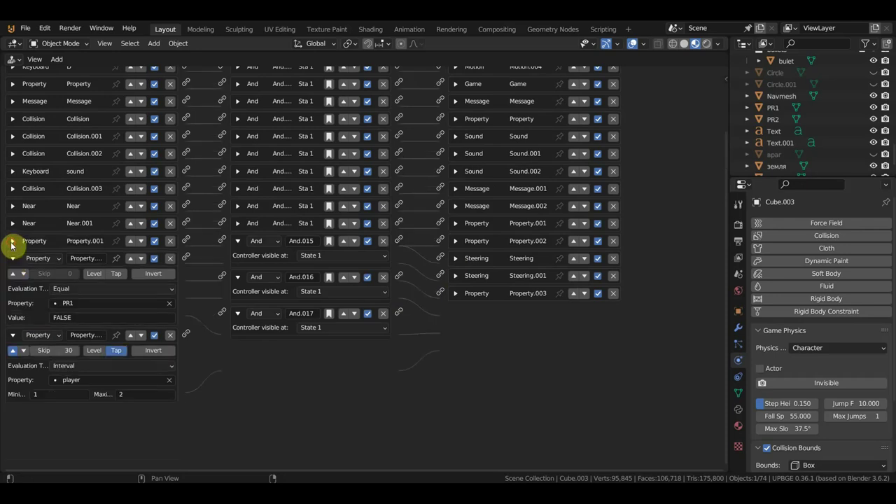
left_click(12, 318)
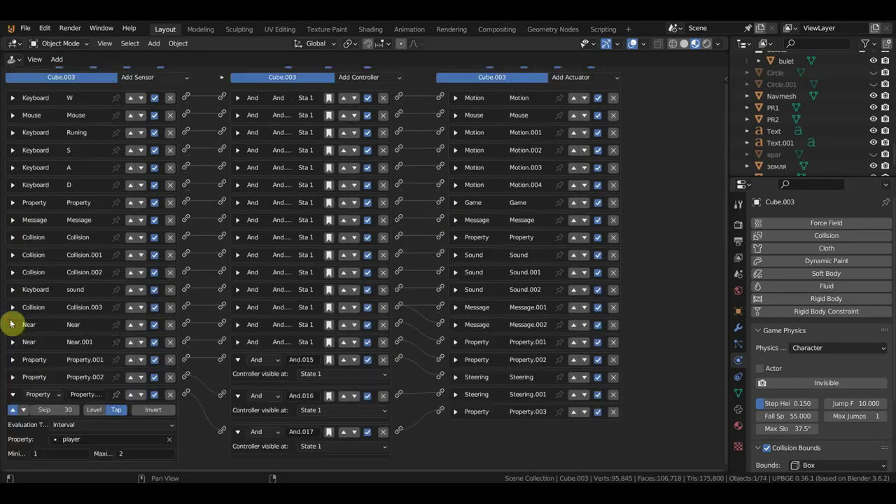
left_click(13, 396)
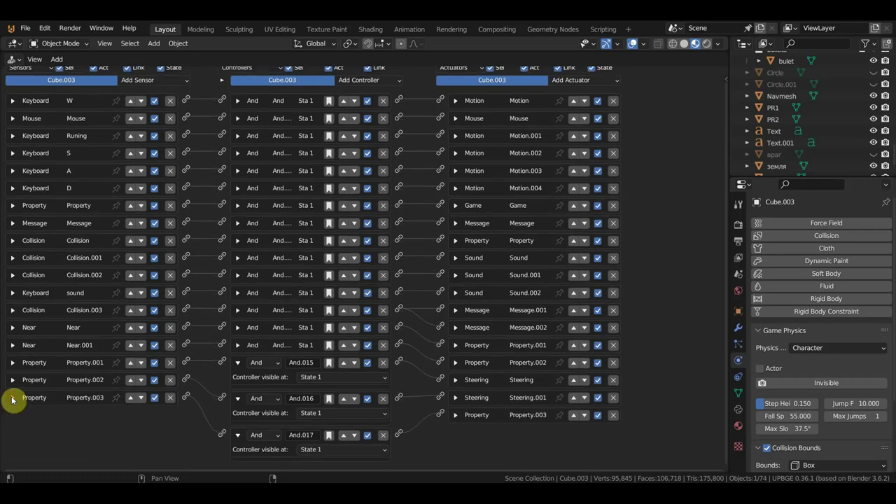
left_click(238, 434)
left_click(236, 410)
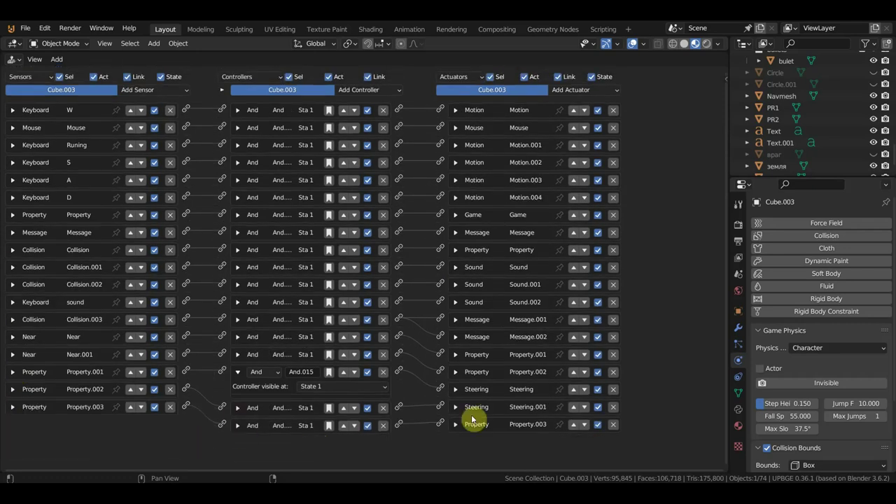
left_click(237, 372)
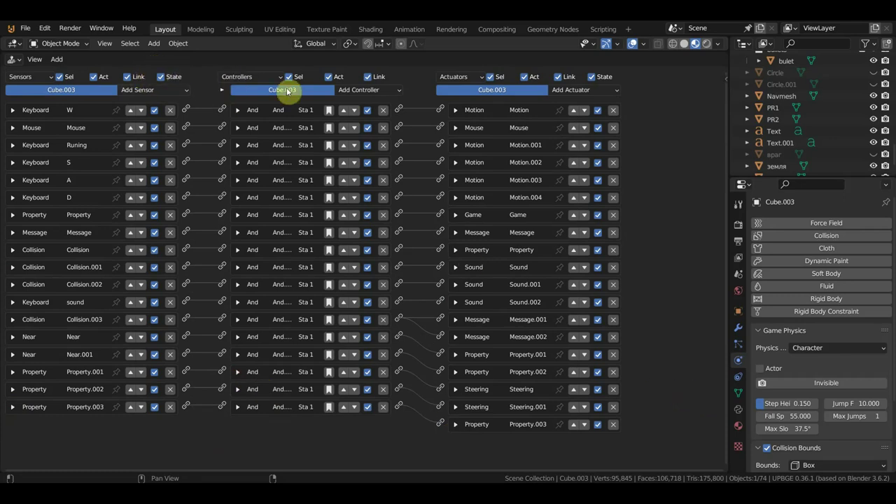
Add a Property sensor whose condition is player Not Equal to 3.
left_click(138, 90)
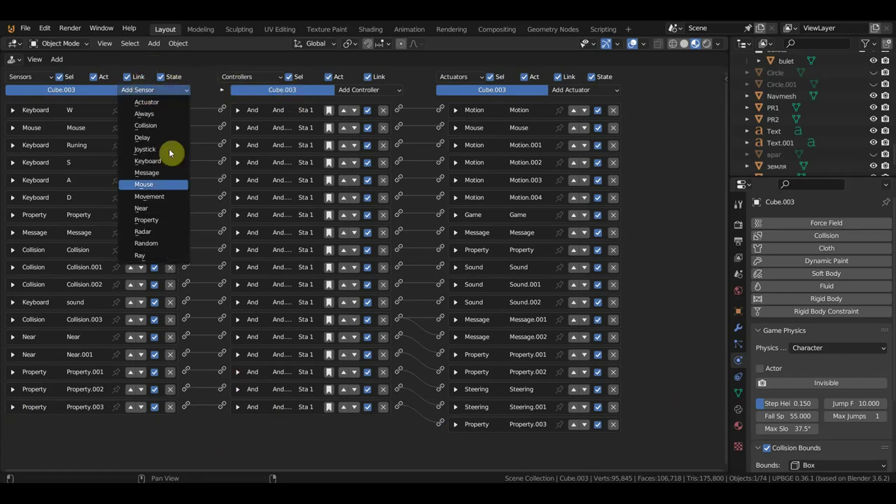
left_click(168, 220)
scroll(669, 301, "down", 2)
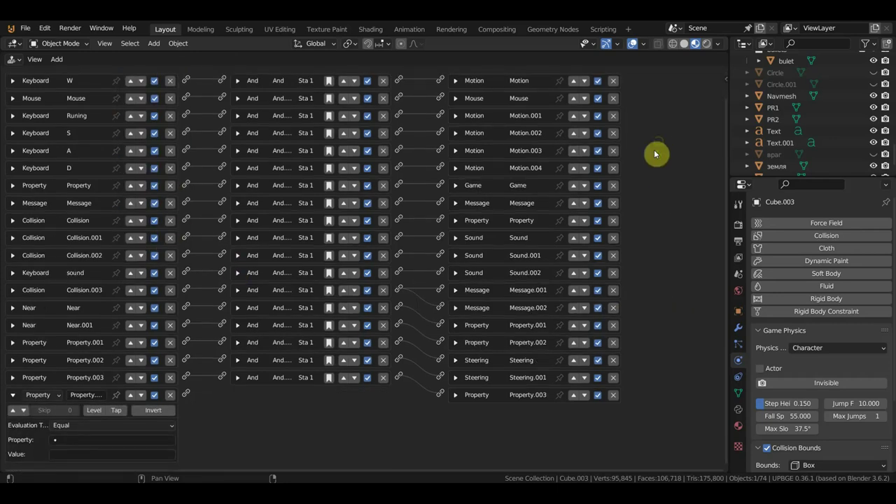
left_click(87, 427)
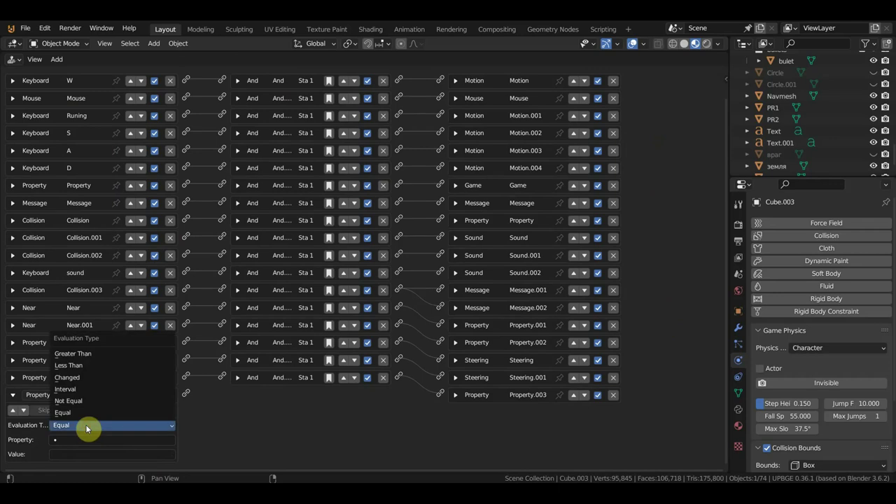
left_click(79, 402)
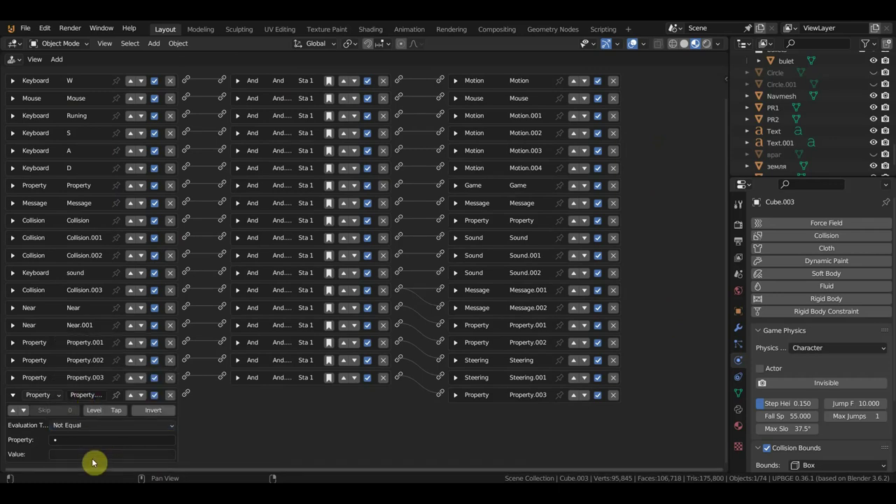
left_click(77, 441)
left_click(80, 329)
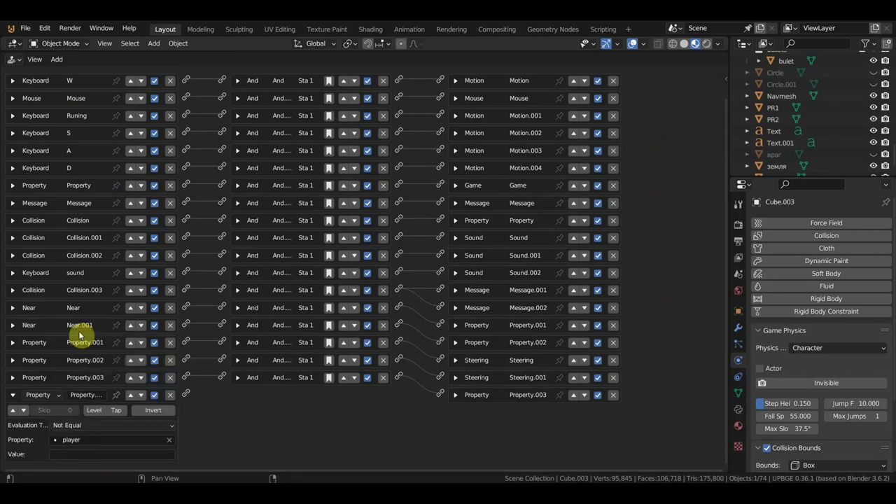
left_click(73, 453)
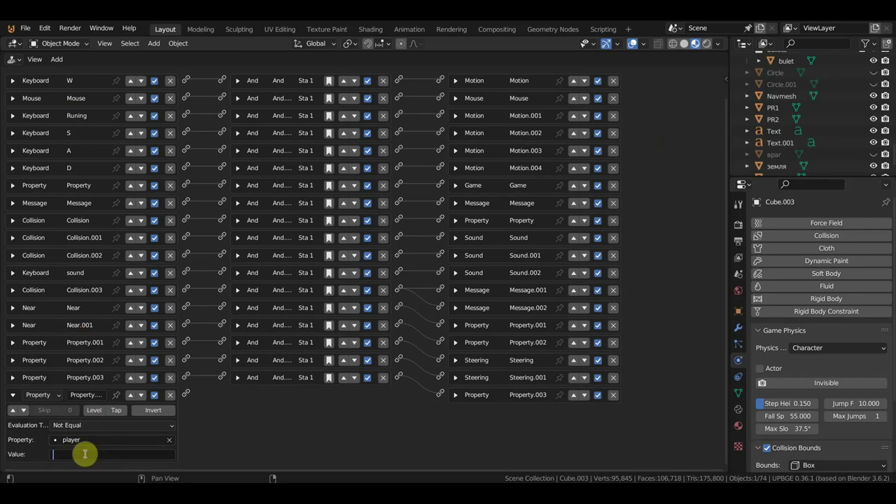
type("3")
key("Return")
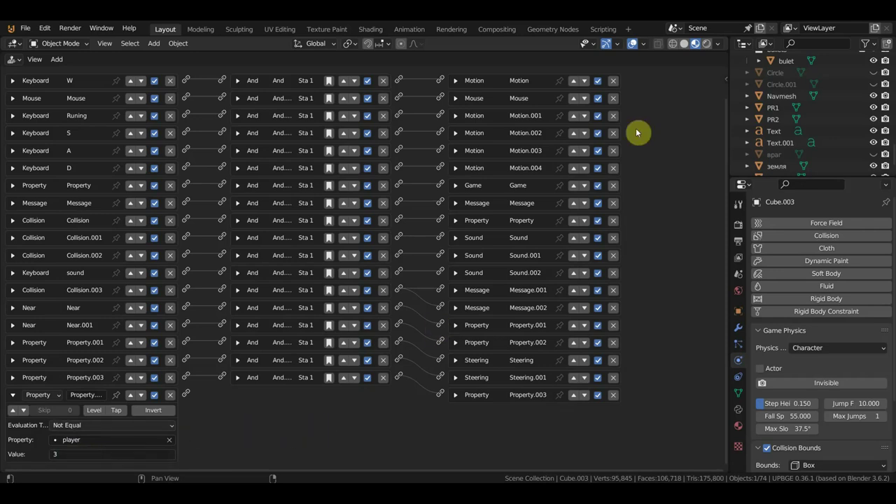
scroll(666, 134, "up", 2)
scroll(610, 154, "down", 1, "ctrl")
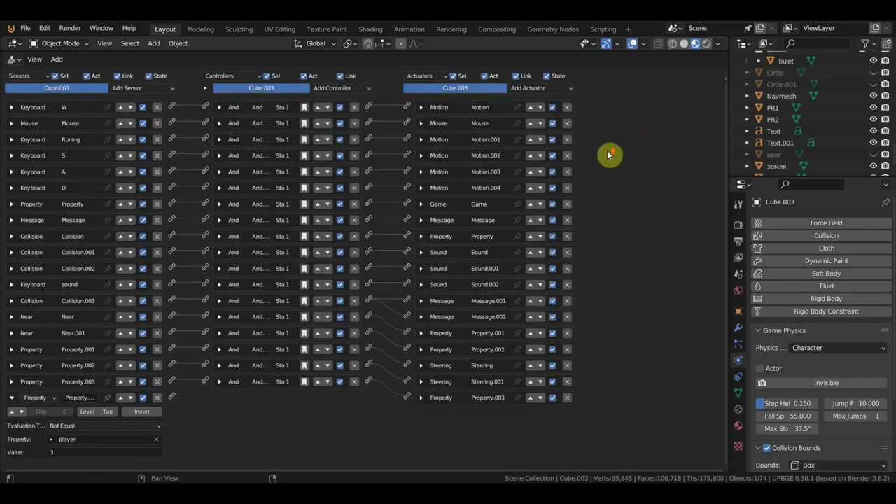
Add three new Property actuators to Cube.003.
left_click(539, 87)
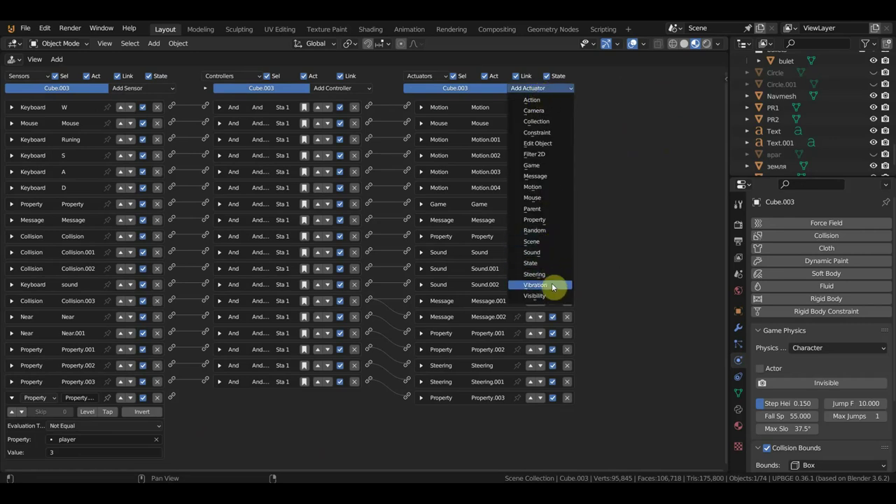
left_click(550, 220)
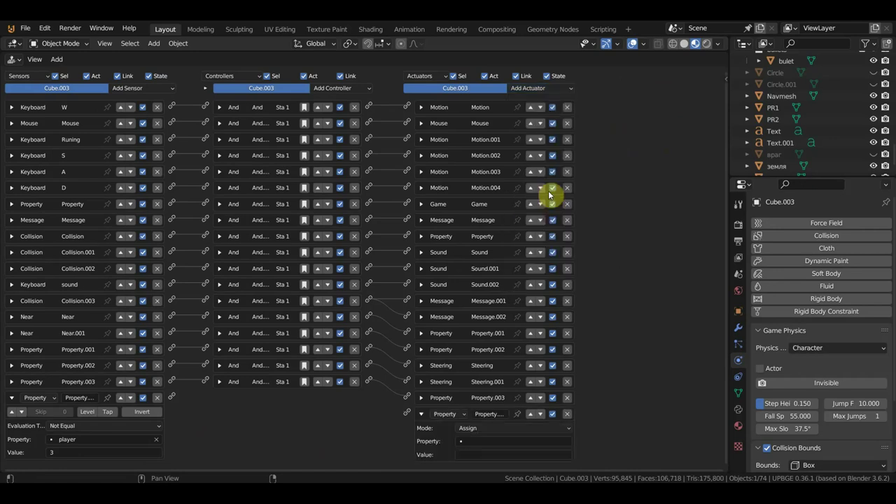
left_click(546, 90)
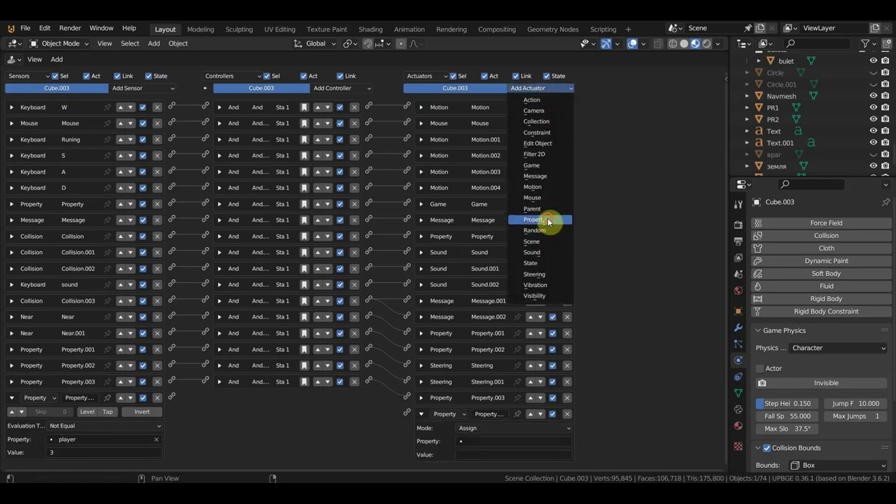
left_click(547, 222)
left_click(544, 88)
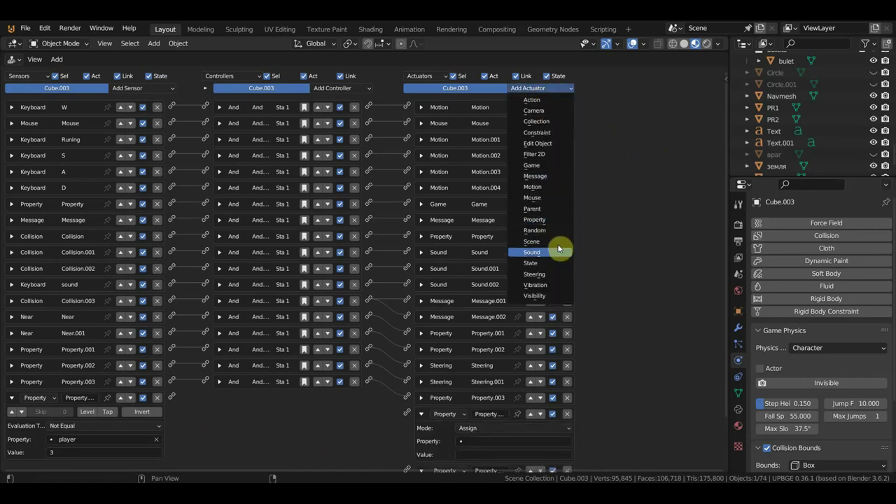
left_click(550, 220)
scroll(625, 311, "down", 5)
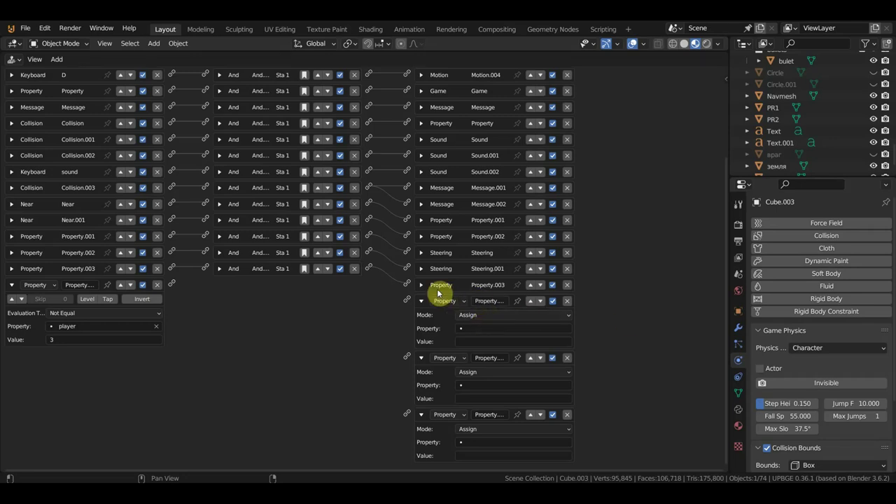
Make the first new actuator assign 0 to player.
left_click(495, 328)
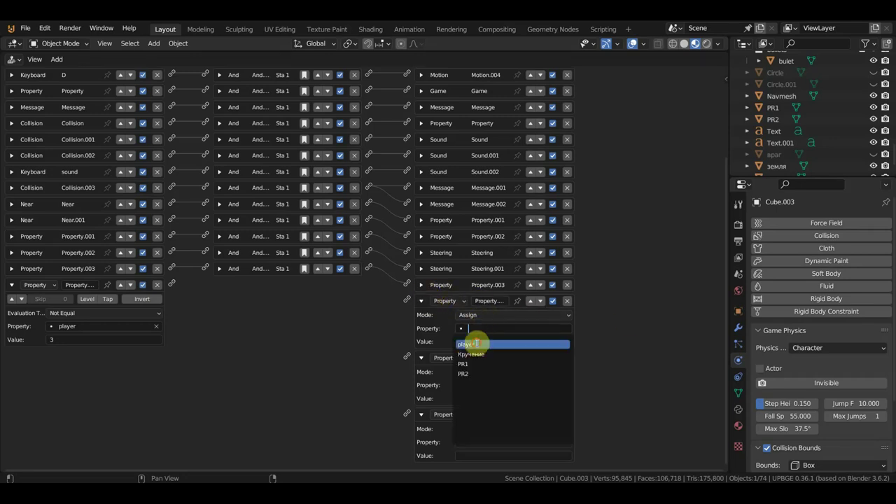
left_click(480, 344)
left_click(487, 343)
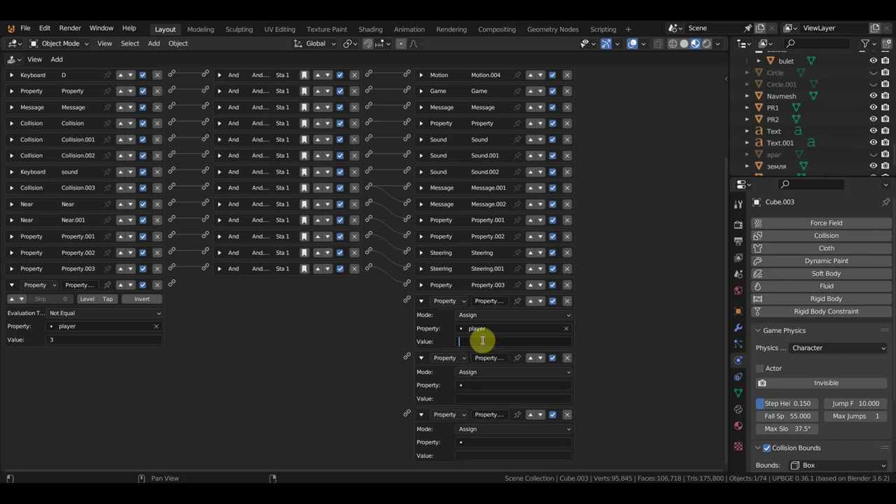
type("0")
key("Return")
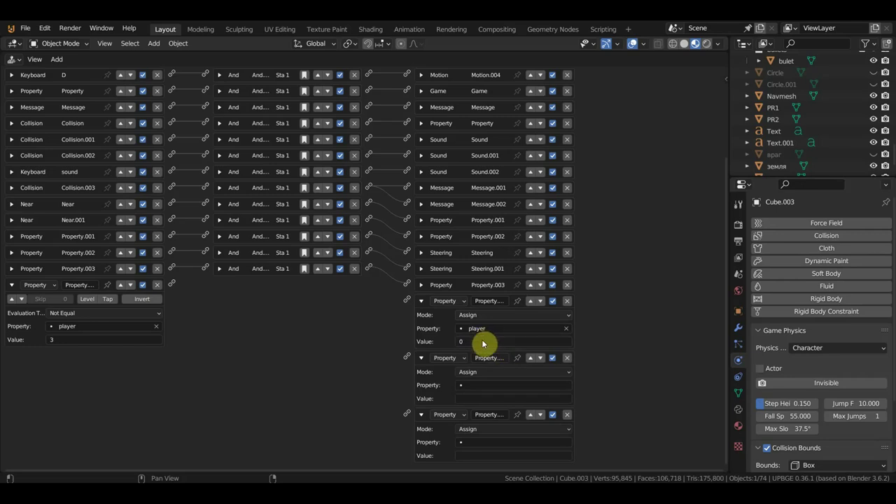
Make the second actuator assign TRUE to PR1 and the third assign TRUE to PR2.
left_click(481, 385)
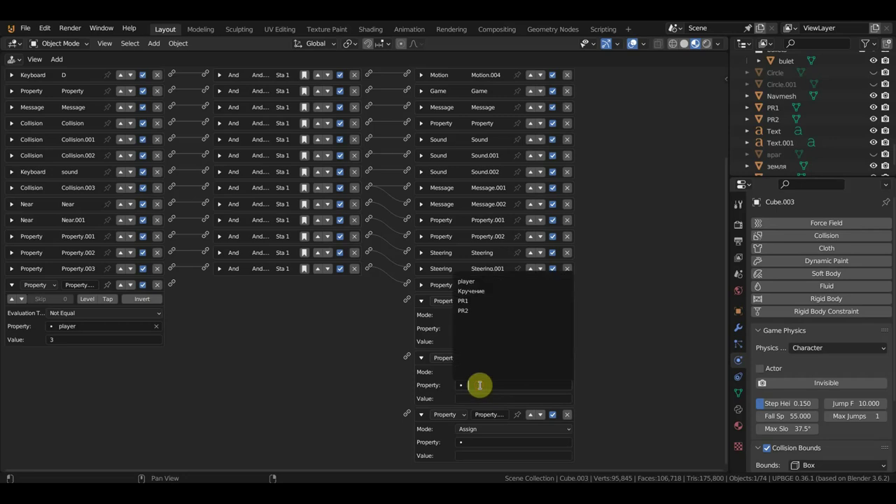
left_click(473, 301)
left_click(484, 397)
type("TRUE")
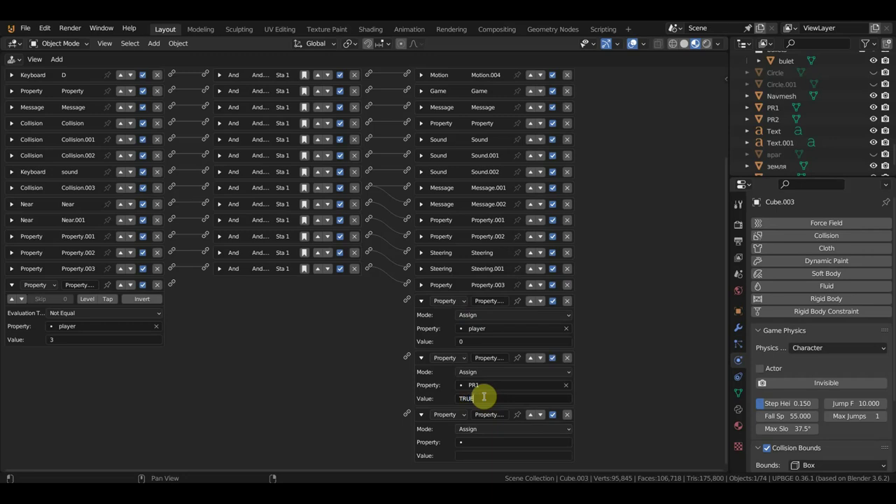
key("Return")
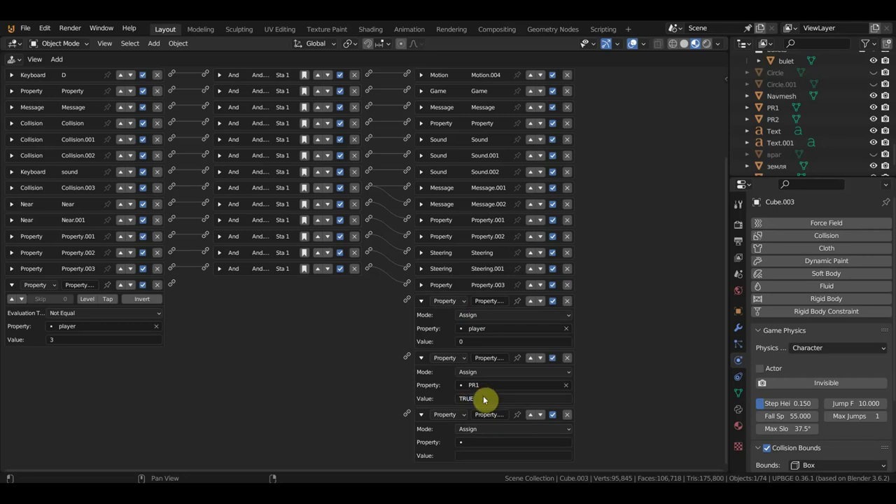
left_click(472, 442)
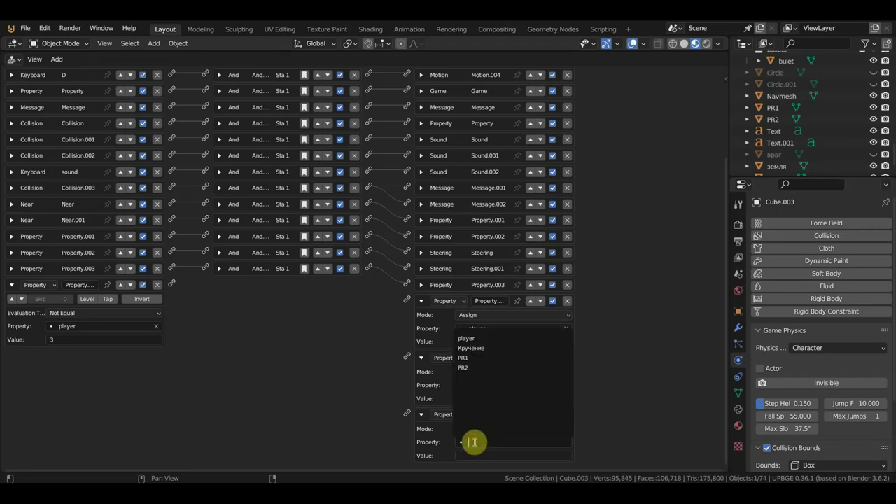
left_click(477, 366)
left_click(494, 456)
type("TRUE")
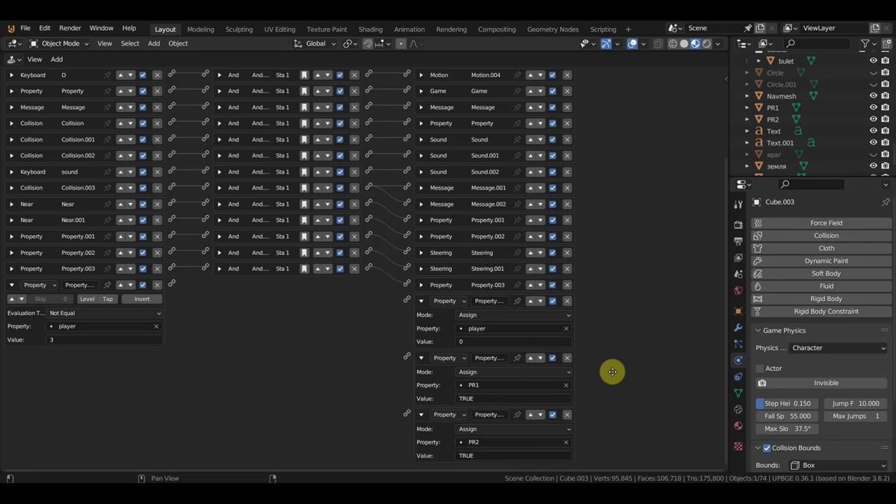
scroll(613, 367, "up", 1)
scroll(613, 368, "up", 1)
scroll(386, 394, "down", 1)
scroll(382, 351, "down", 2)
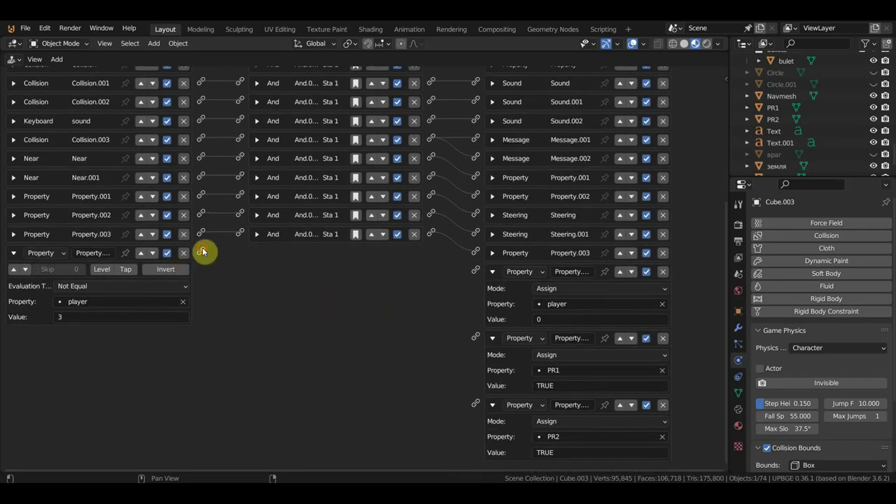
left_click_drag(202, 251, 476, 270)
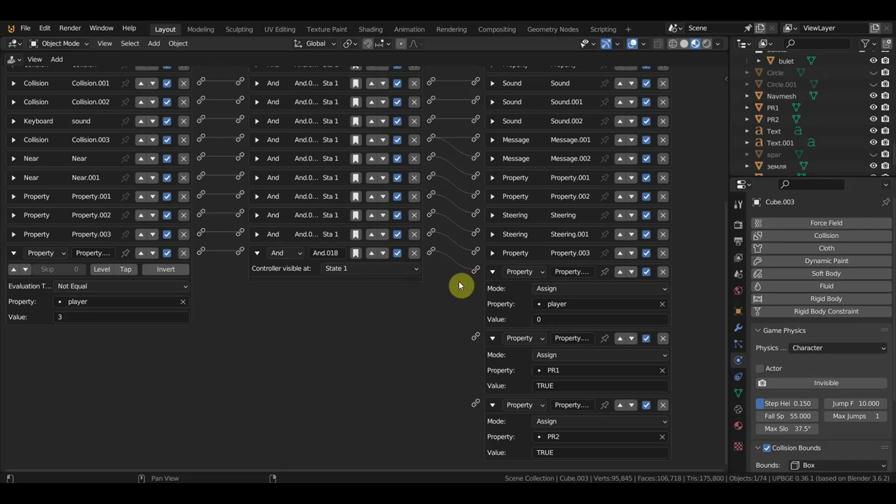
left_click_drag(431, 252, 475, 336)
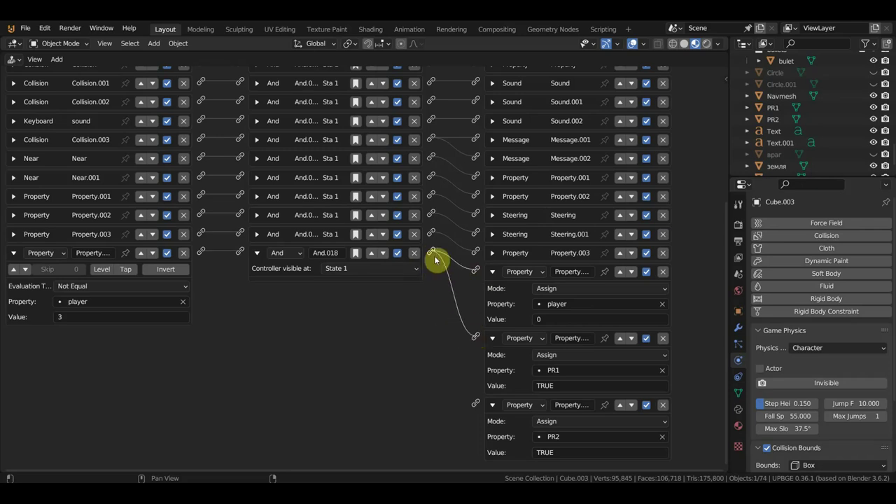
left_click_drag(432, 253, 476, 404)
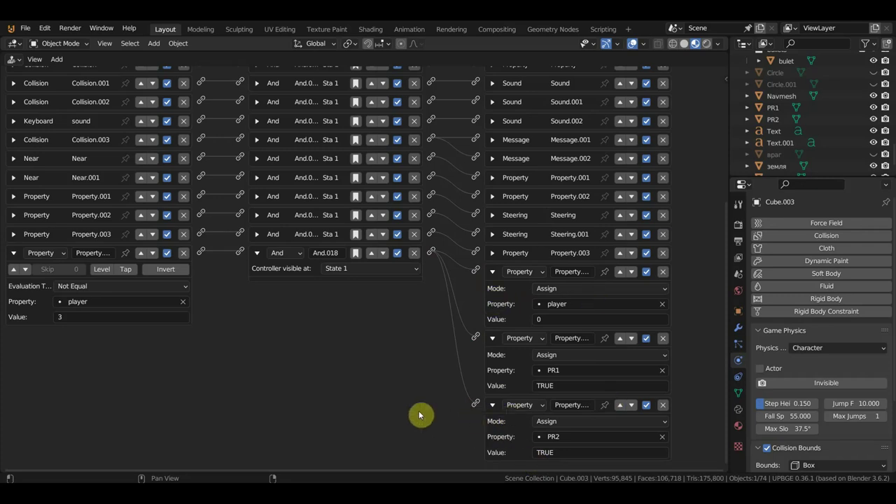
scroll(395, 322, "down", 1)
scroll(346, 341, "down", 1)
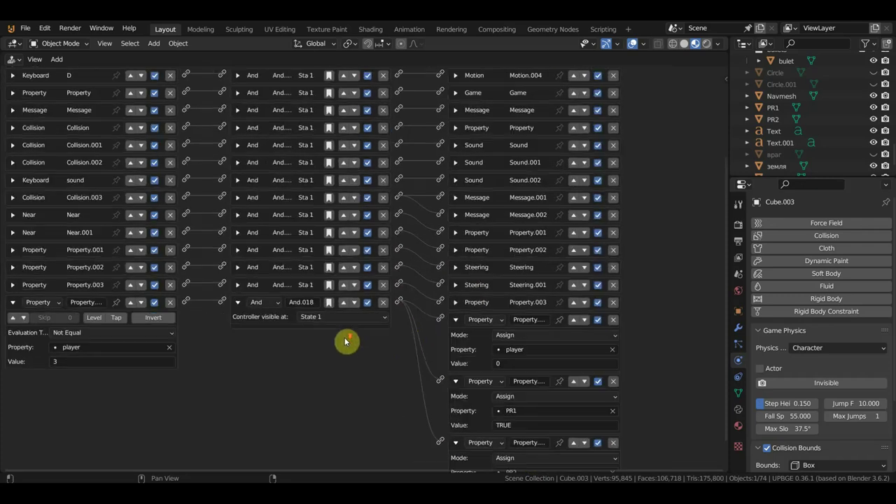
scroll(385, 344, "up", 1)
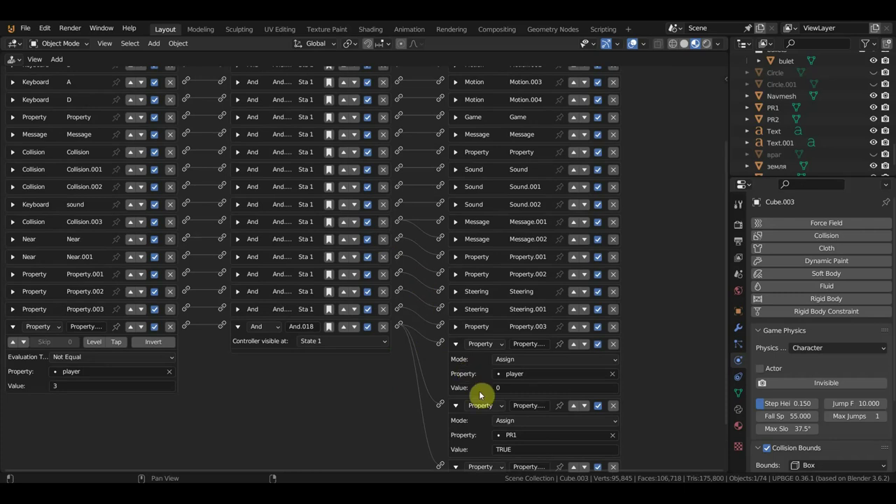
scroll(655, 336, "down", 1)
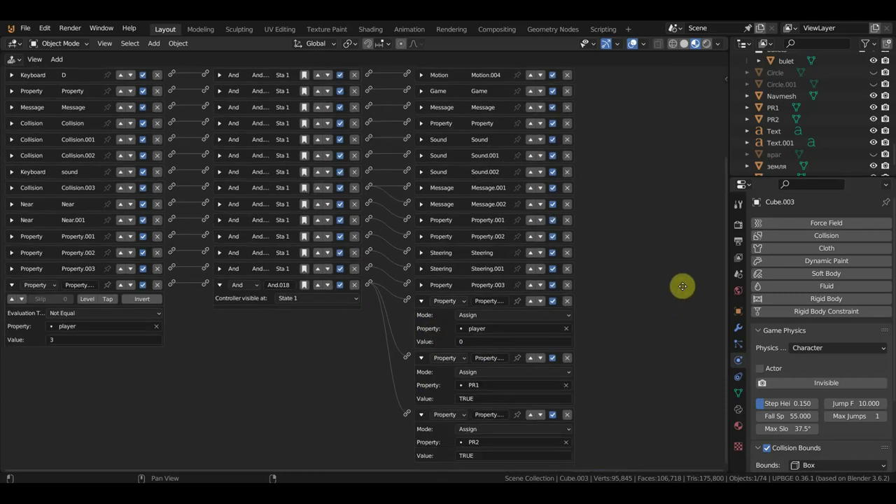
scroll(631, 288, "up", 1)
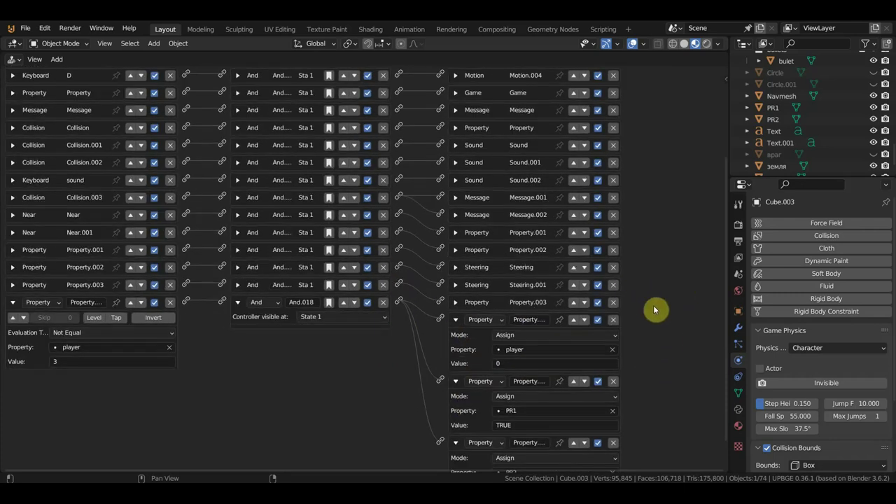
scroll(476, 290, "up", 1)
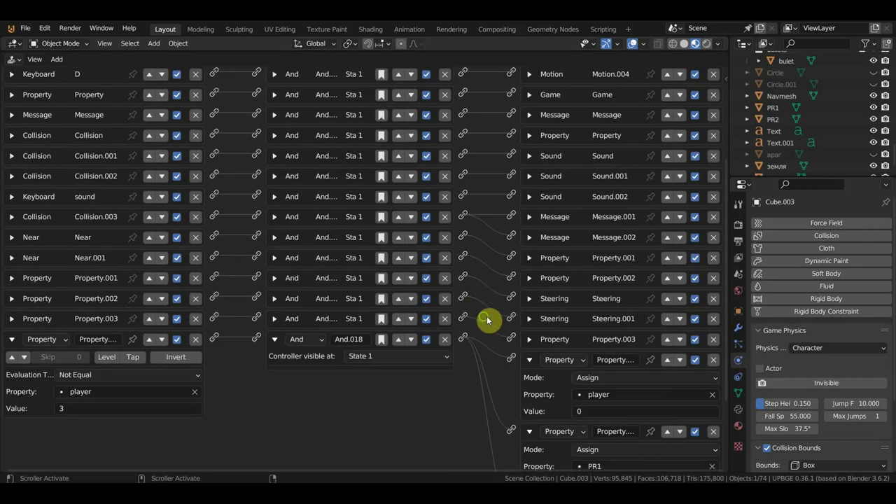
scroll(378, 254, "down", 2)
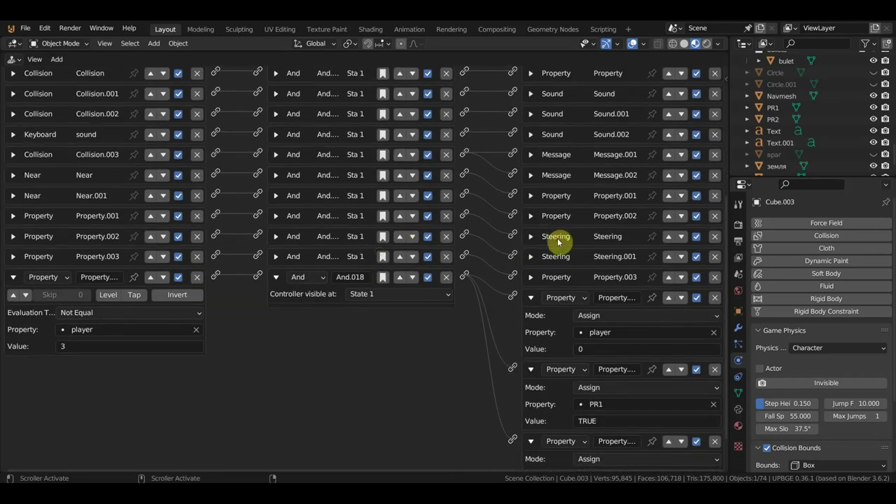
left_click(530, 238)
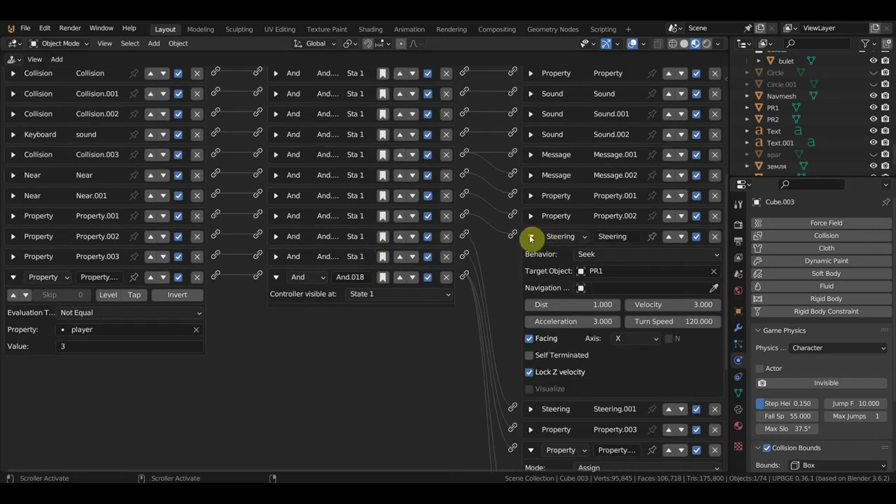
left_click(531, 236)
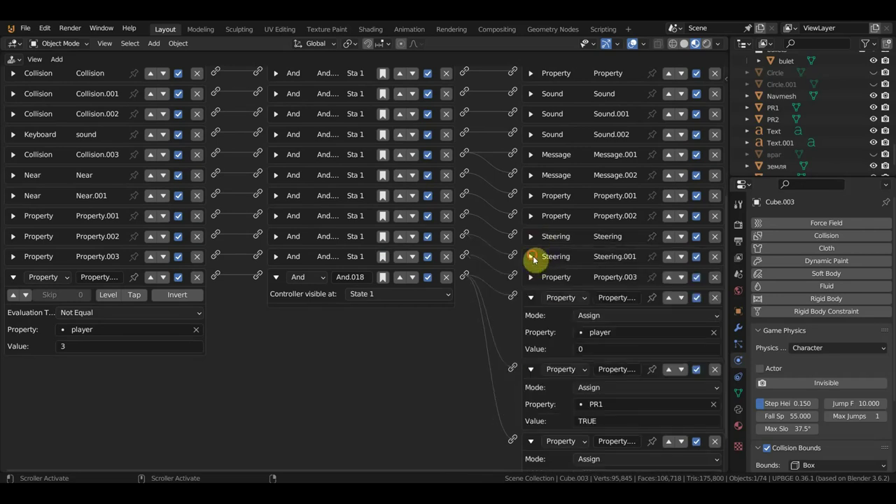
left_click(532, 257)
left_click(532, 258)
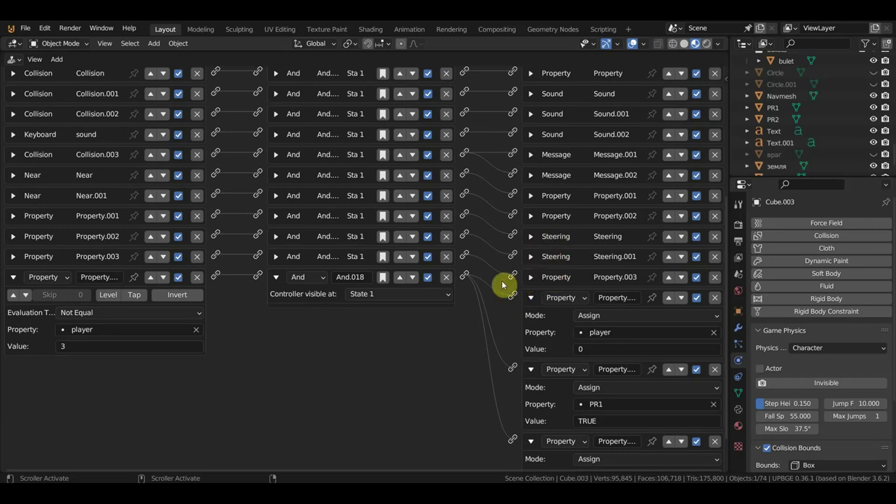
Link the Property.003 actuator (player = 1) to both And controllers and enlarge the logic view.
left_click(530, 278)
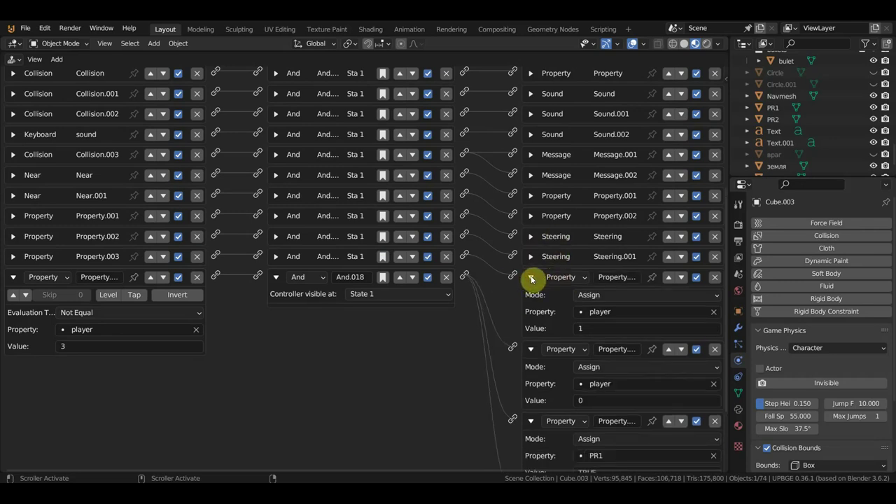
left_click_drag(514, 277, 466, 218)
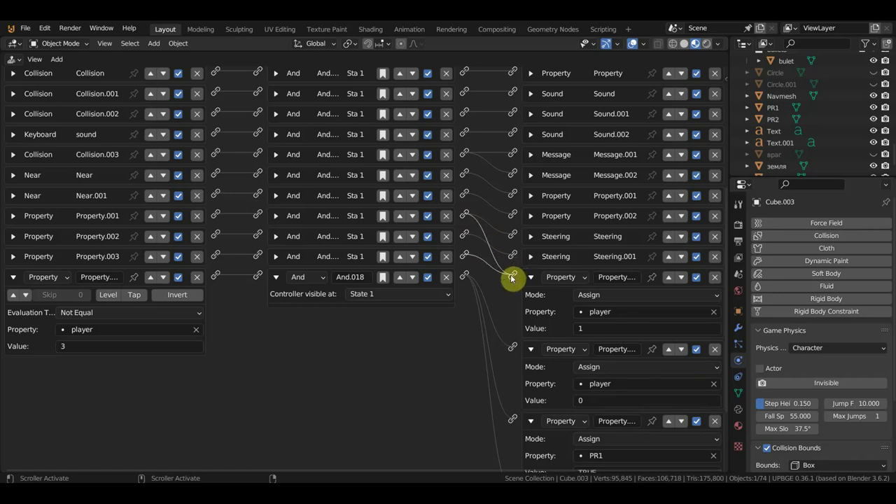
left_click_drag(512, 278, 457, 225)
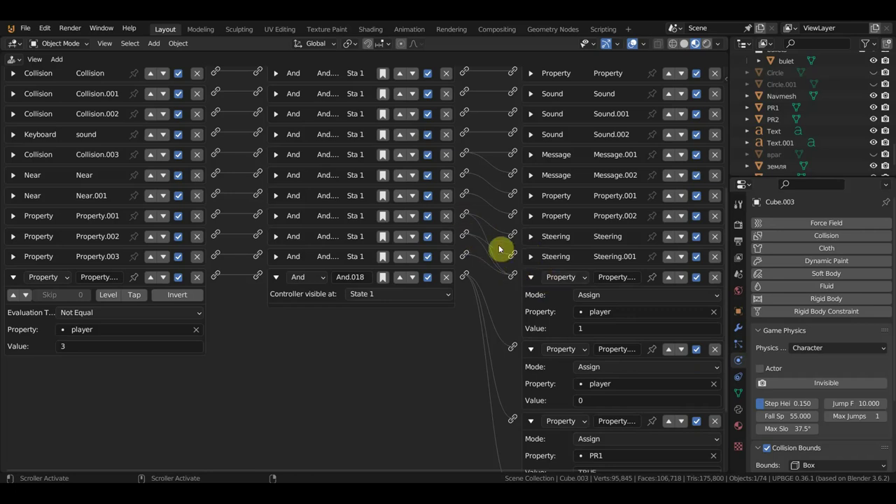
middle_click_drag(498, 360, 325, 214, "ctrl")
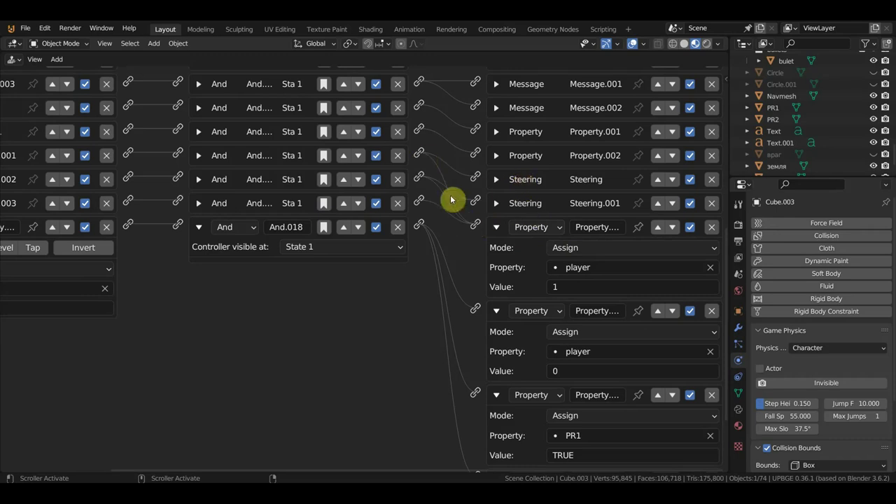
scroll(369, 296, "up", 2)
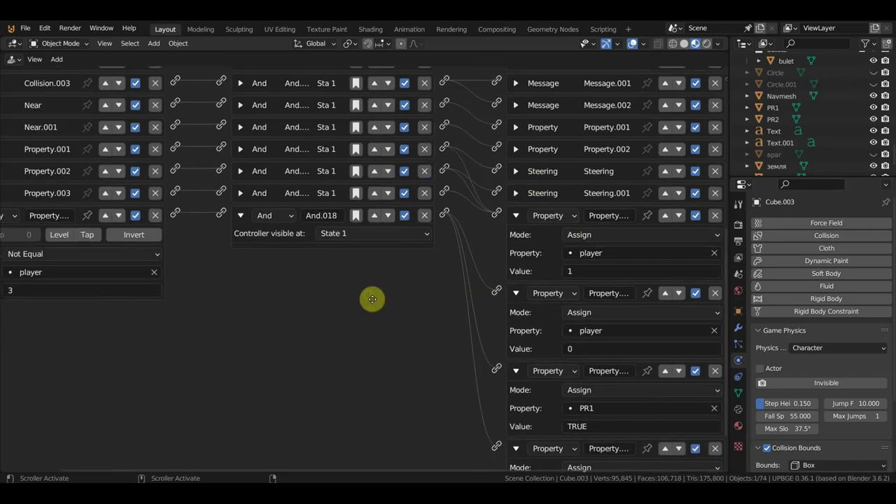
scroll(440, 360, "left", 3, "ctrl")
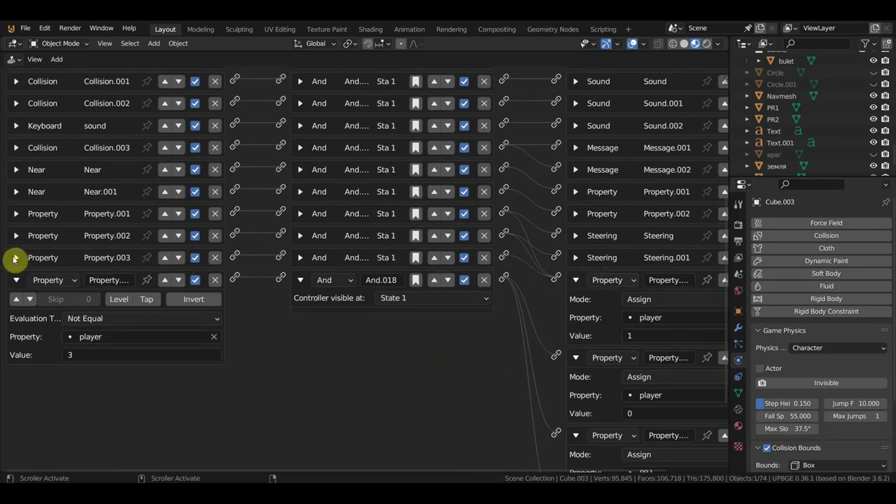
left_click(16, 258)
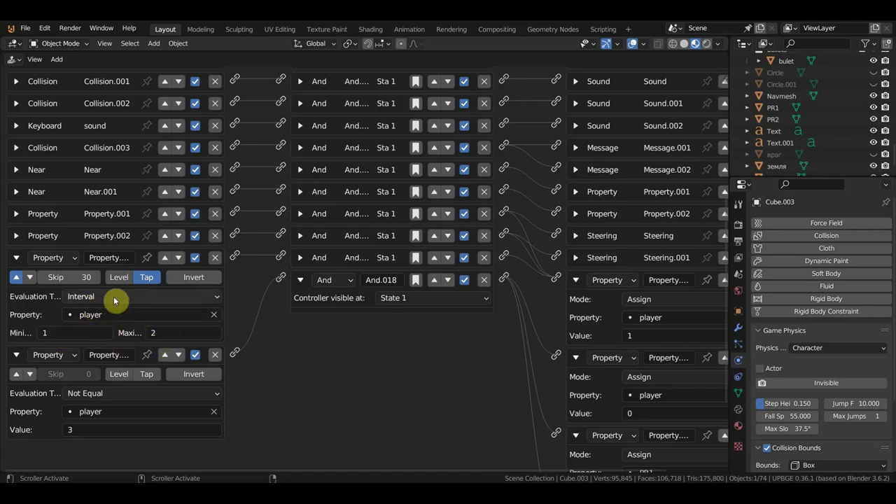
left_click(15, 258)
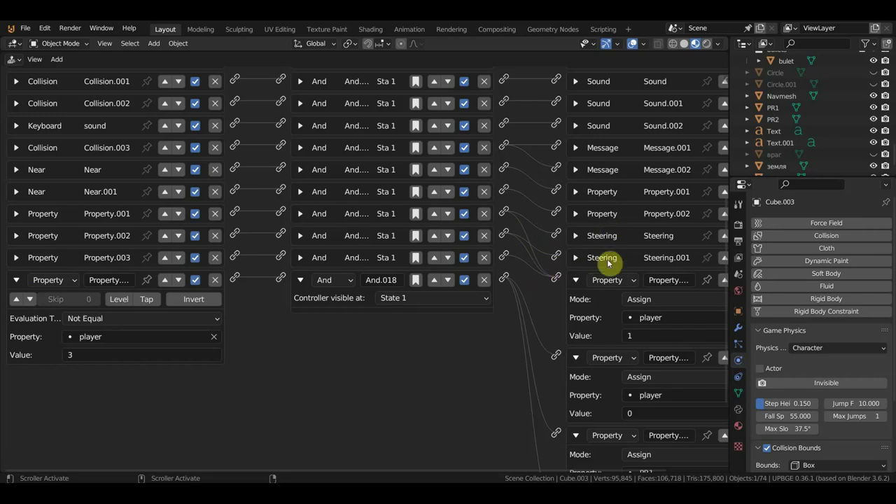
scroll(342, 401, "down", 1)
scroll(372, 410, "down", 3, "shift")
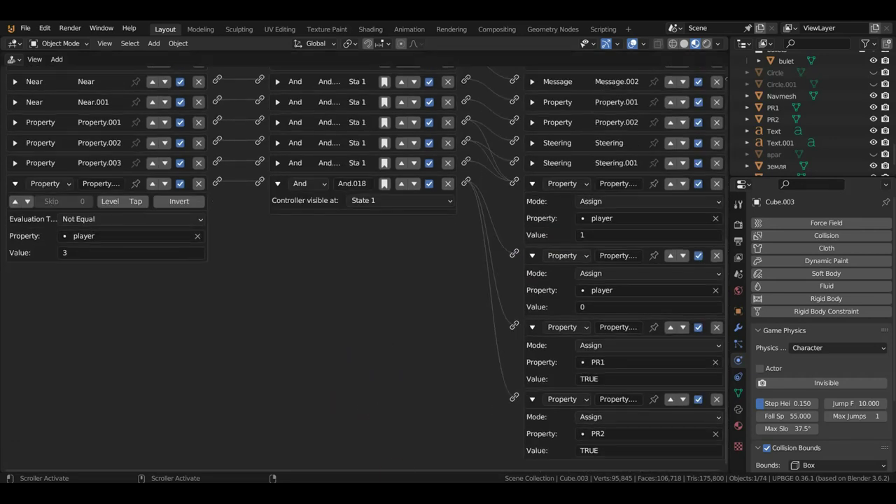
scroll(440, 286, "down", 2)
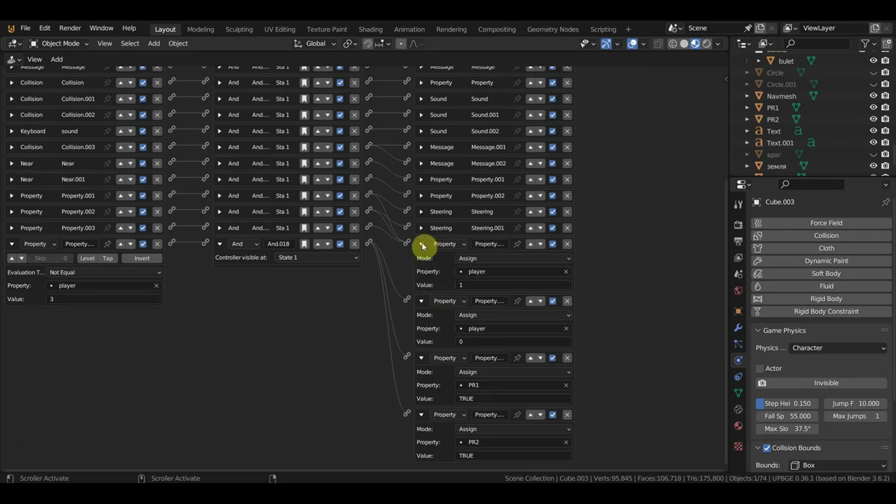
Collapse the player 0, PR1 TRUE and PR2 TRUE Property actuators.
left_click(422, 302)
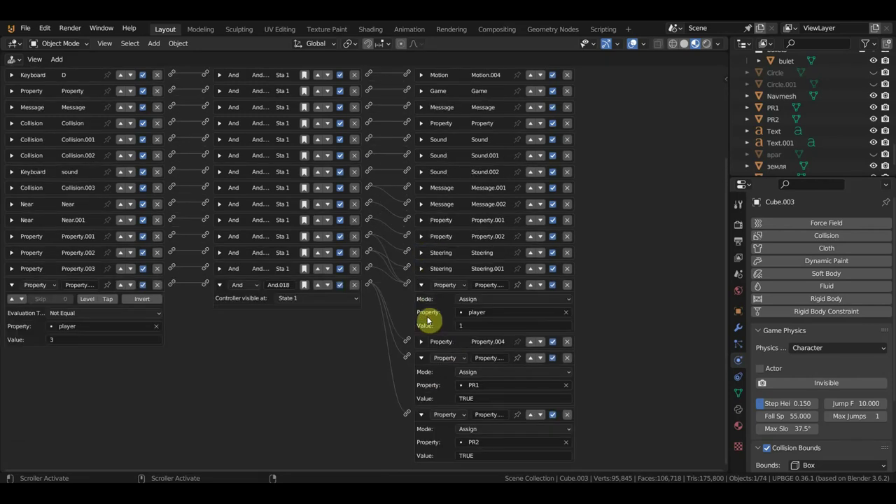
left_click(421, 358)
left_click(423, 421)
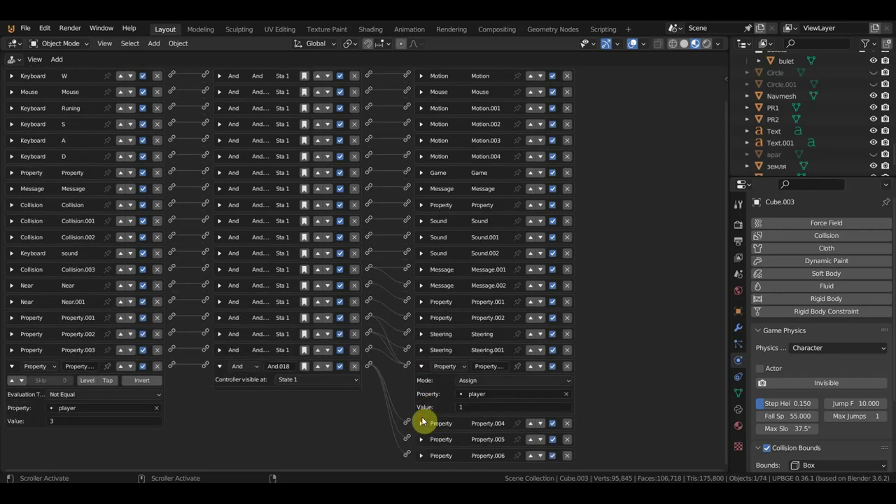
scroll(602, 112, "up", 3)
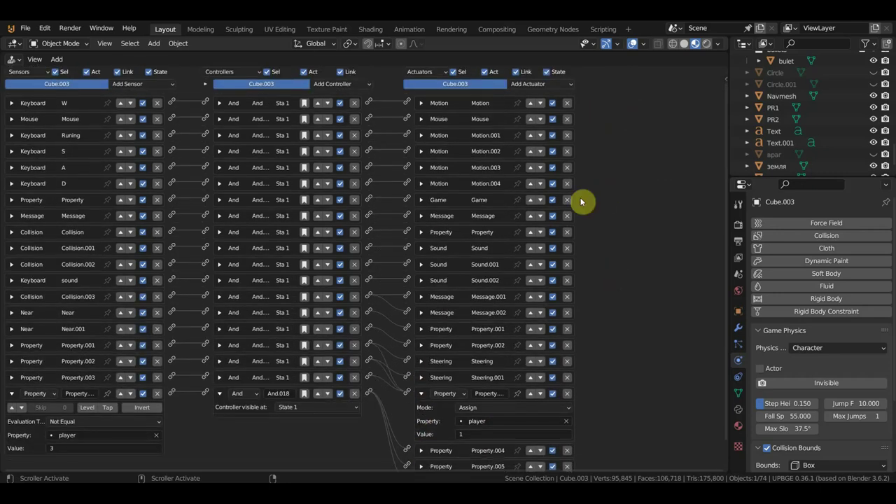
Add two Visibility actuators to Cube.003.
left_click(531, 83)
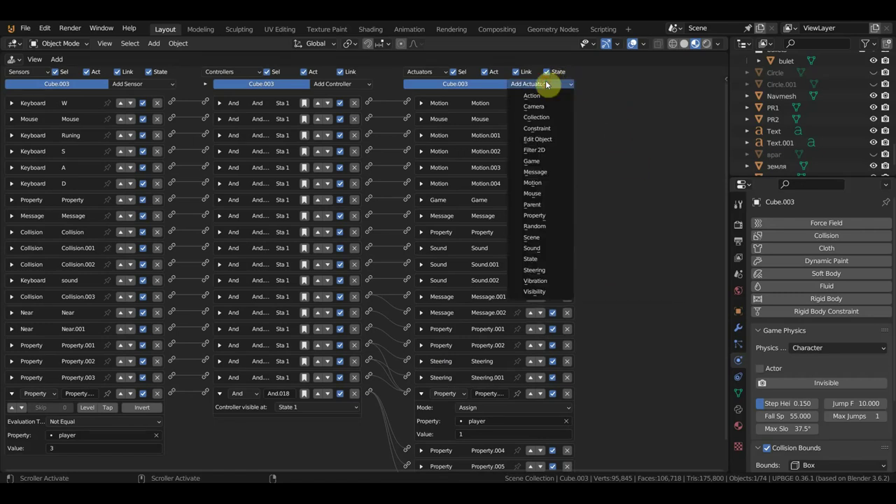
left_click(555, 295)
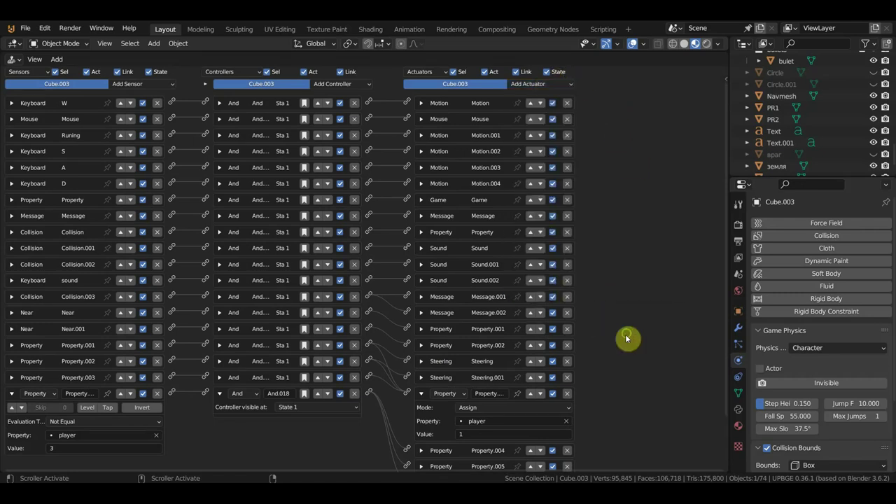
scroll(626, 336, "down", 3)
scroll(586, 94, "up", 3)
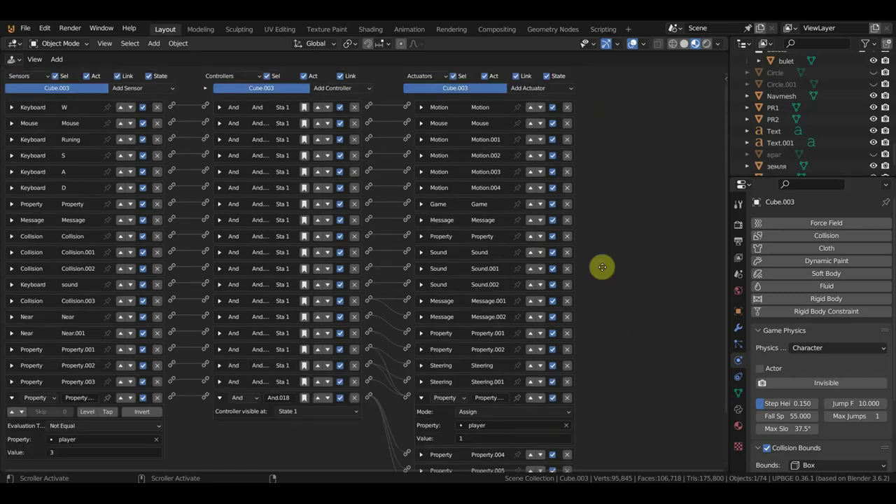
left_click(549, 89)
left_click(549, 295)
scroll(635, 350, "down", 3)
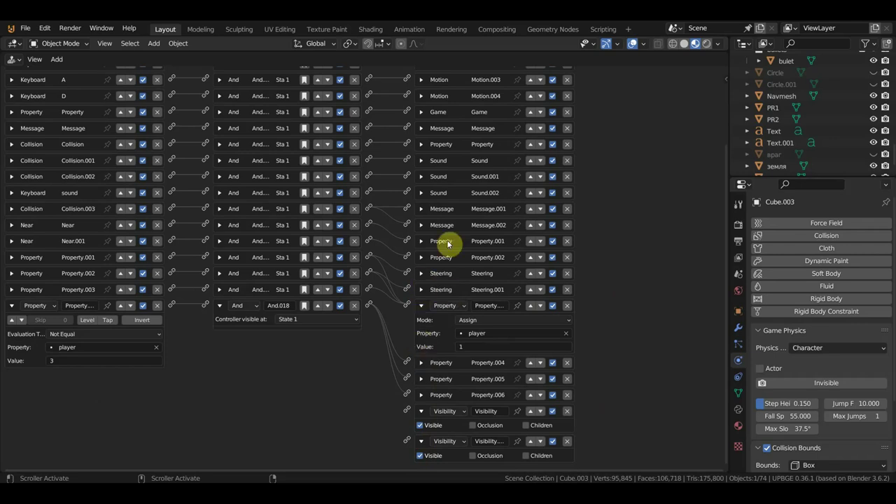
Briefly expand and refold the Steering and Steering.001 actuators to check their settings.
left_click(421, 273)
left_click(421, 274)
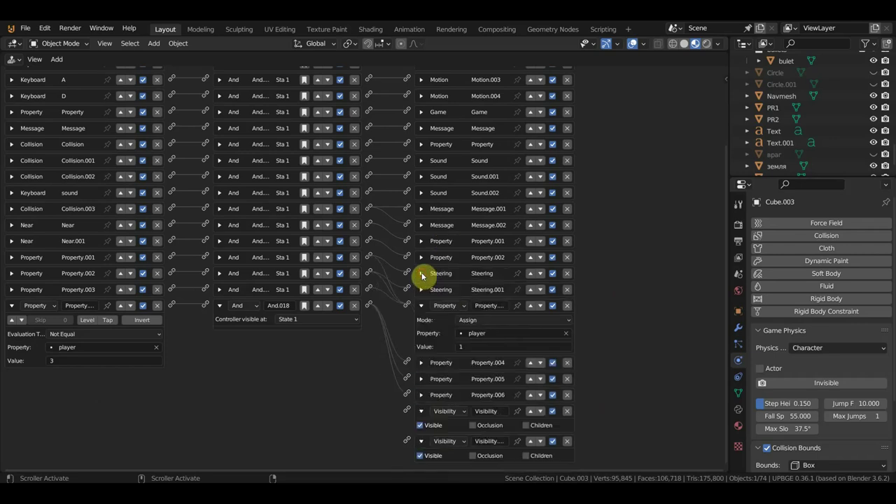
left_click(421, 290)
left_click(420, 290)
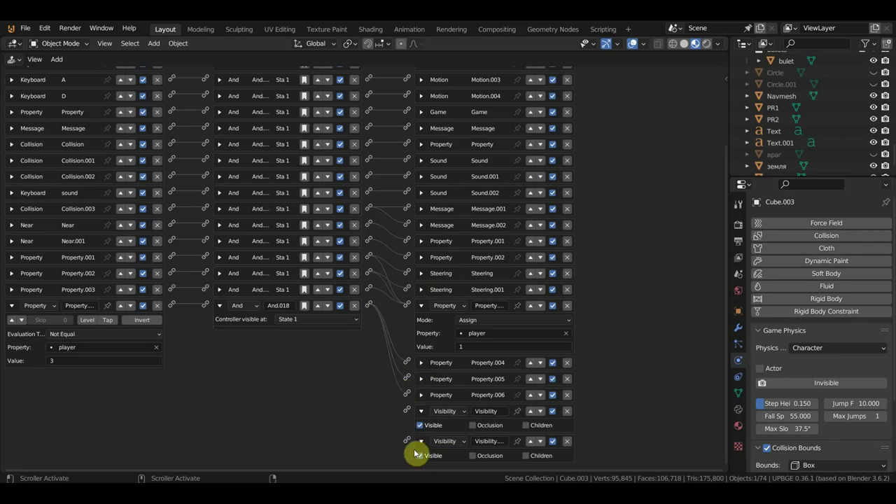
Wire the Property actuator and both Visibility actuators to the And.018 controller.
mouse_move(407, 306)
left_mouse_down()
mouse_move(376, 259)
mouse_move(390, 422)
mouse_move(408, 415)
mouse_move(370, 271)
left_mouse_up()
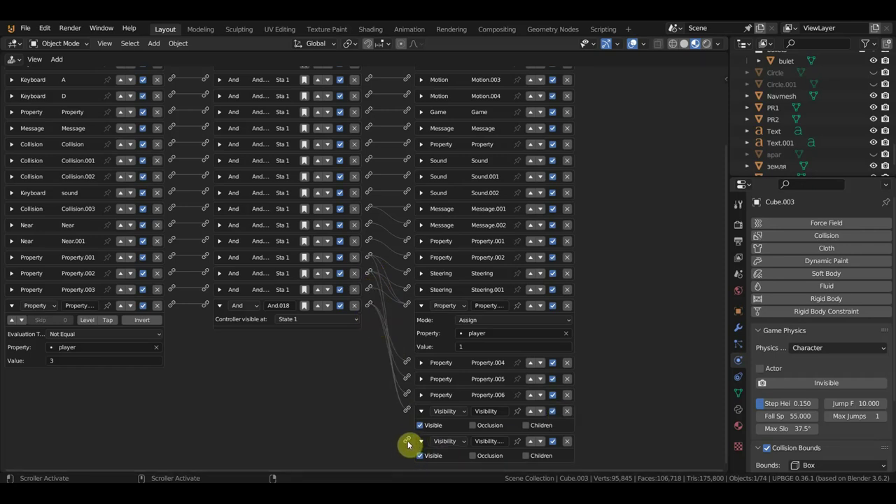
left_click_drag(402, 439, 371, 306)
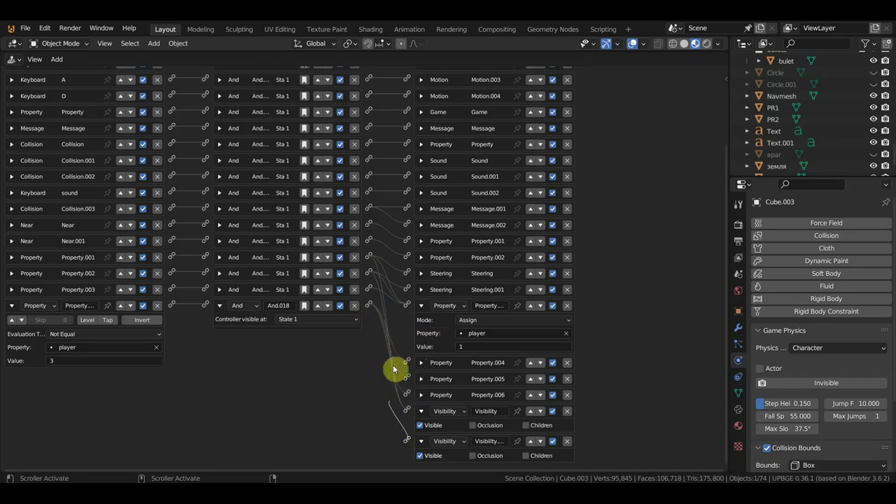
mouse_move(397, 380)
left_mouse_down()
mouse_move(369, 311)
mouse_move(418, 376)
mouse_move(410, 379)
mouse_move(418, 364)
left_mouse_up()
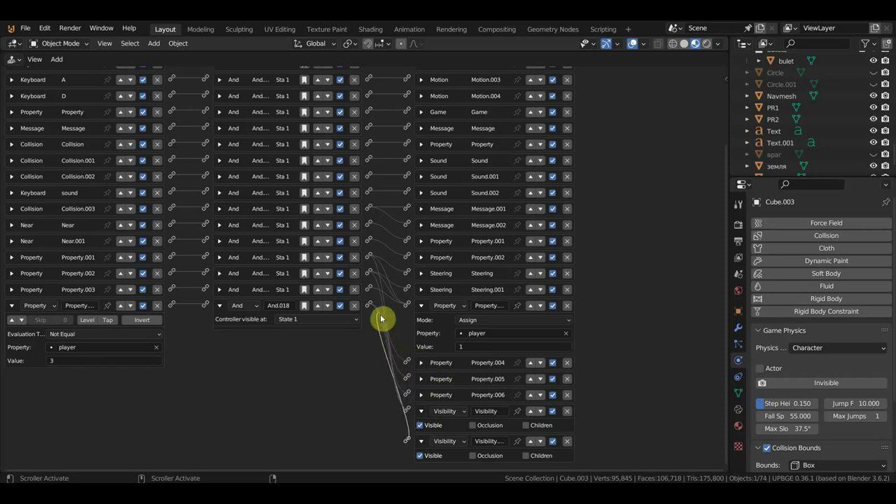
left_click_drag(381, 319, 370, 306)
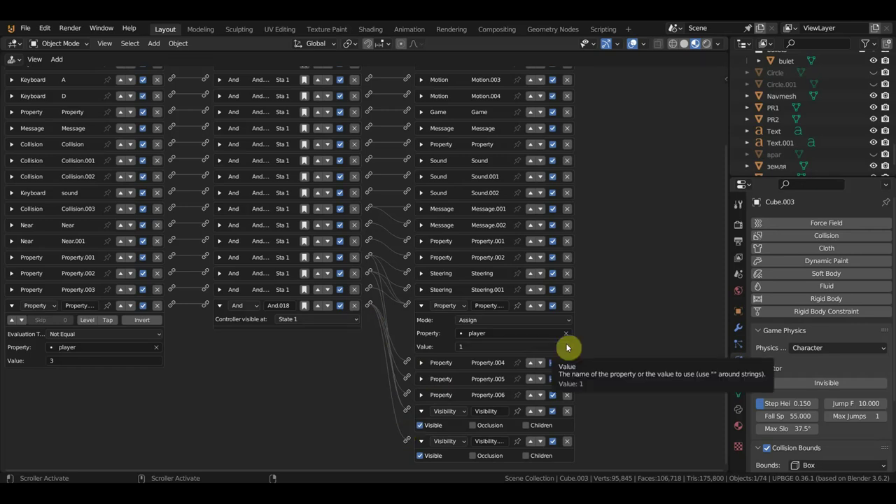
Fold the Property actuator, Property sensor and And.018 controller, and enable Visible on the first Visibility actuator.
left_click(422, 308)
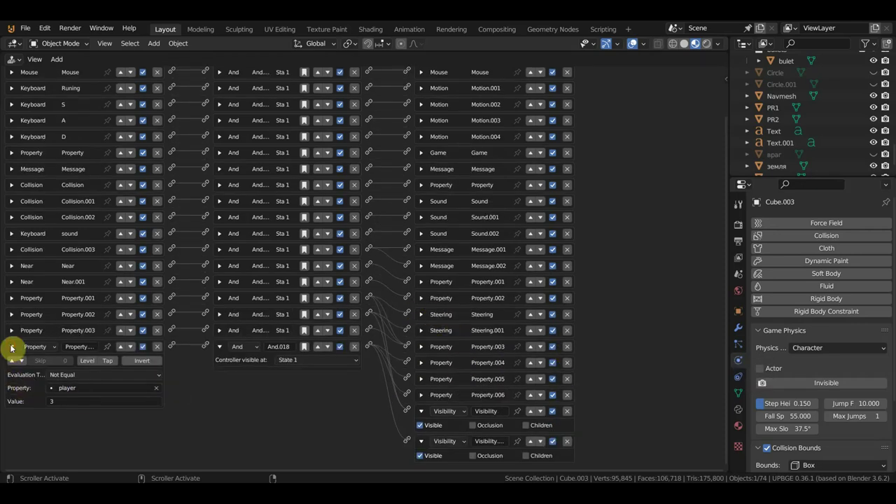
left_click(12, 348)
left_click(219, 347)
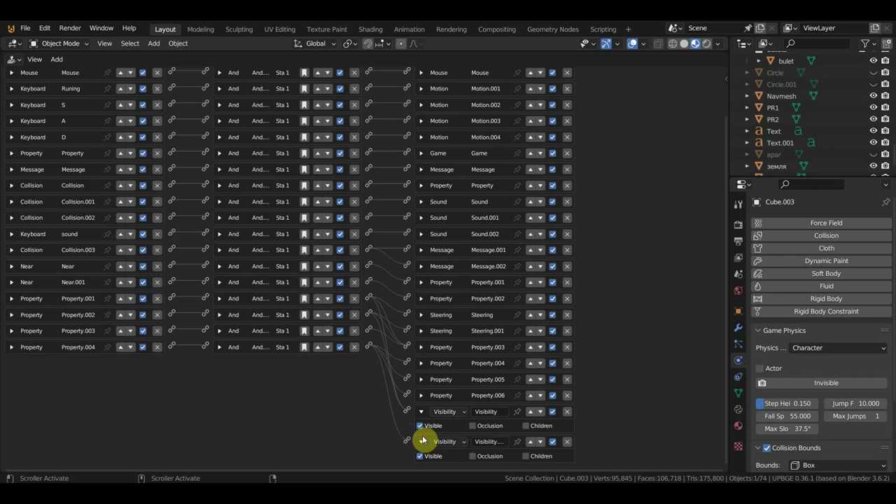
scroll(645, 432, "up", 1, "ctrl")
scroll(441, 448, "down", 3)
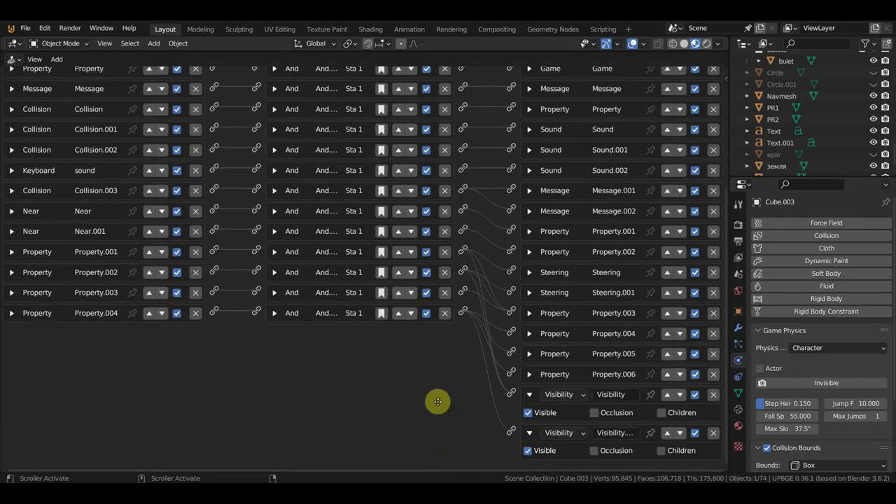
left_click(530, 416)
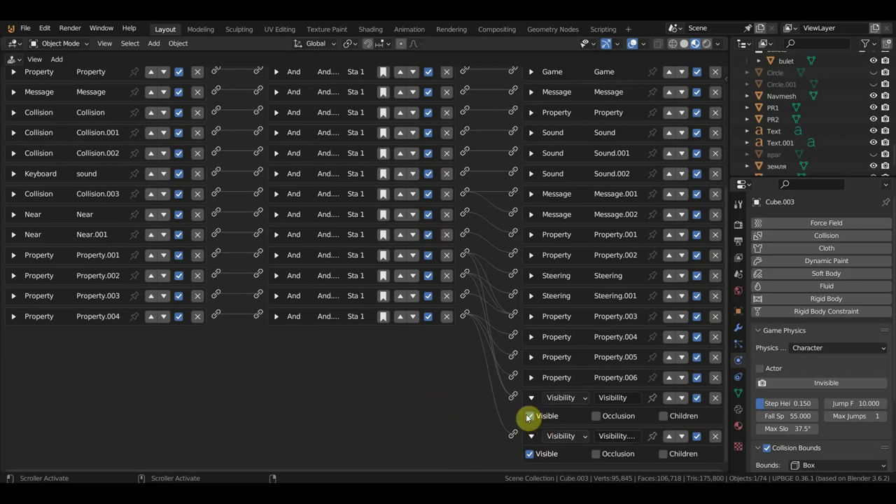
scroll(477, 423, "down", 1, "ctrl")
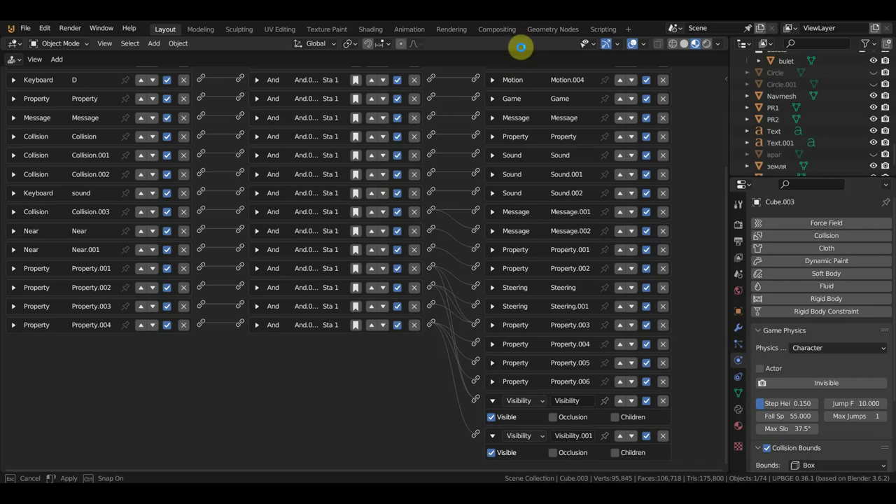
Enlarge the 3D view above the logic editor and orbit around the cowboy.
left_click_drag(521, 47, 523, 58)
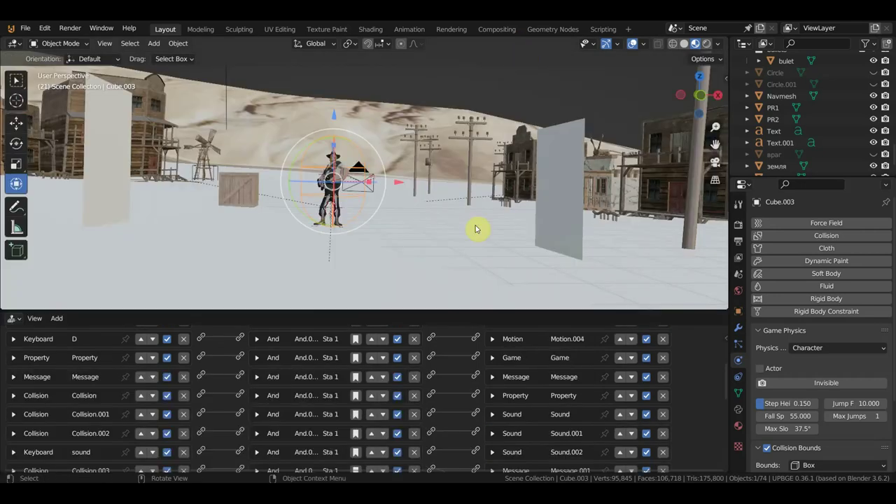
left_click_drag(446, 333, 466, 411)
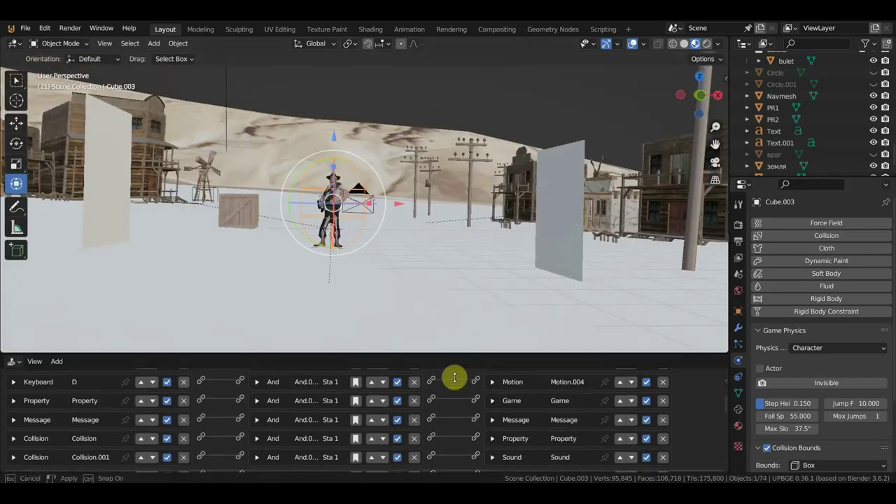
middle_click_drag(522, 266, 471, 259)
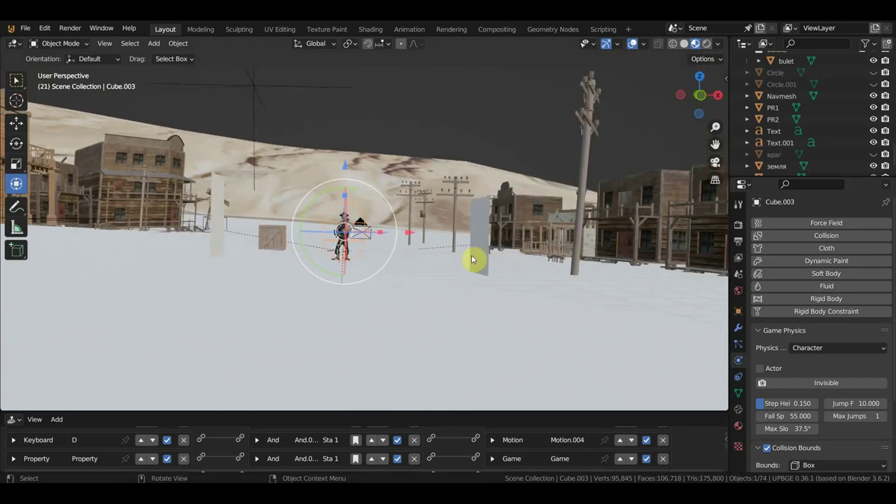
Play-test the game from the camera view, stop it, and select plane PR1.
key("KP_0")
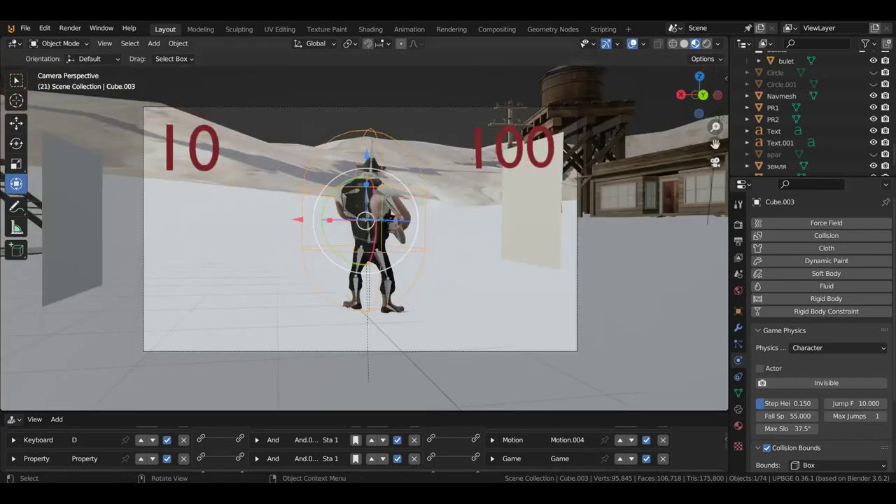
key("p")
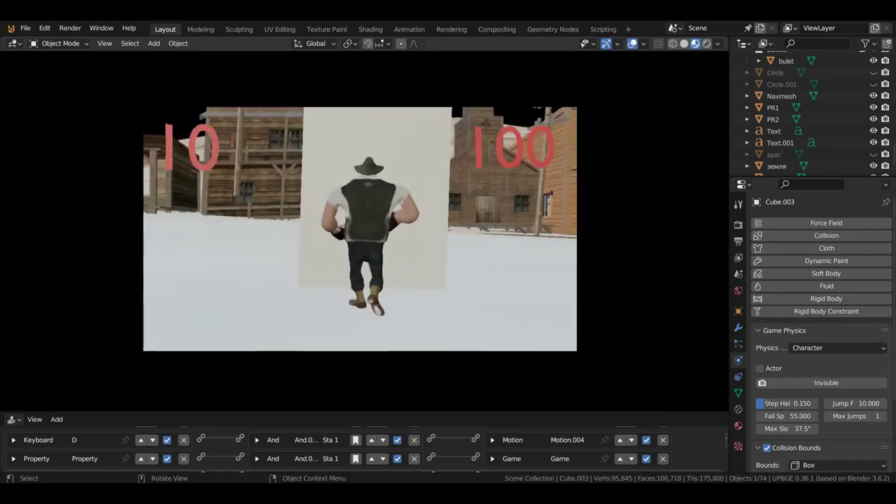
left_click(365, 240)
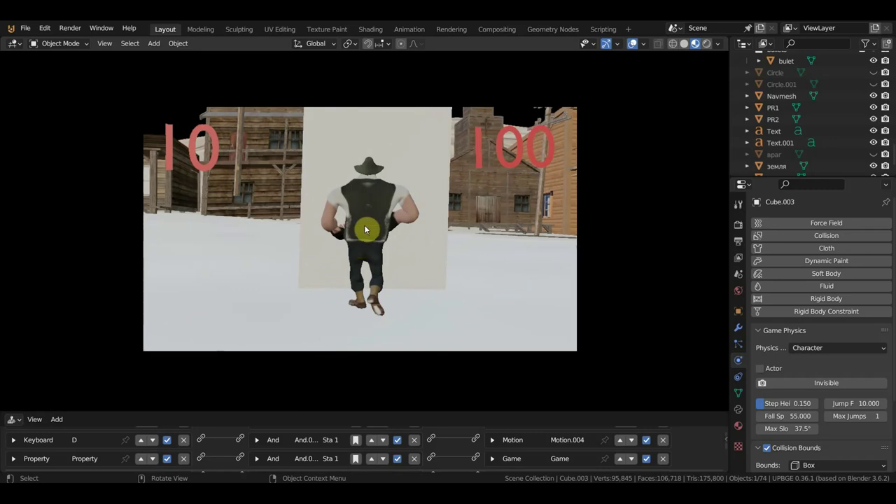
key("Escape")
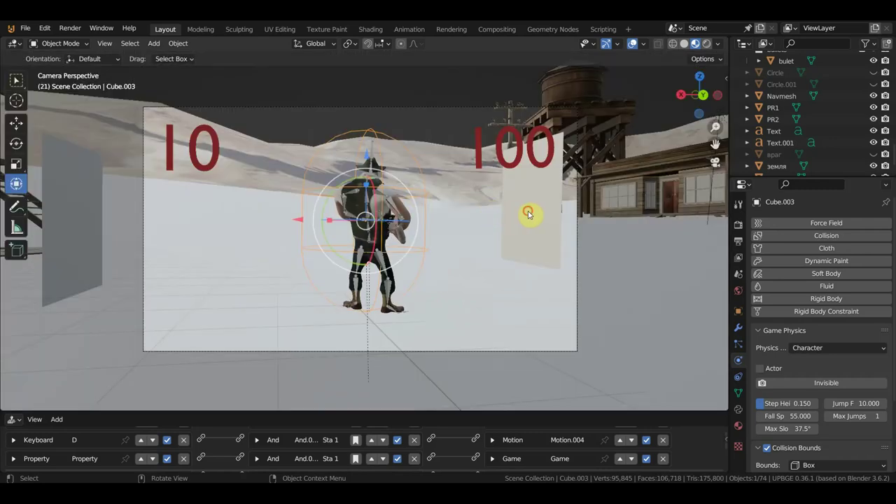
left_click(528, 214)
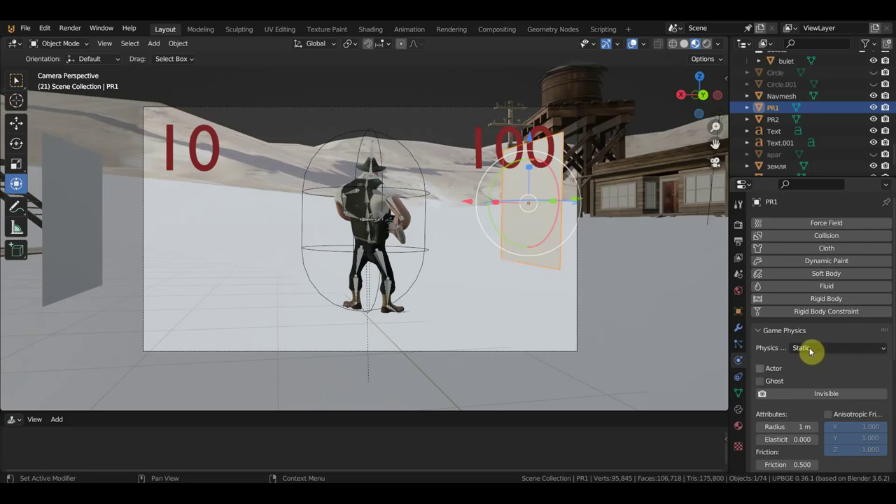
Enable Actor physics on PR1, then select the cowboy Cube.003.
left_click(761, 368)
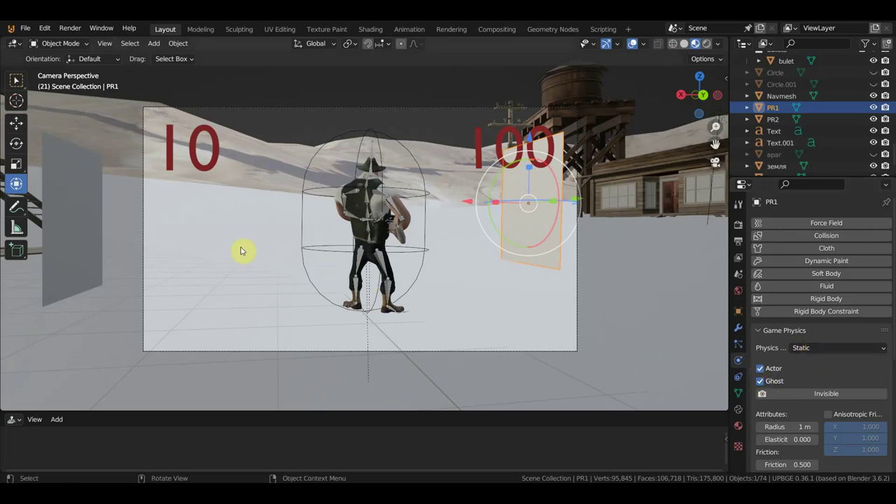
left_click(77, 237)
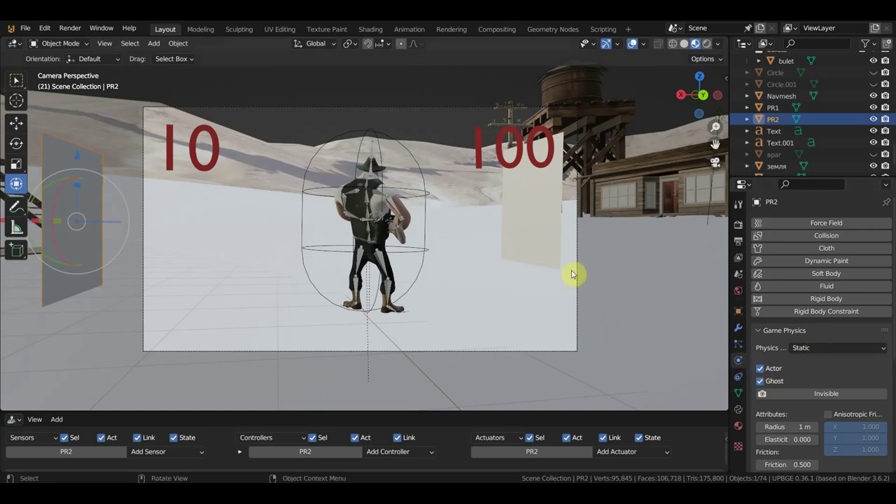
left_click(423, 195)
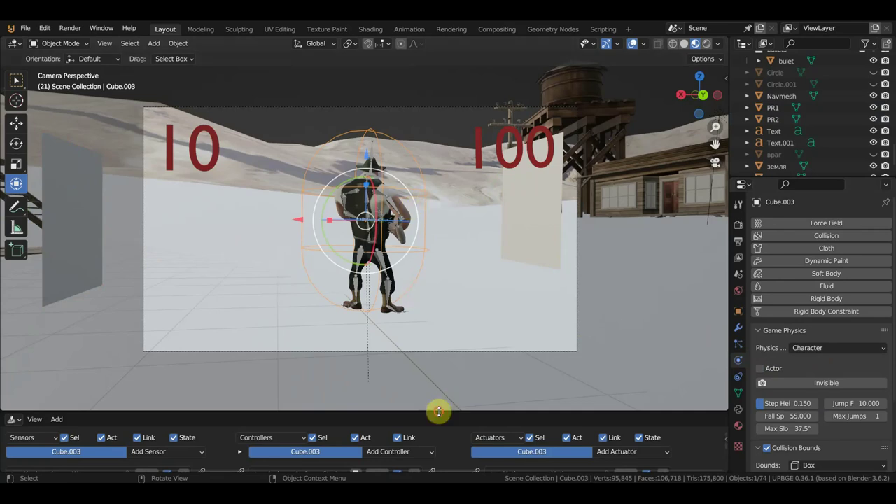
Switch Cube.003's PR1 and PR2 game properties from Float to Boolean.
left_click_drag(438, 412, 440, 189)
left_click_drag(727, 214, 592, 217)
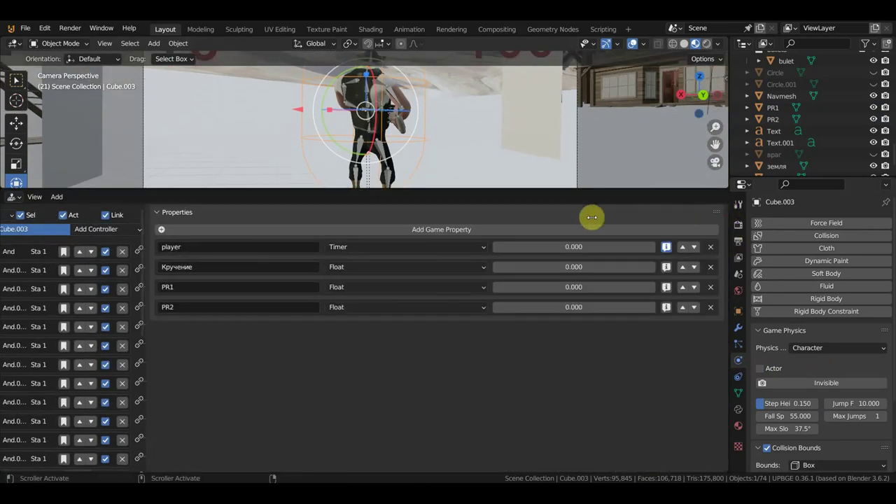
left_click(344, 287)
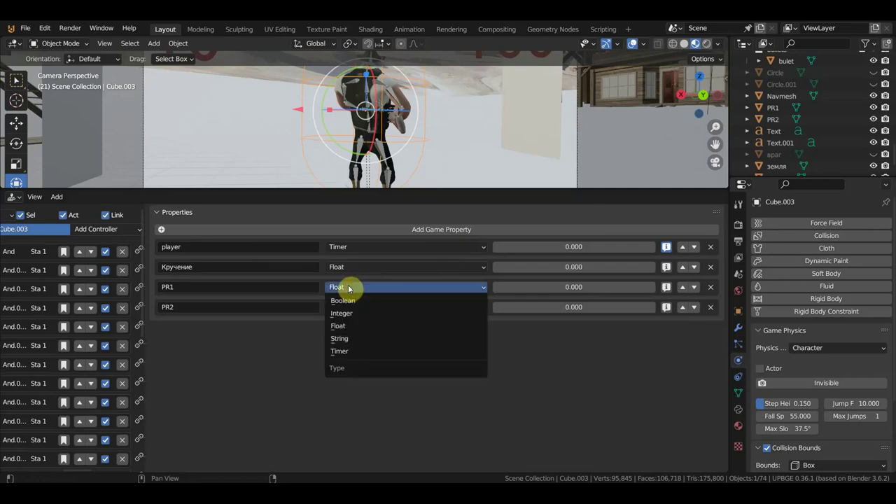
left_click(361, 303)
left_click(372, 307)
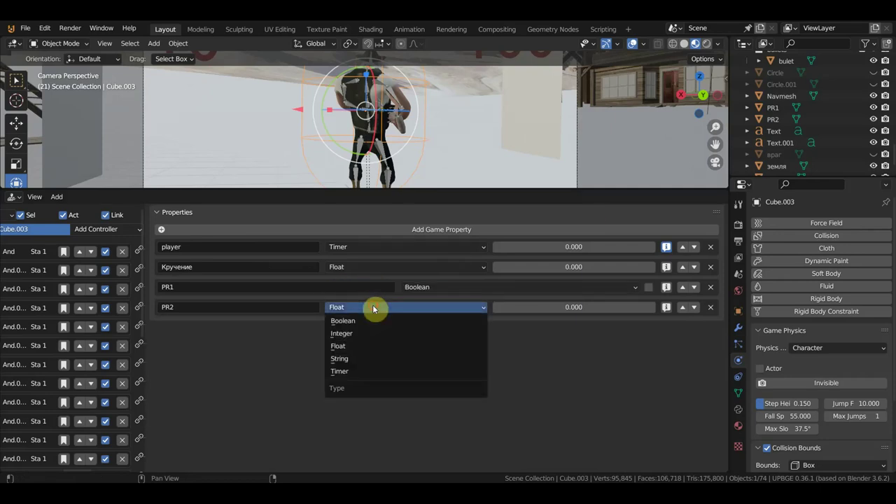
left_click(371, 320)
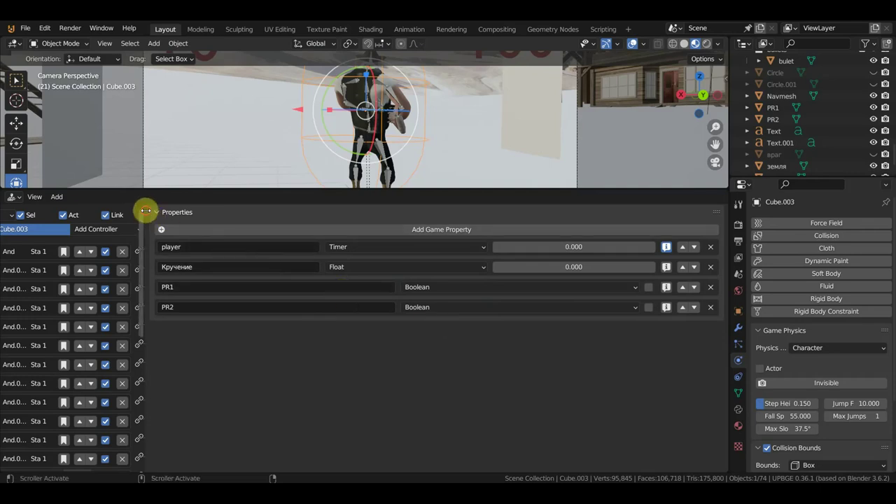
left_click_drag(148, 212, 710, 234)
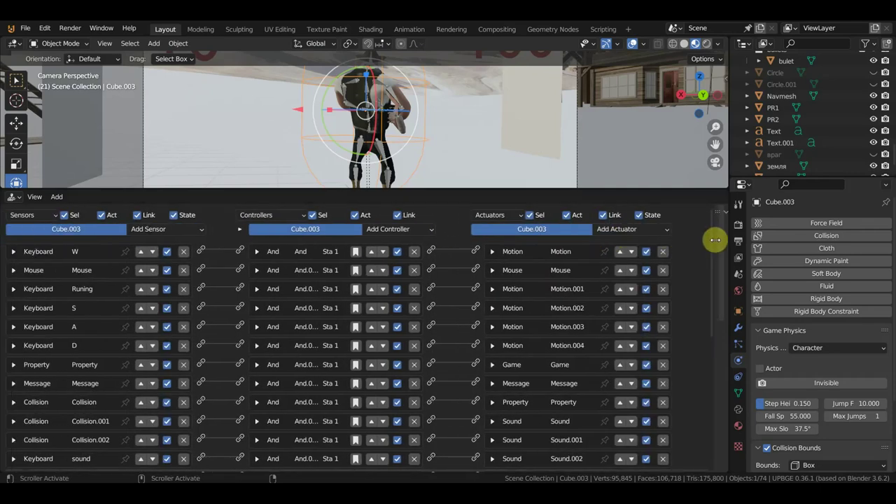
On plane PR1, try Integer and String for its property type, then restore Float.
left_click(524, 125)
left_click_drag(724, 214, 607, 216)
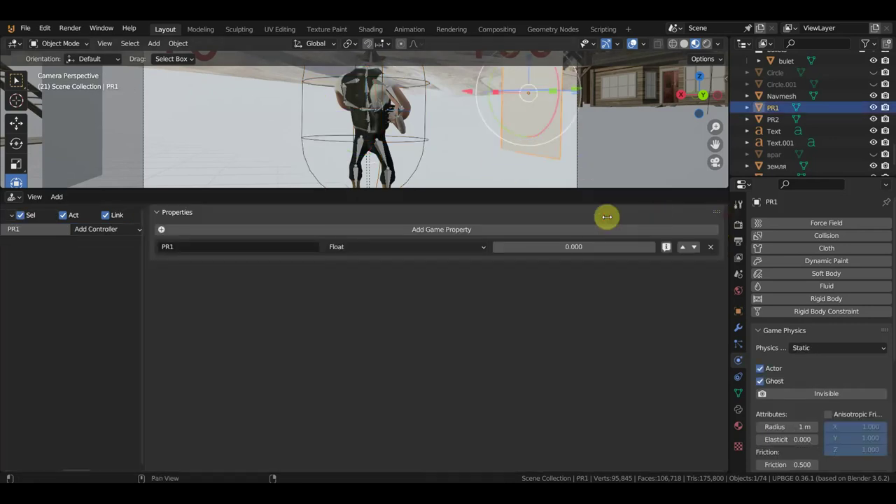
left_click(360, 247)
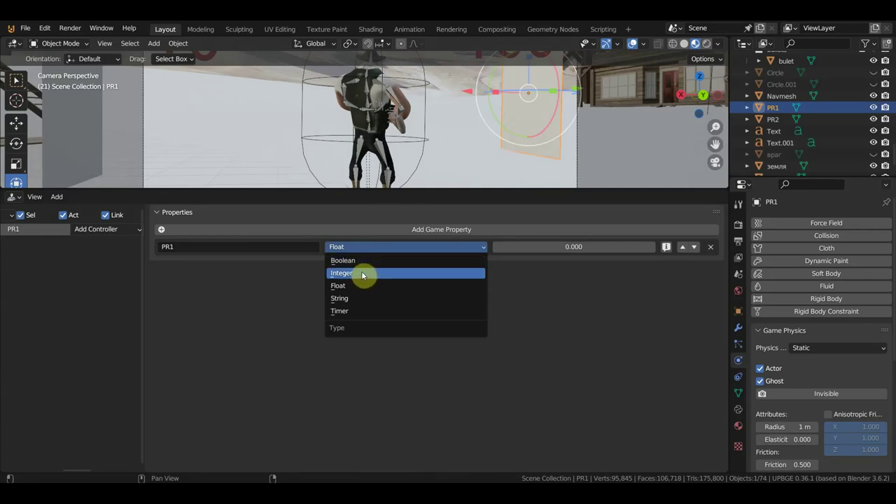
left_click(365, 278)
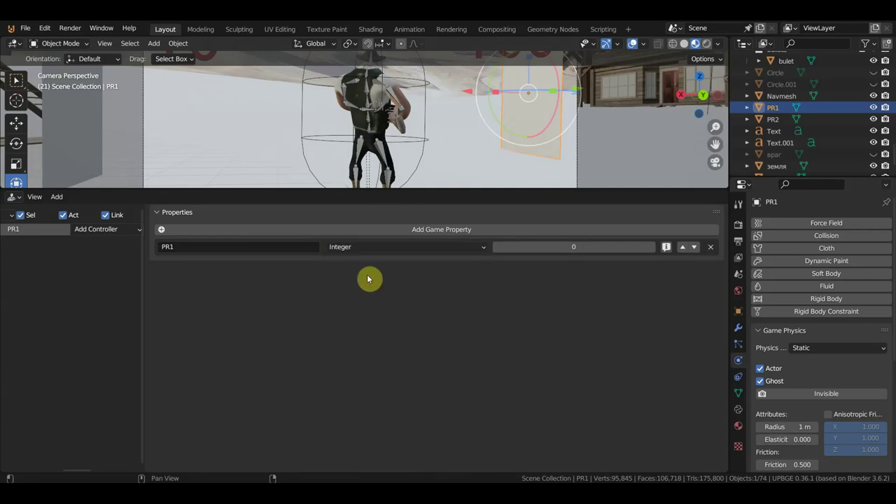
left_click(397, 246)
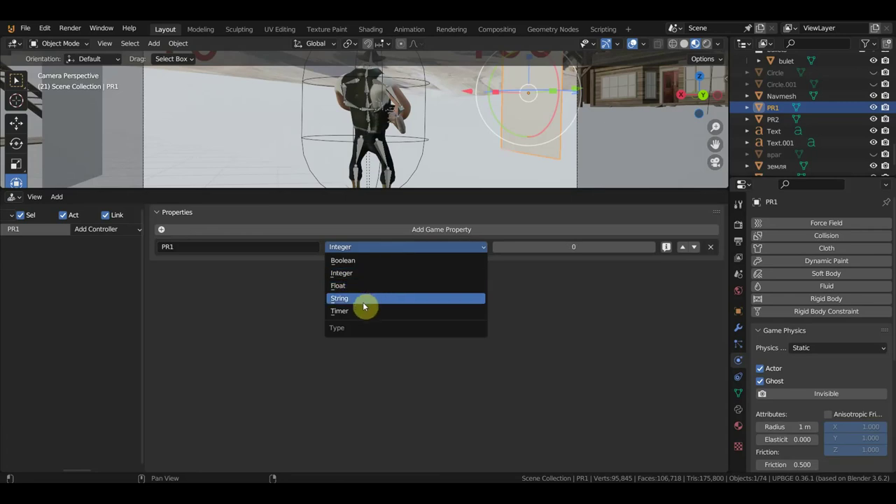
left_click(364, 305)
left_click(385, 246)
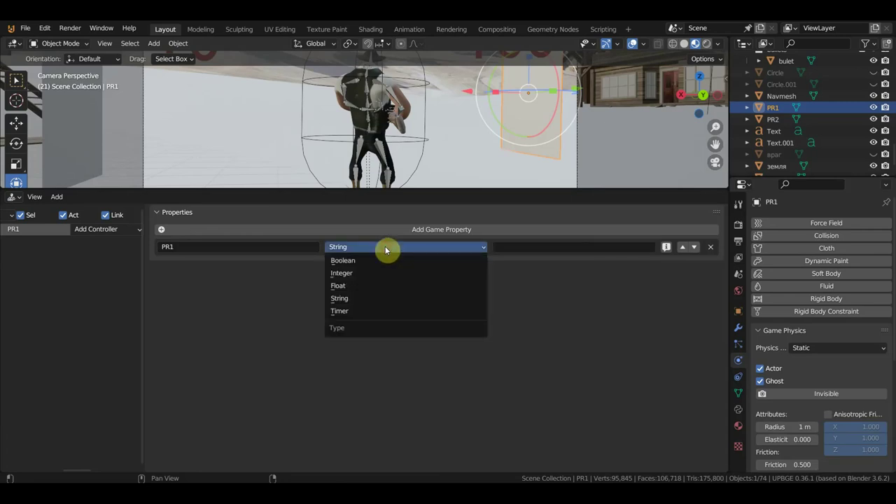
left_click(370, 285)
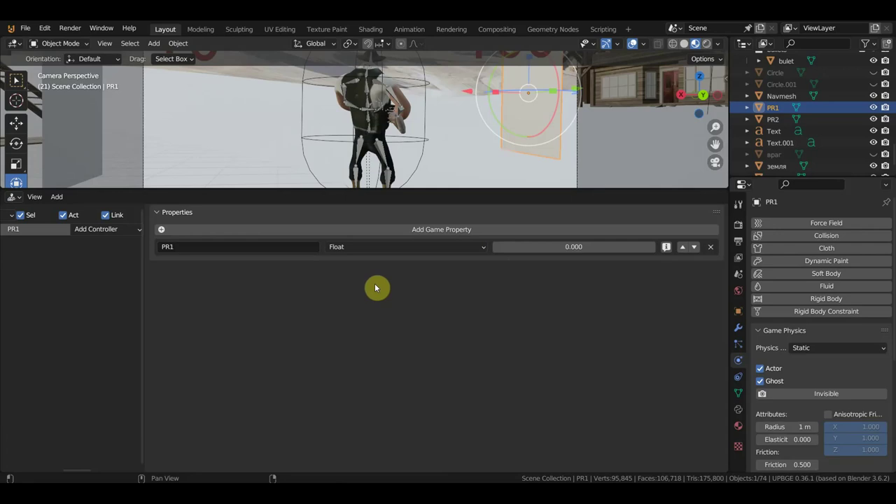
Select plane PR2 and enlarge the 3D view above the logic editor.
left_click(76, 135)
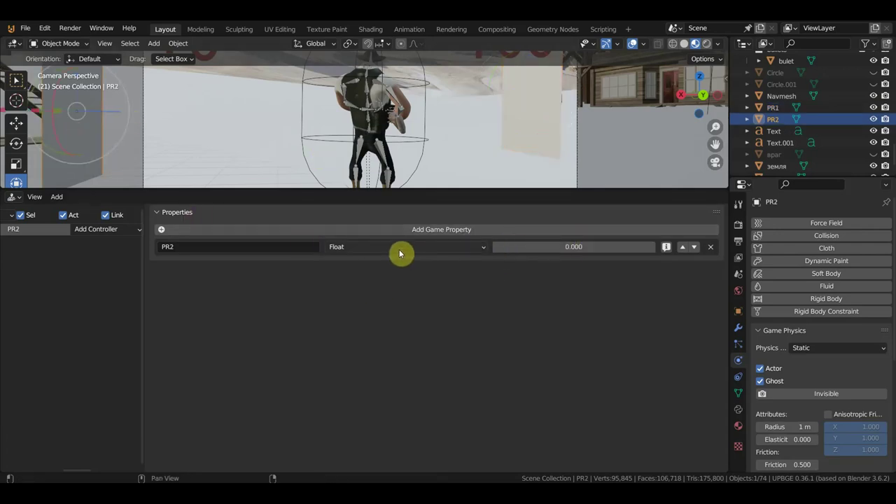
left_click(541, 113)
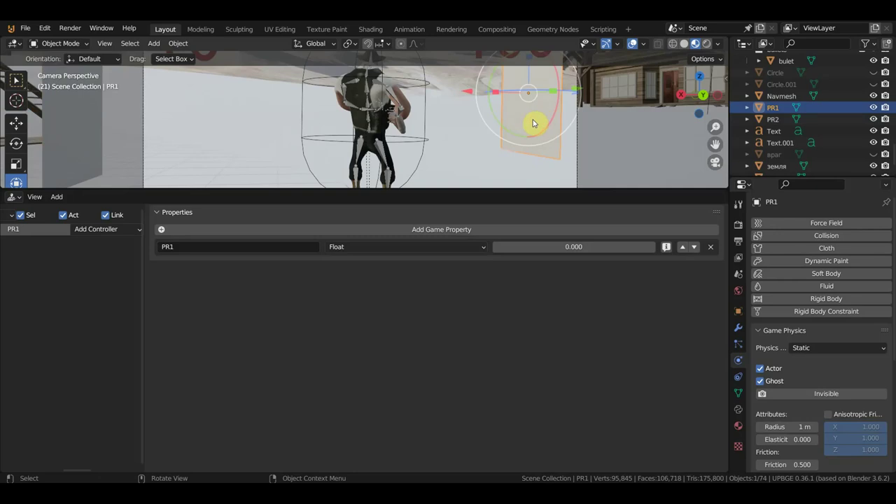
left_click(80, 138)
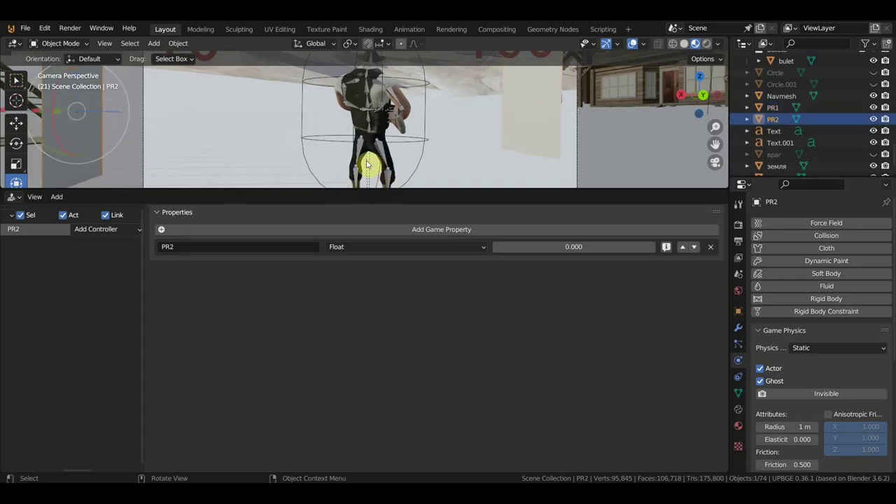
left_click_drag(362, 188, 387, 327)
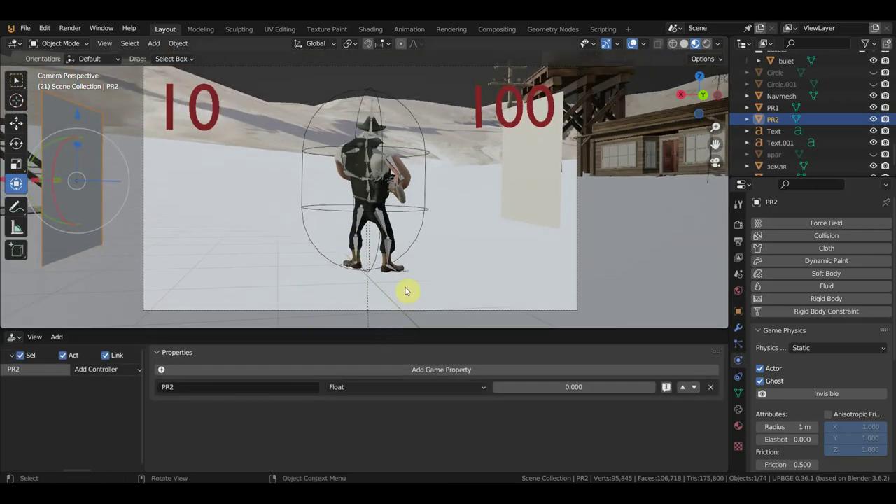
Play-test the cowboy game through the scene camera, stop it, and orbit the view away.
mouse_move(445, 250)
middle_mouse_down()
mouse_move(360, 231)
mouse_move(442, 242)
mouse_move(406, 234)
middle_mouse_up()
scroll(371, 232, "down", 3)
scroll(408, 234, "up", 3)
key("KP_0")
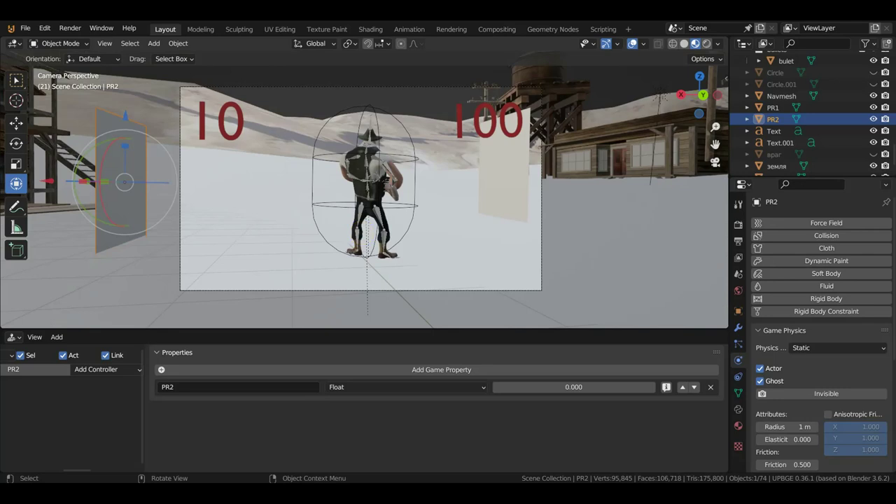
key("p")
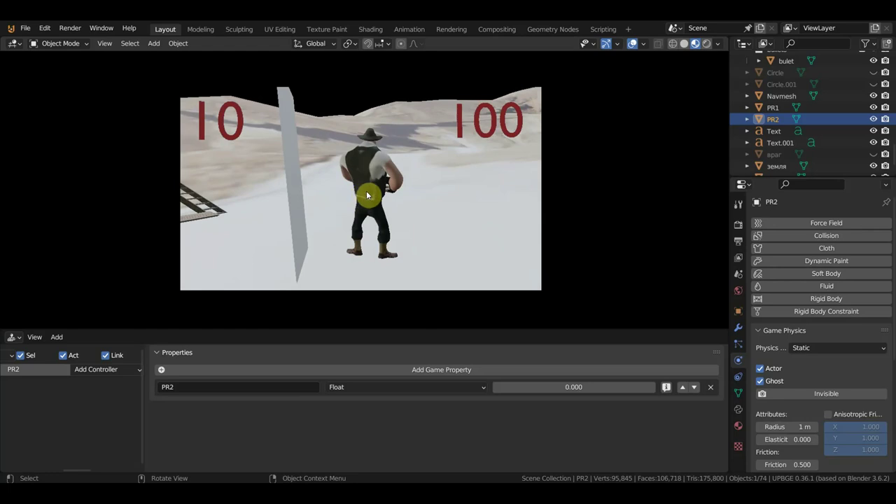
key("Escape")
mouse_move(444, 190)
middle_mouse_down()
mouse_move(306, 202)
mouse_move(254, 196)
mouse_move(300, 194)
mouse_move(284, 194)
middle_mouse_up()
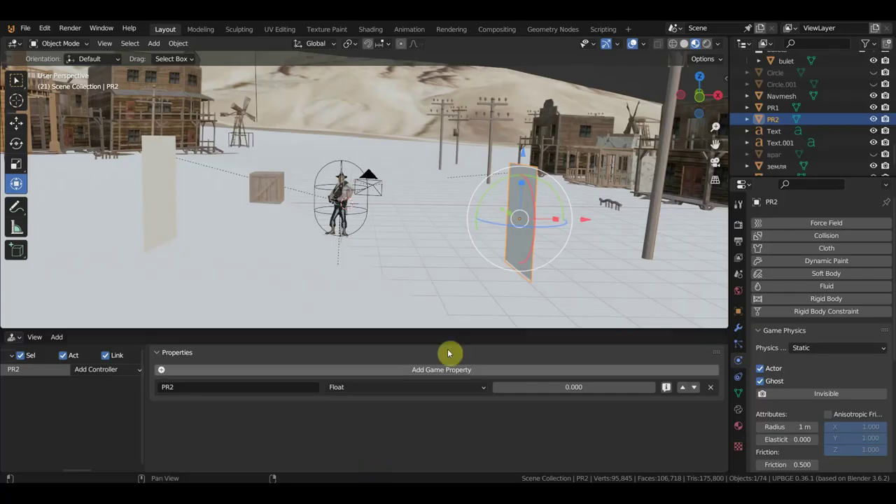
Set property PR2 on plane PR2 and PR1 on plane PR1 to String, then view through the camera.
left_click(384, 389)
left_click(365, 439)
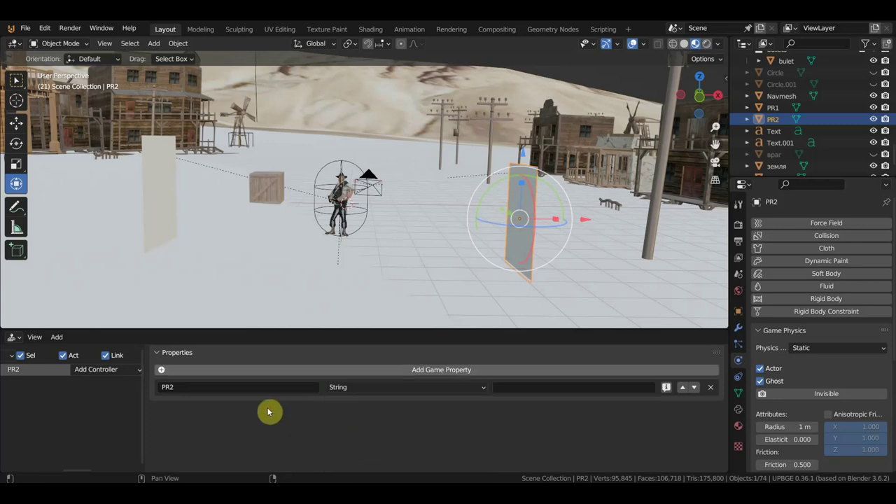
left_click(160, 195)
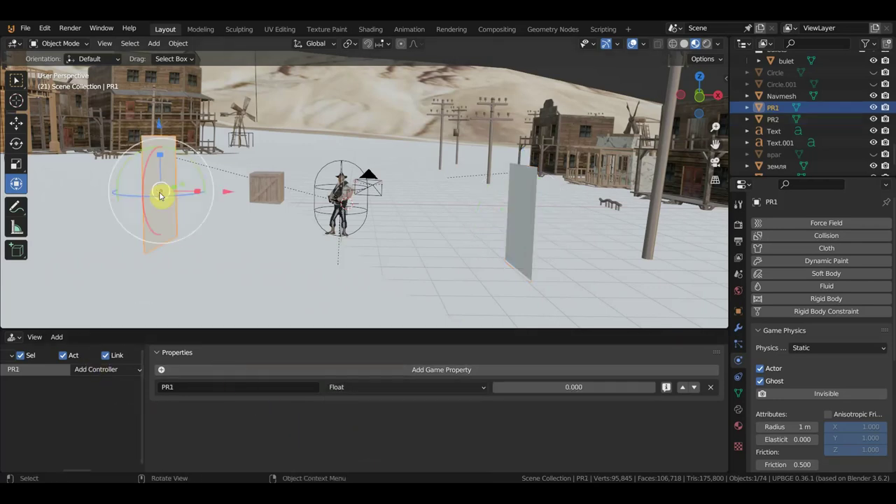
left_click(358, 393)
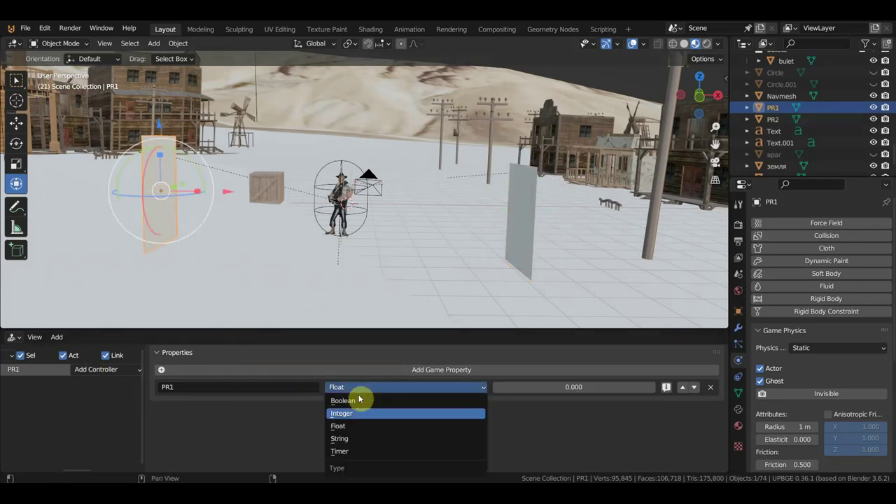
left_click(366, 439)
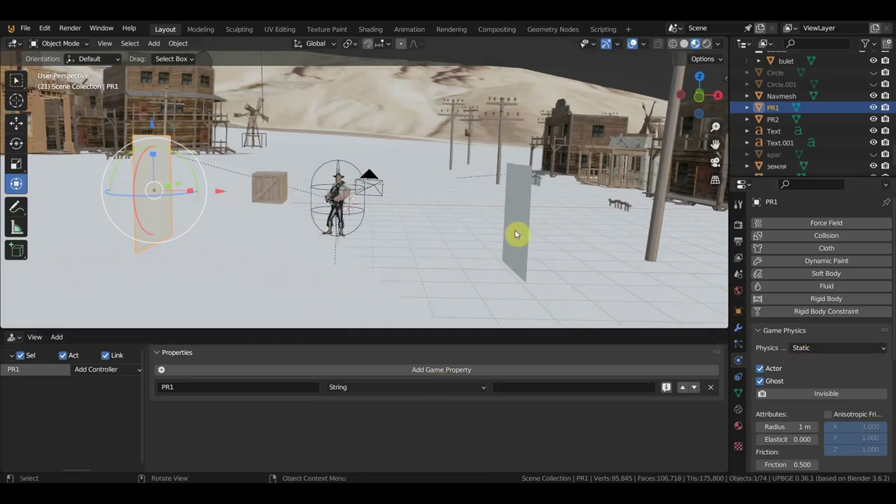
key("KP_0")
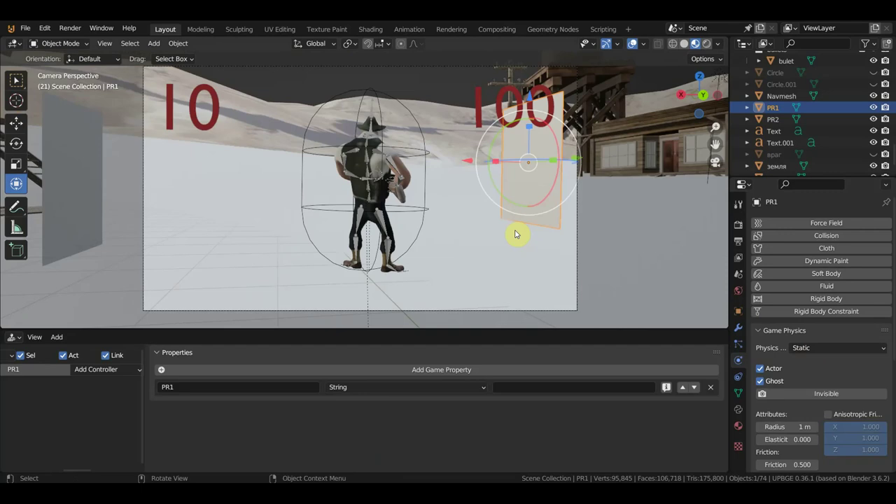
Run the game to test the walls, stop it, and select the Camera.
key("p")
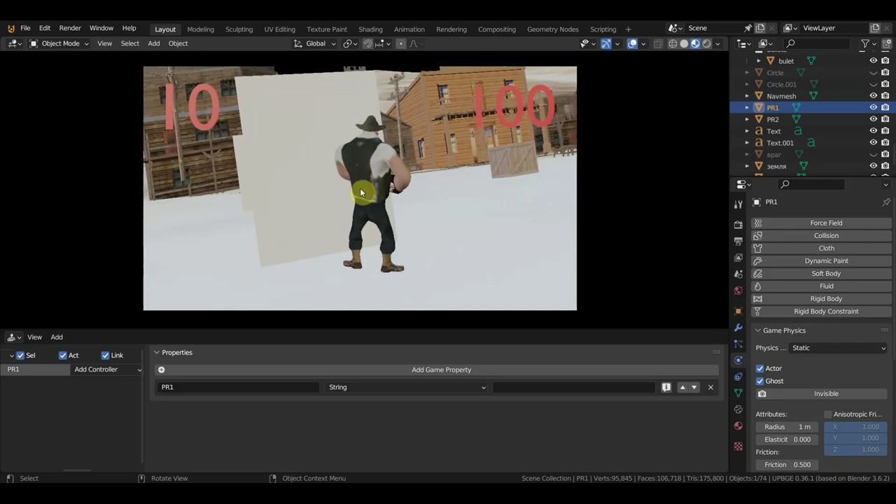
key("Escape")
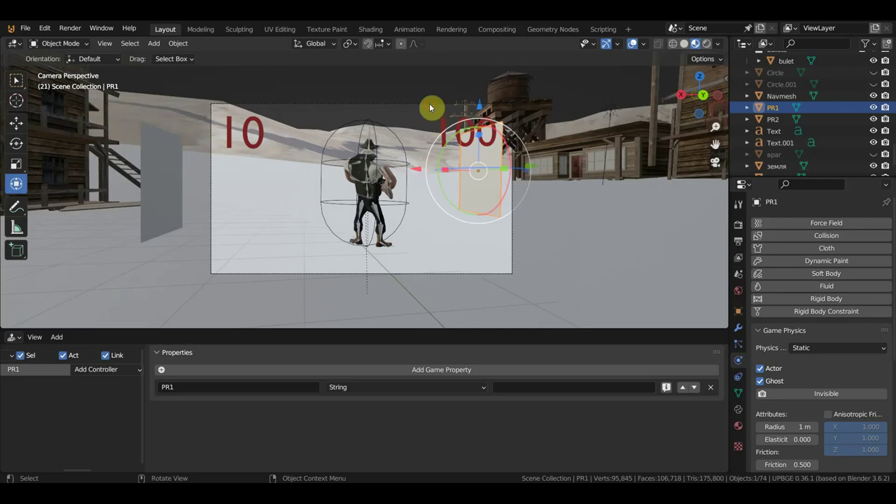
left_click(430, 104)
Add a game property to the Camera, name it 12, and make it Boolean.
left_click(357, 371)
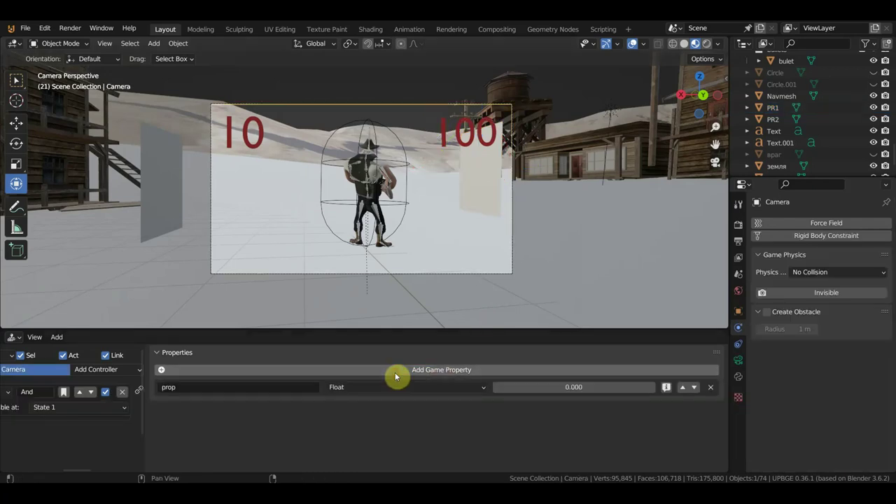
left_click(246, 391)
type("12")
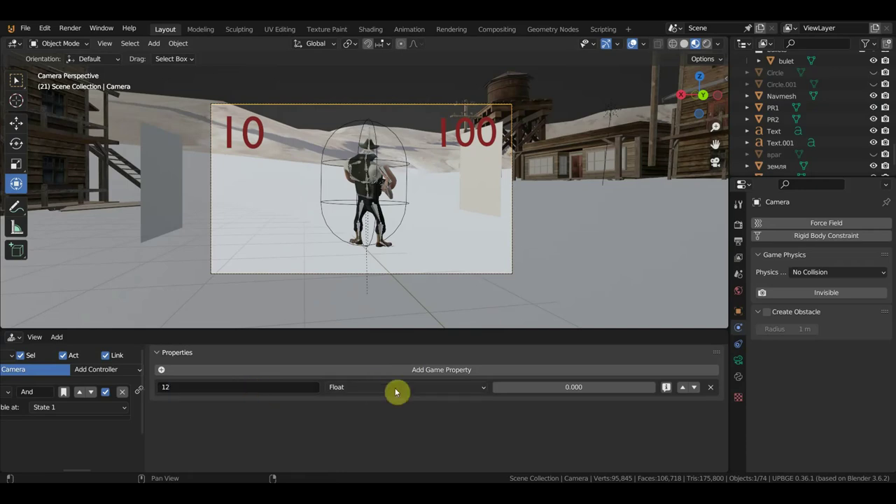
left_click(396, 392)
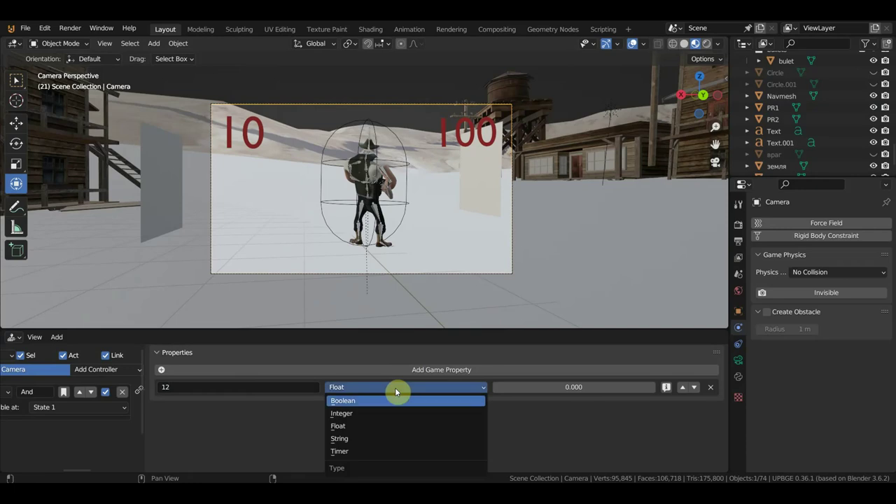
left_click(397, 397)
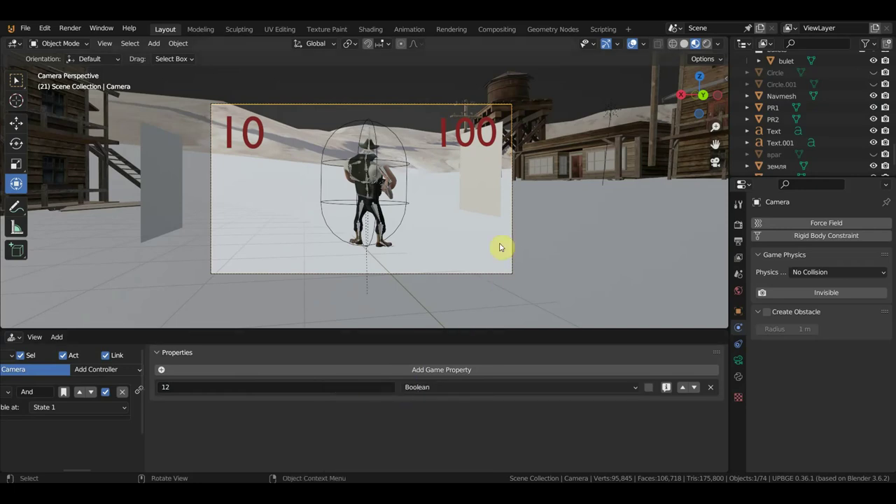
Test-play the cowboy walking among the wall planes, then stop the game and zoom the viewport.
key("p")
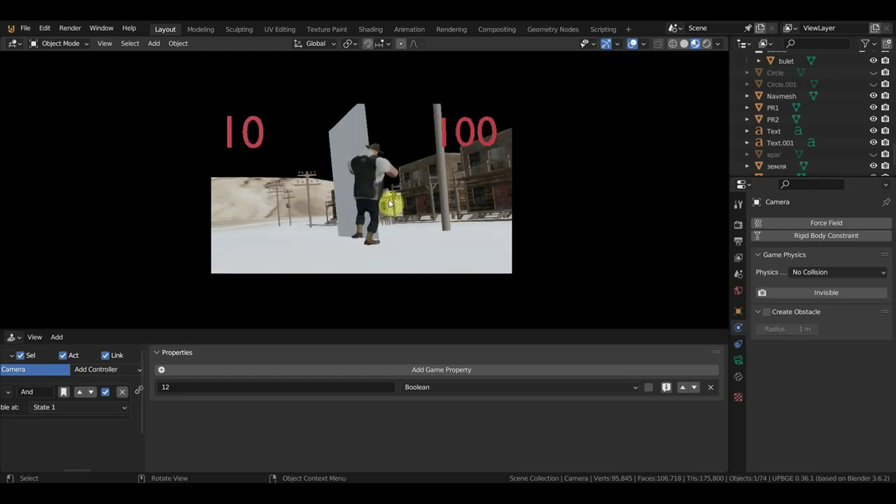
key("Escape")
scroll(390, 204, "up", 4)
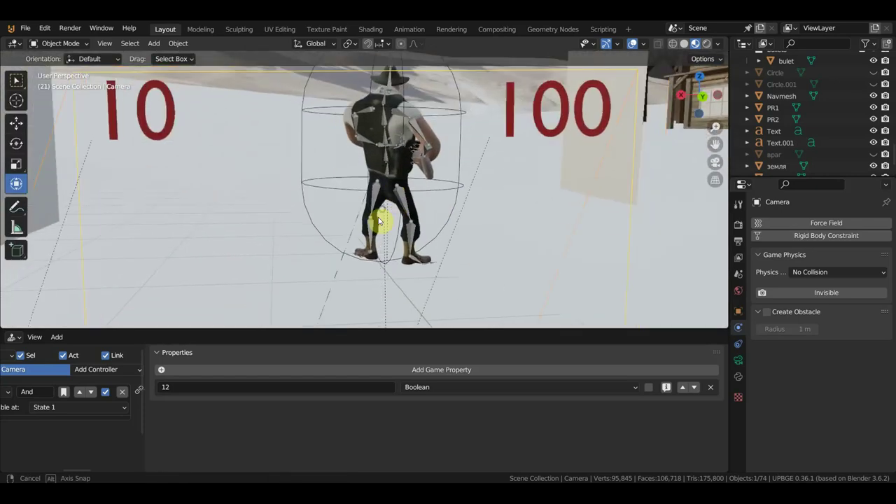
Apply the location of the PR1 wall plane.
middle_click_drag(390, 204, 540, 183)
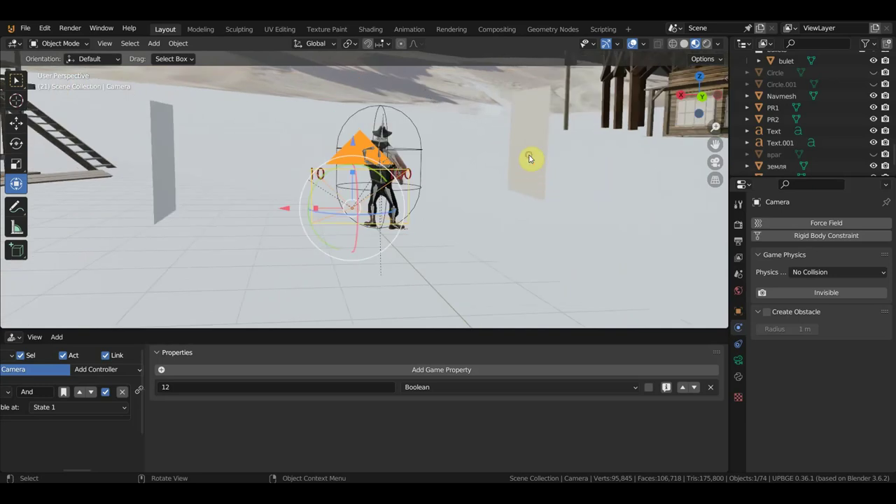
left_click(530, 158)
key("ctrl+a")
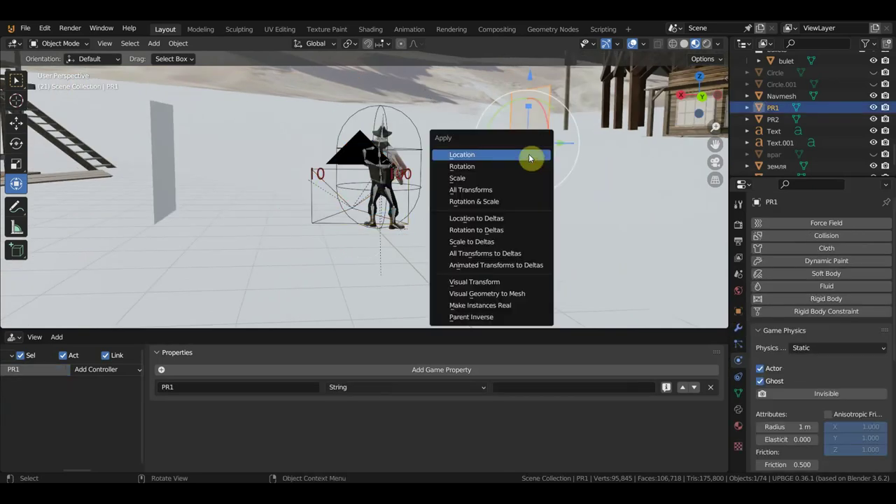
left_click(490, 154)
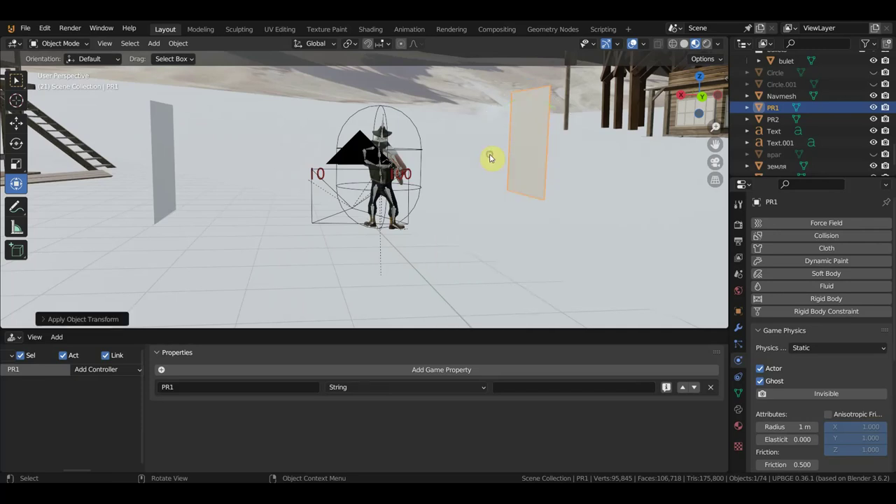
Apply the location, then all transforms, of the PR2 wall plane.
left_click(161, 184)
key("ctrl+a")
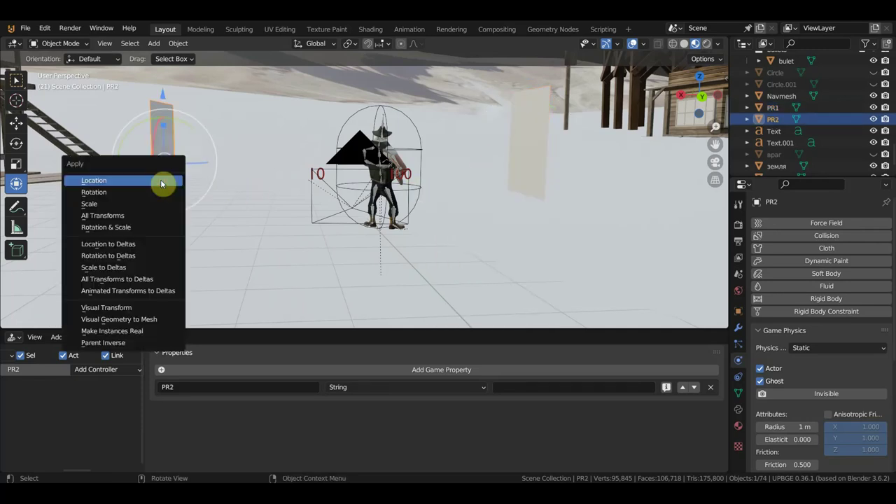
left_click(161, 183)
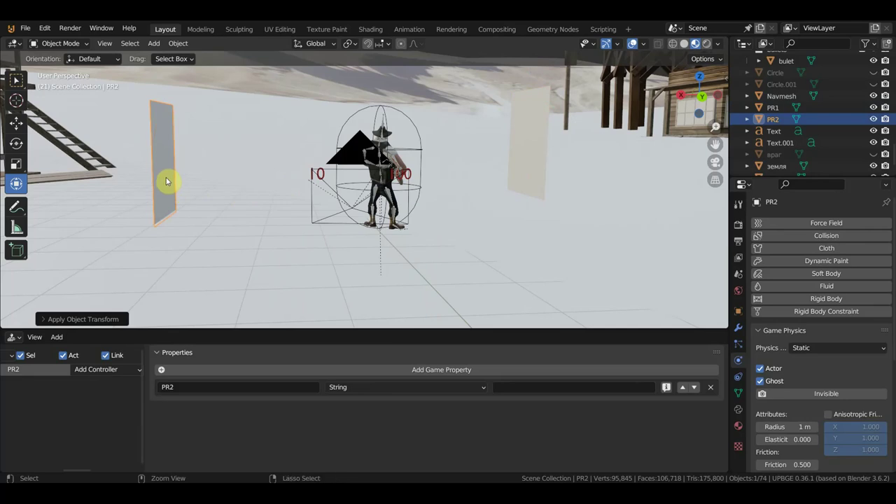
key("ctrl+a")
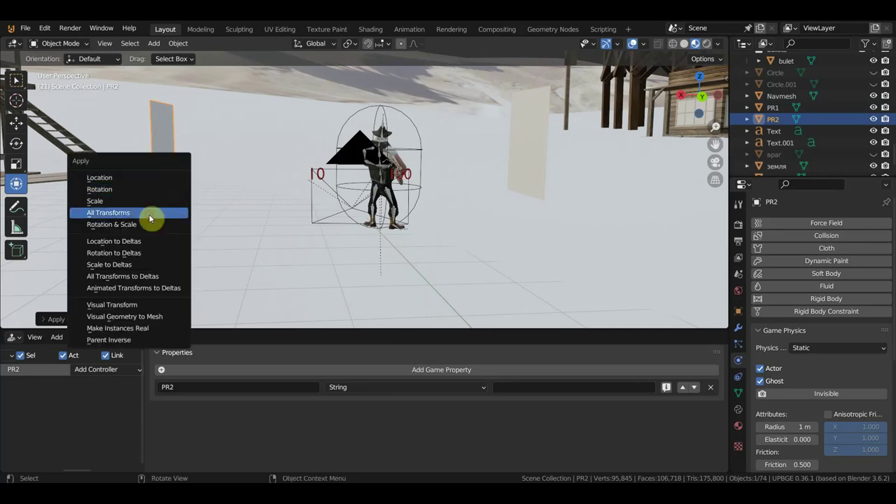
left_click(149, 219)
Apply all transforms to the PR1 wall plane.
left_click(535, 171)
key("ctrl+a")
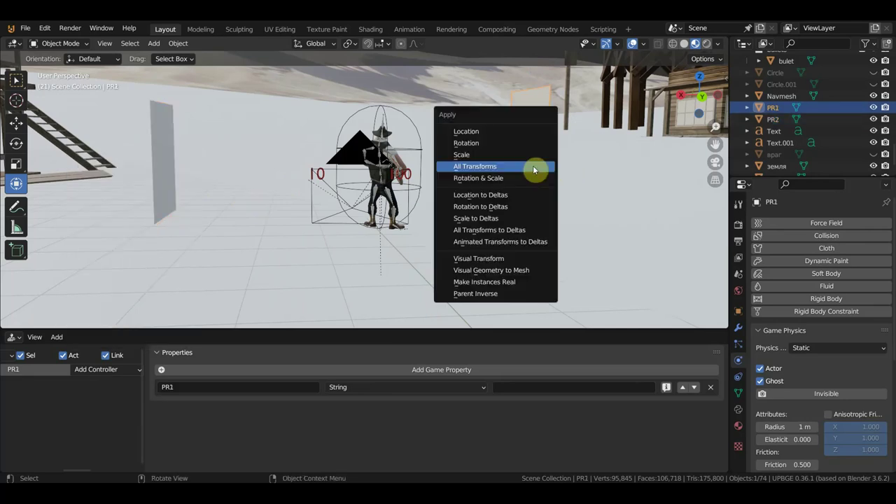
left_click(533, 168)
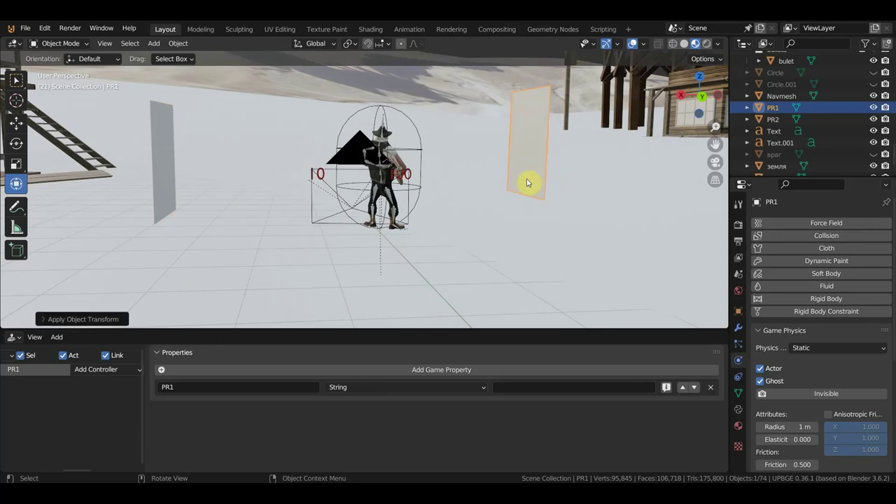
scroll(528, 182, "up", 2)
From the camera view, run the cowboy with W and A until the counter drops to 9, then stop.
key("KP_0")
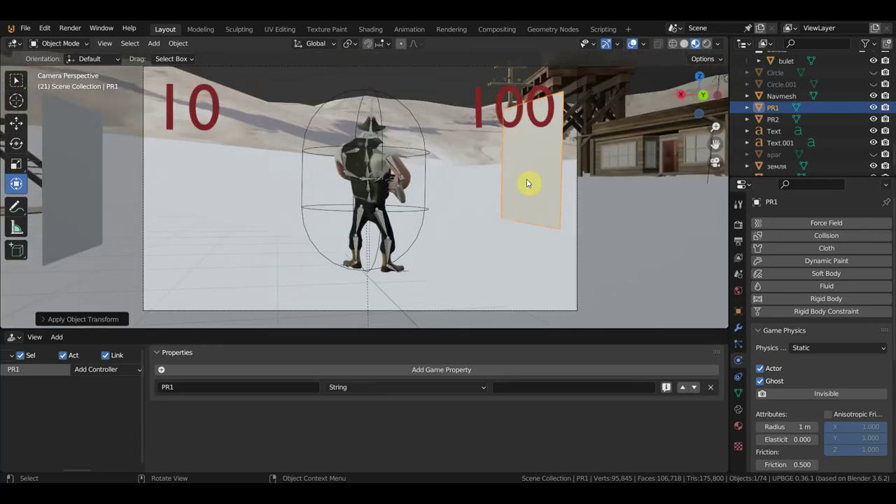
key("p")
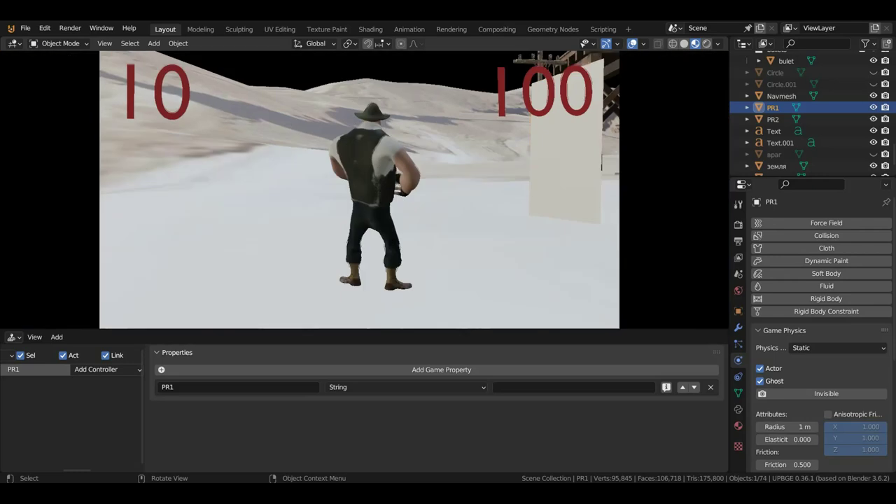
key("w")
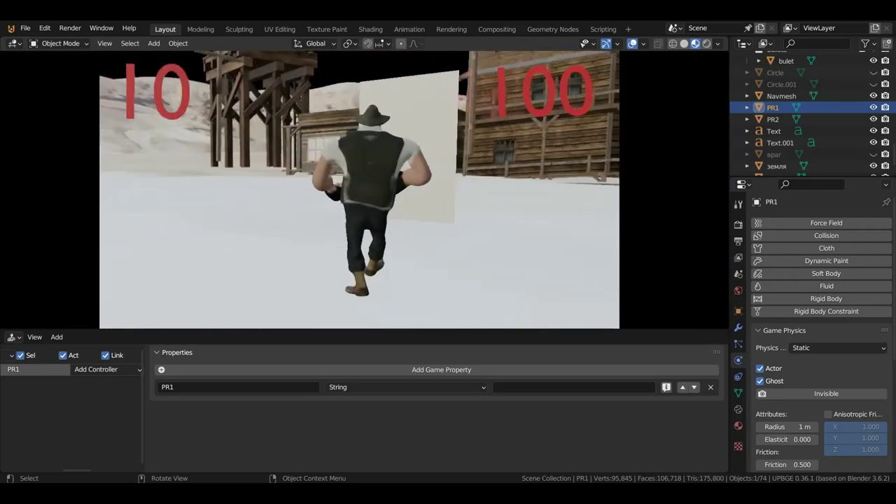
key("a")
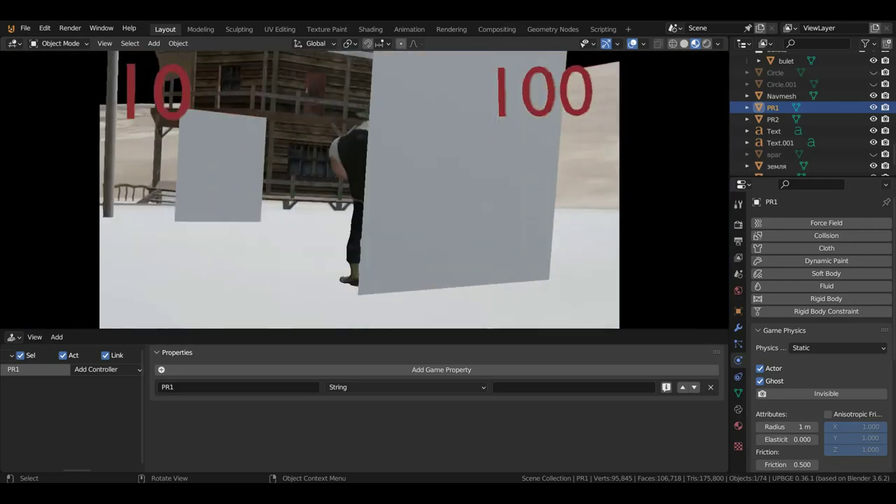
key("w")
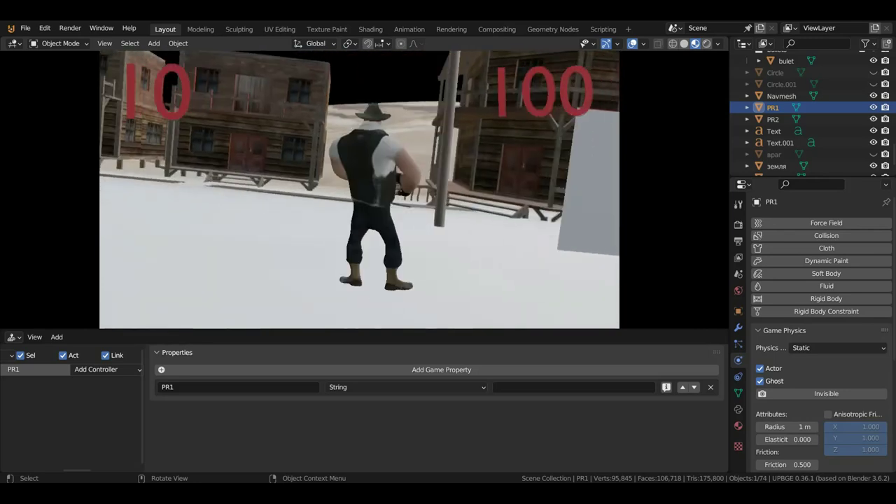
key("w")
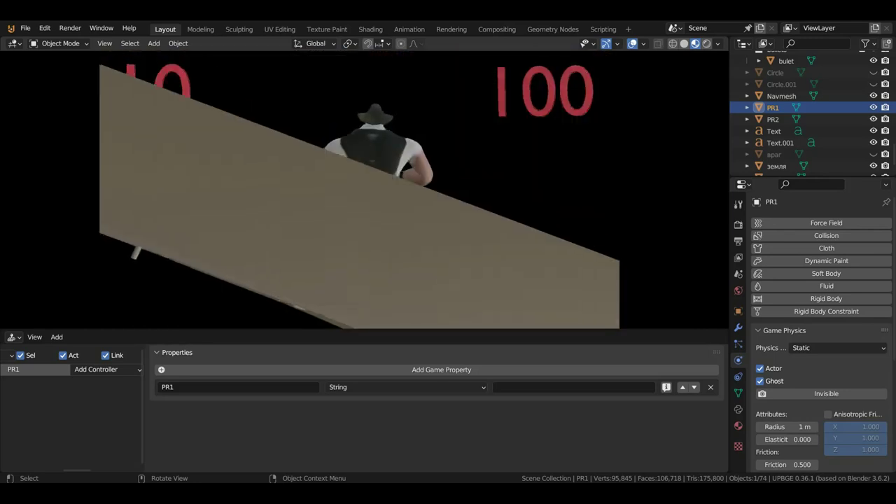
key("a")
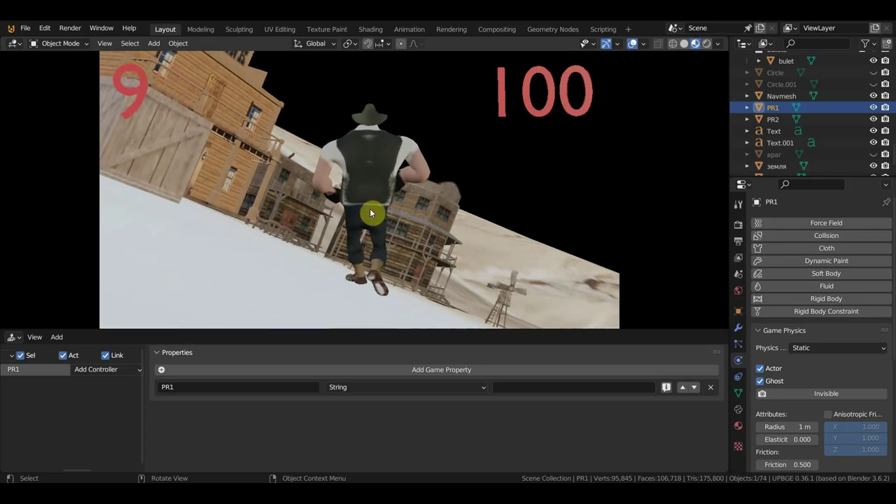
key("Escape")
Zoom out and orbit the viewport to survey the town scene.
scroll(395, 216, "down", 1)
scroll(400, 220, "down", 3)
mouse_move(400, 220)
middle_mouse_down()
mouse_move(409, 245)
mouse_move(444, 230)
mouse_move(481, 191)
mouse_move(350, 146)
mouse_move(252, 227)
mouse_move(352, 171)
middle_mouse_up()
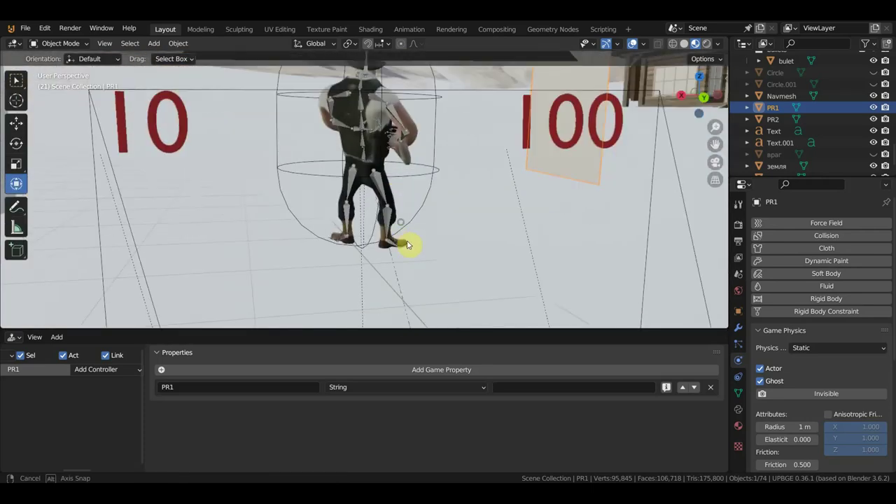
scroll(444, 212, "down", 3)
scroll(481, 191, "down", 2)
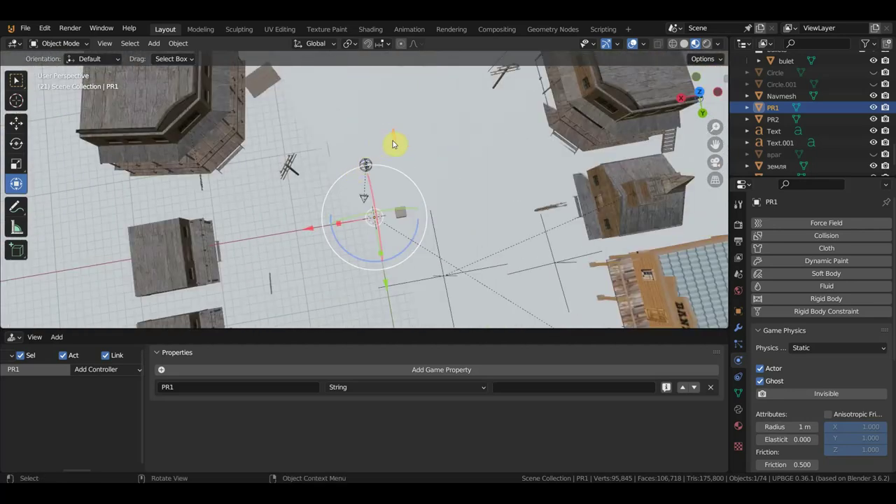
Rotate both PR1 and PR2 about 91° together in top view.
scroll(350, 161, "up", 2)
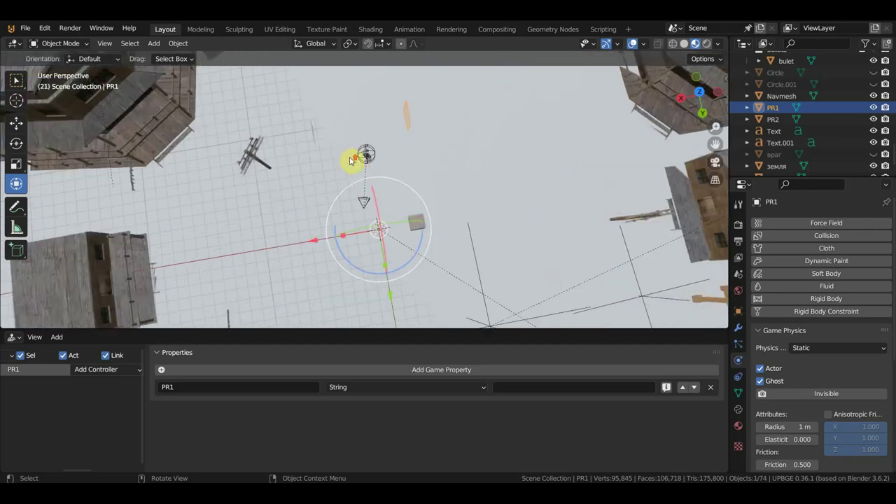
left_click(315, 138, "shift")
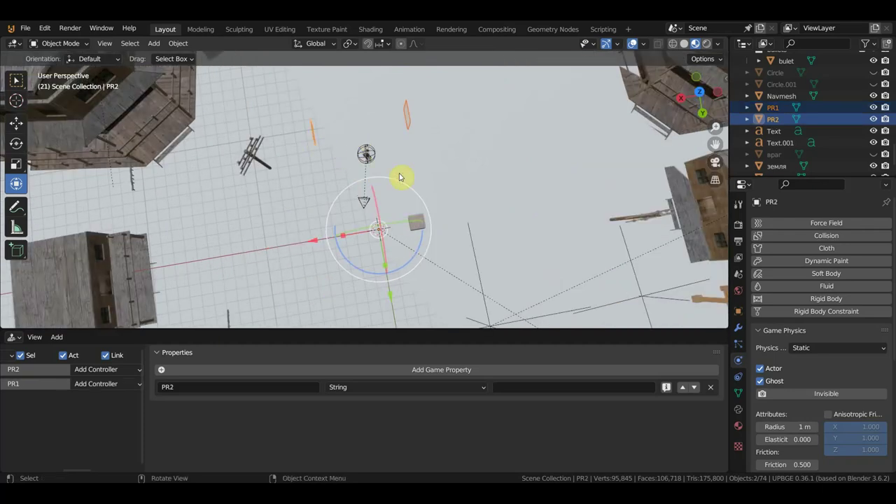
key("KP_7")
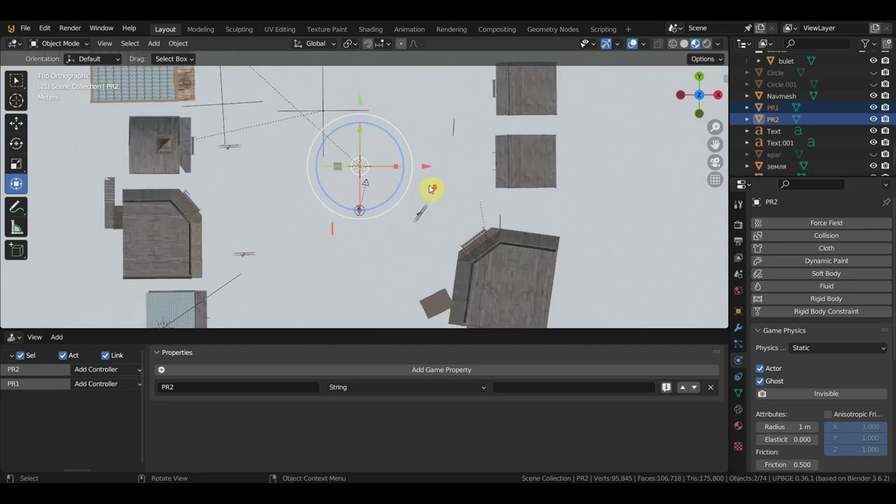
key("r")
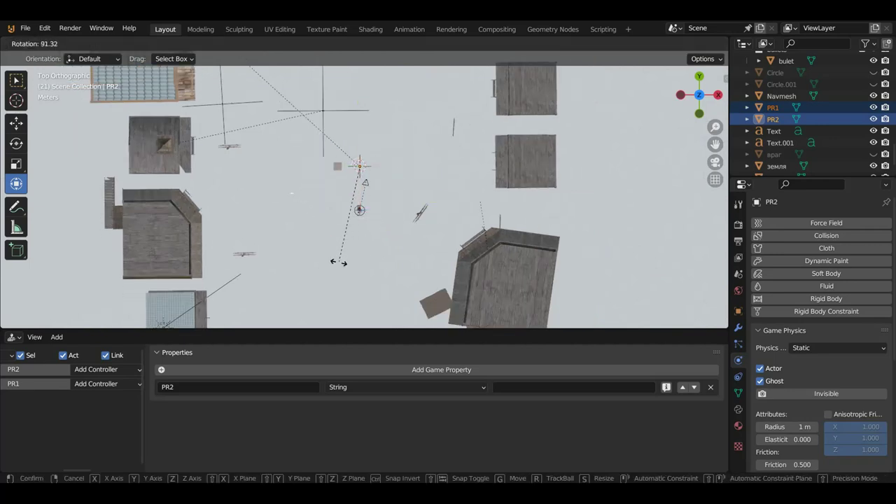
left_click(342, 264)
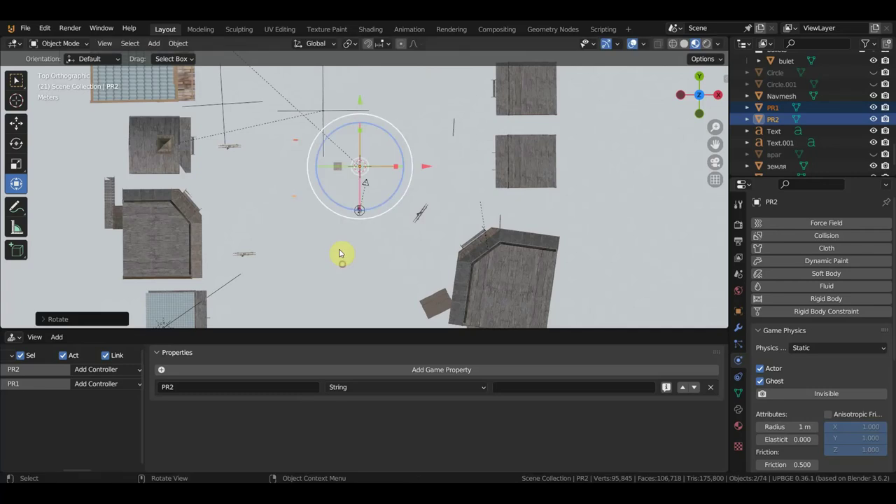
Slide PR1 about 14 m and then further along the Y axis.
left_click(298, 144)
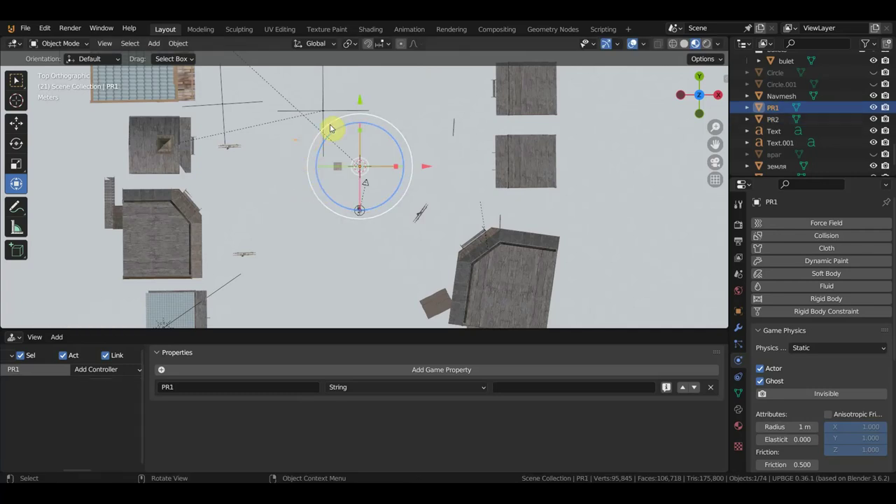
scroll(365, 116, "down", 4)
scroll(365, 124, "down", 2)
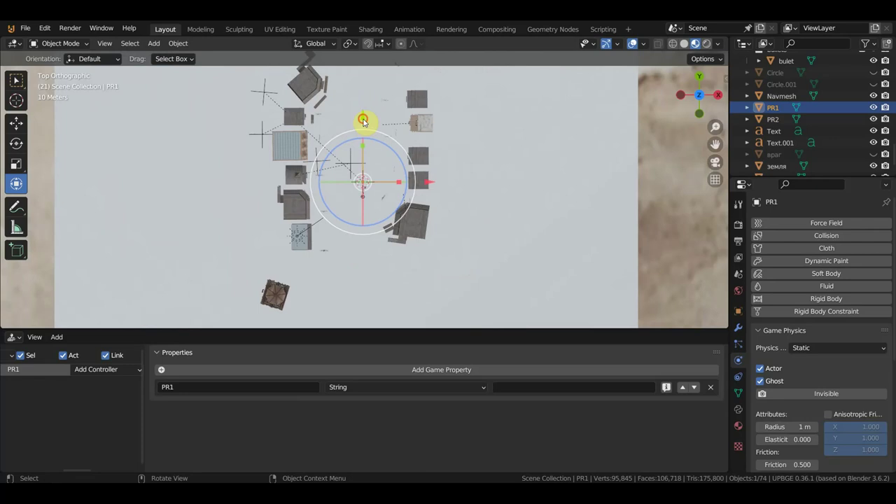
left_click_drag(364, 121, 367, 61)
left_click_drag(367, 318, 378, 323)
middle_click_drag(428, 308, 442, 175)
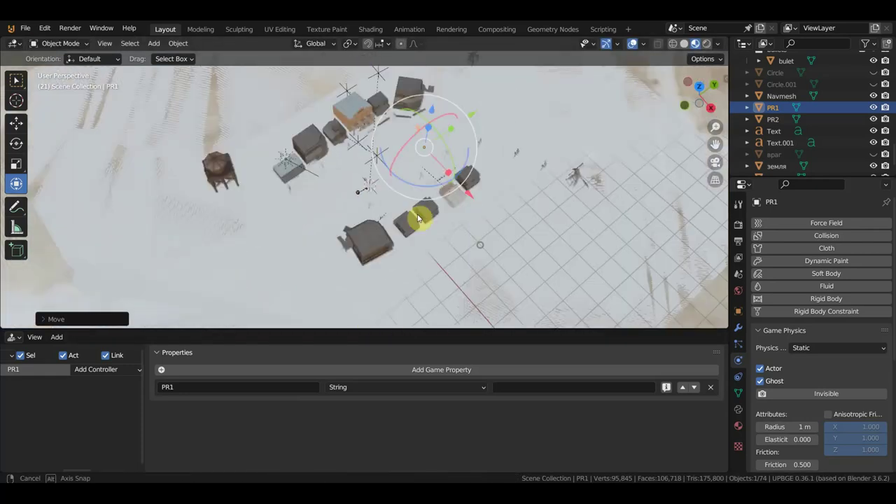
scroll(448, 179, "up", 2)
scroll(296, 214, "up", 1)
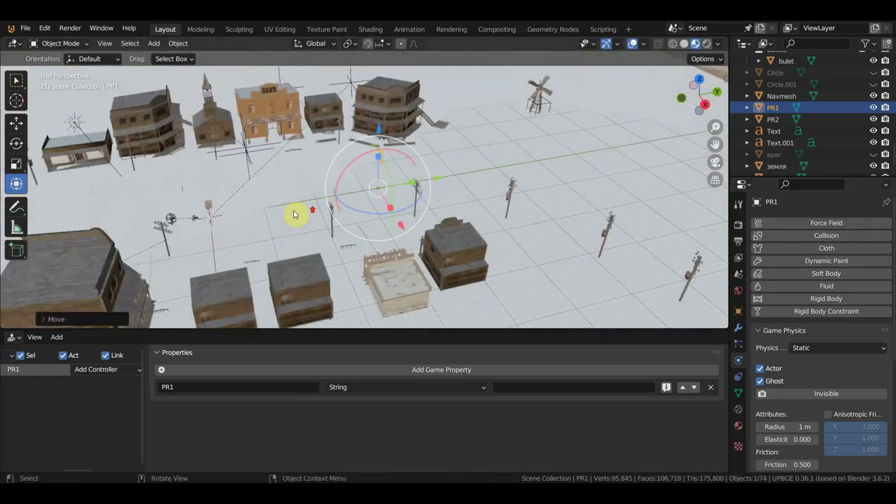
scroll(302, 213, "up", 1)
left_click_drag(452, 184, 673, 170)
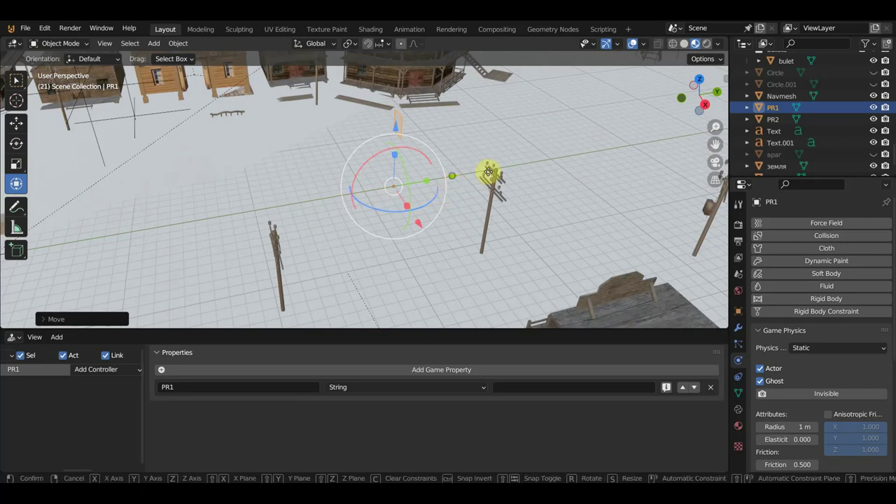
scroll(413, 169, "down", 1)
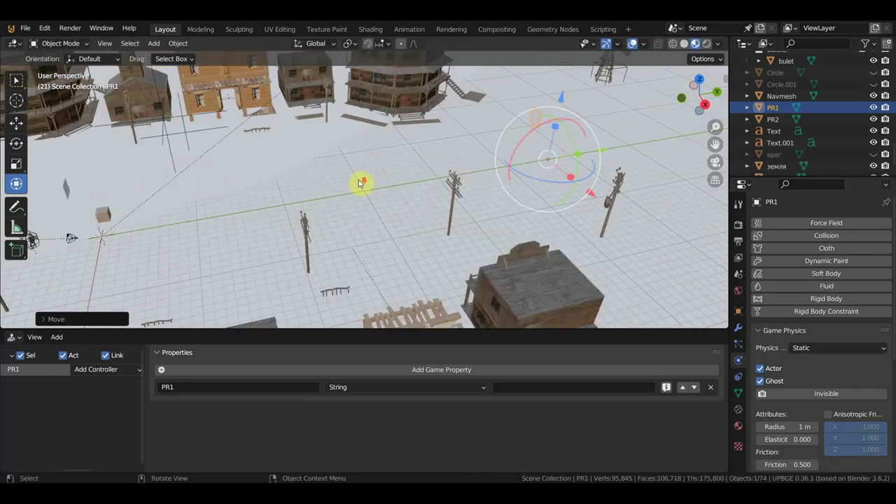
scroll(364, 186, "down", 1)
scroll(315, 199, "down", 2)
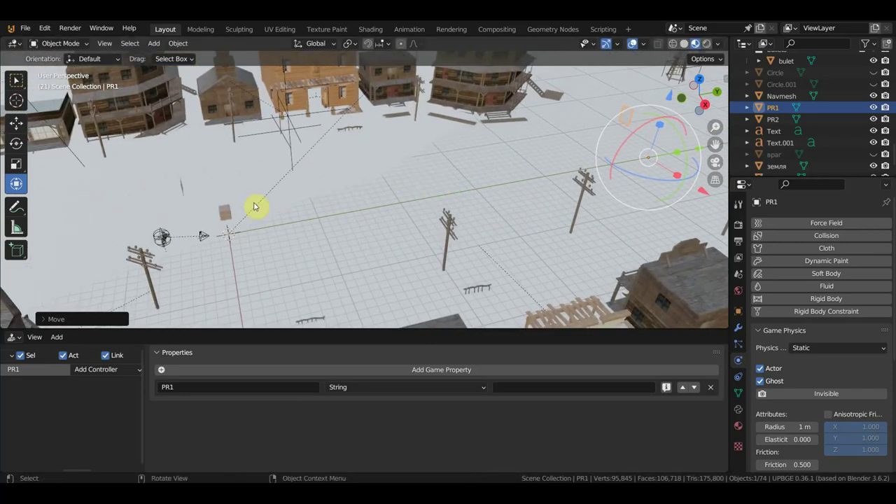
Grab PR2 and move it to a new spot in the town.
left_click(183, 187)
scroll(285, 239, "down", 2)
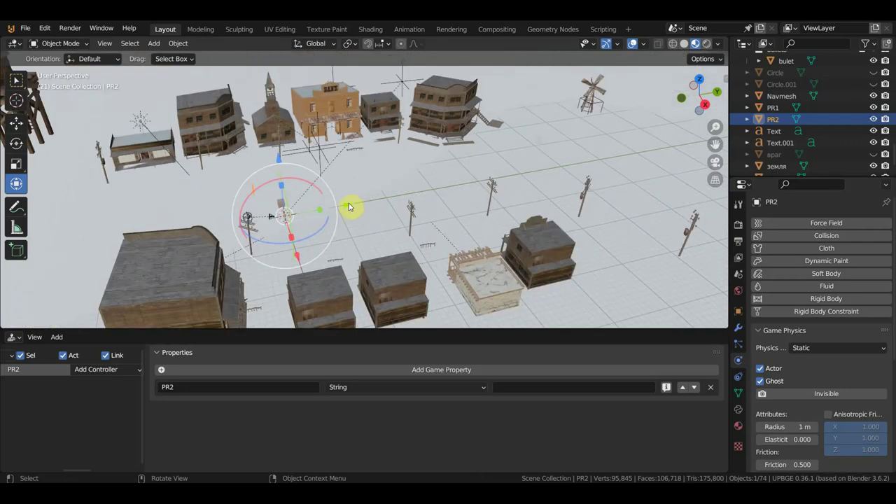
key("g")
left_click(131, 246)
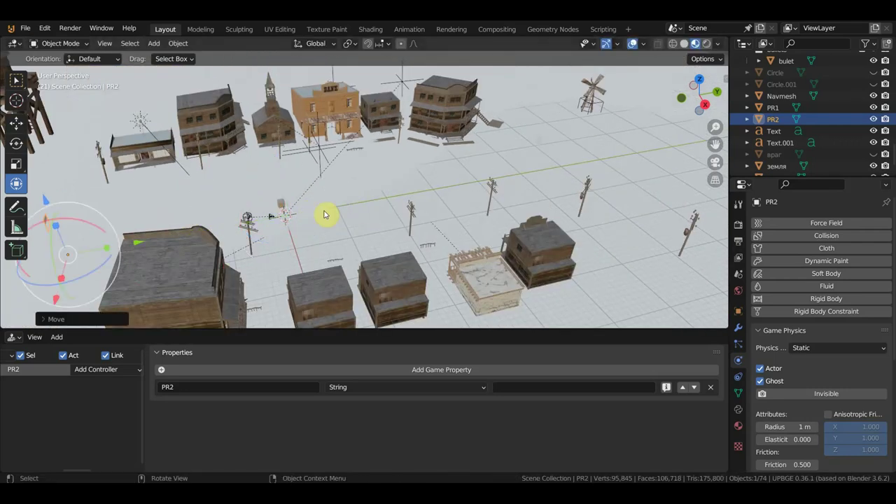
Switch to the camera view, enlarge the 3D viewport, and start the game to test the repositioned planes.
key("KP_0")
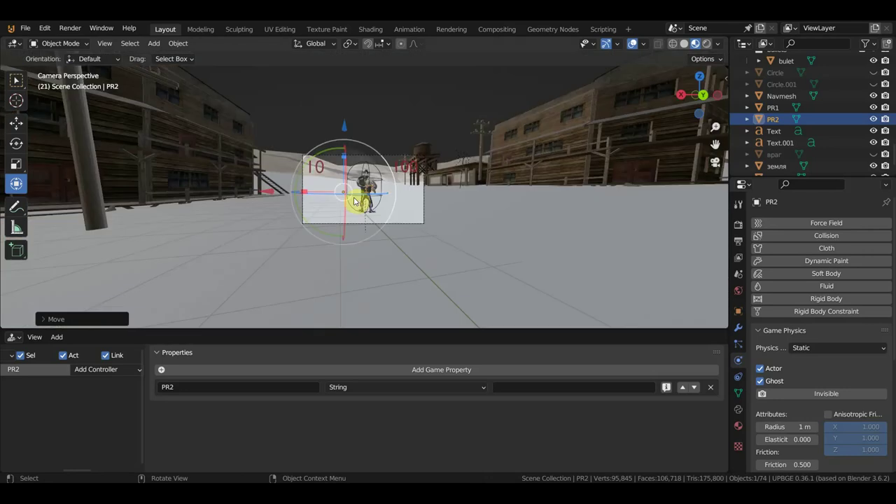
scroll(383, 204, "up", 5)
scroll(385, 206, "up", 4)
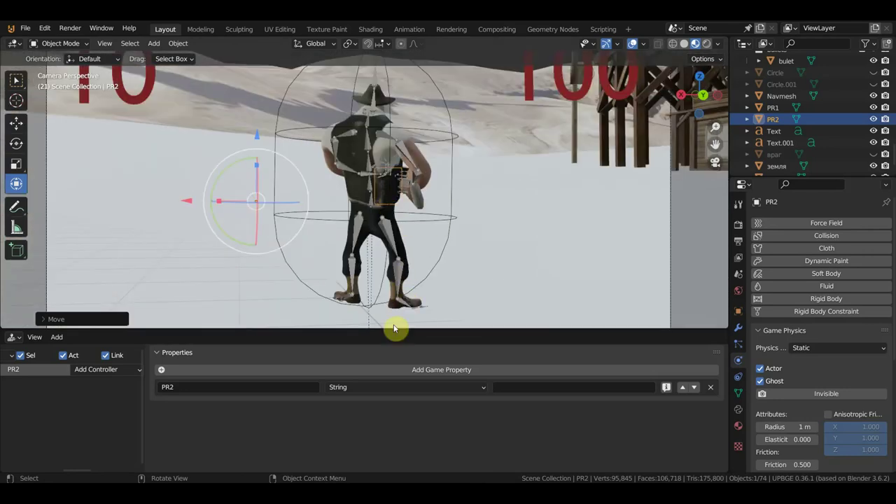
left_click_drag(392, 329, 396, 437)
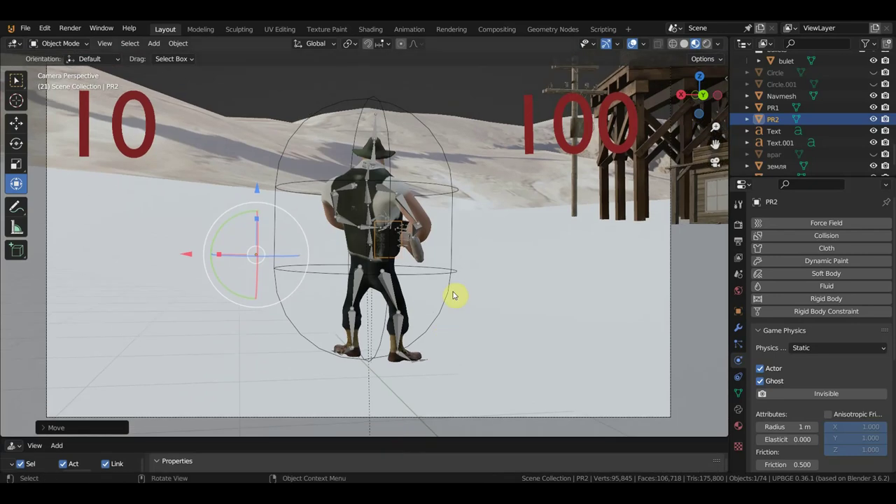
key("p")
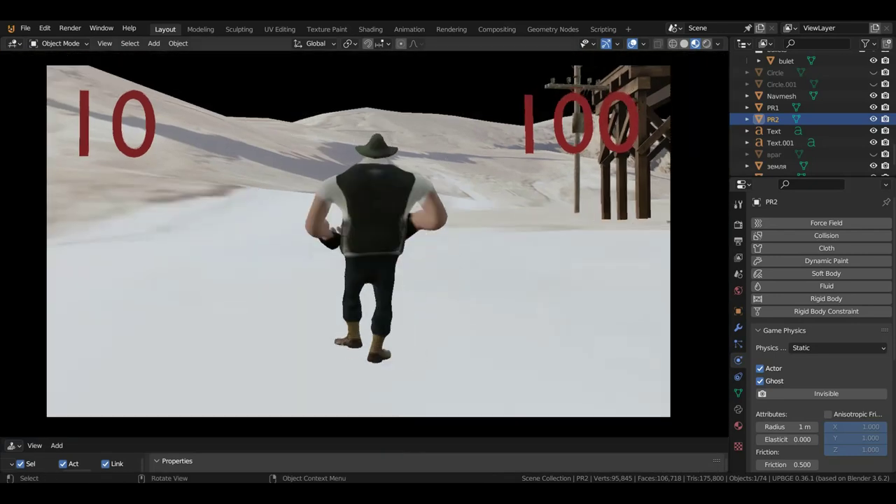
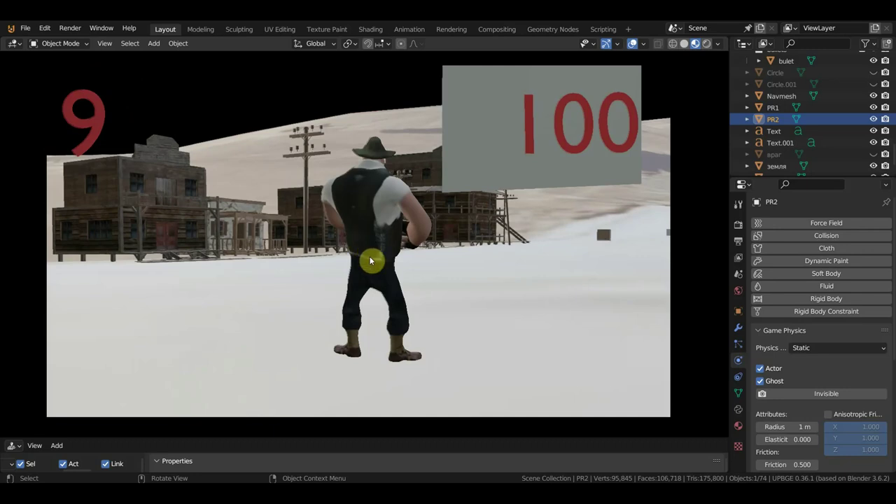
Quit the running game, then zoom and orbit out to a wide view of the whole town.
key("Escape")
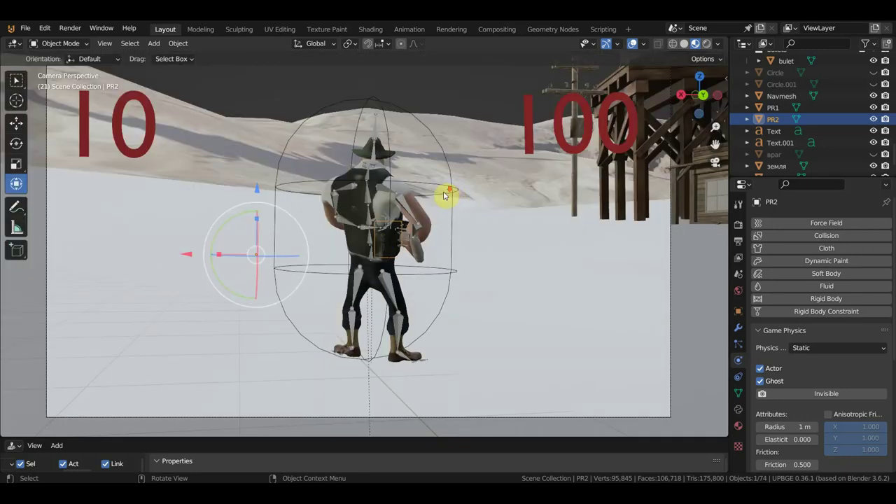
scroll(443, 196, "down", 3)
middle_click_drag(446, 198, 537, 228)
scroll(539, 229, "down", 3)
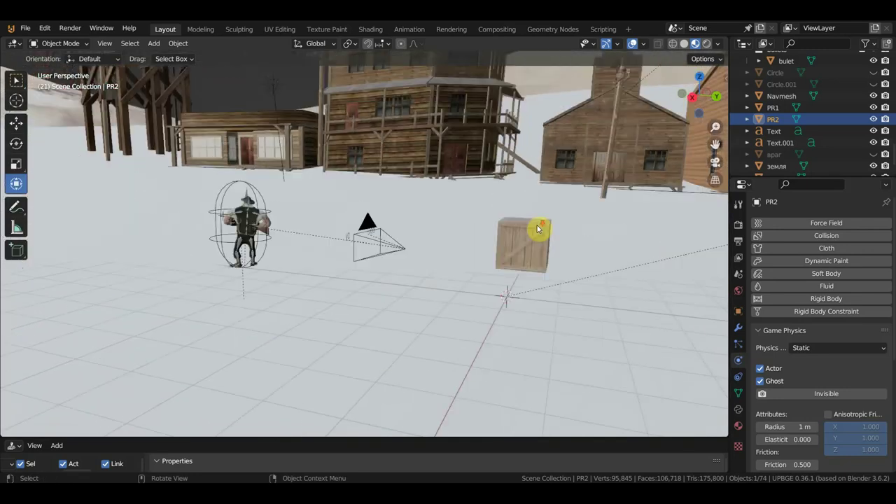
scroll(538, 229, "down", 2)
scroll(539, 228, "down", 2)
scroll(540, 224, "down", 2)
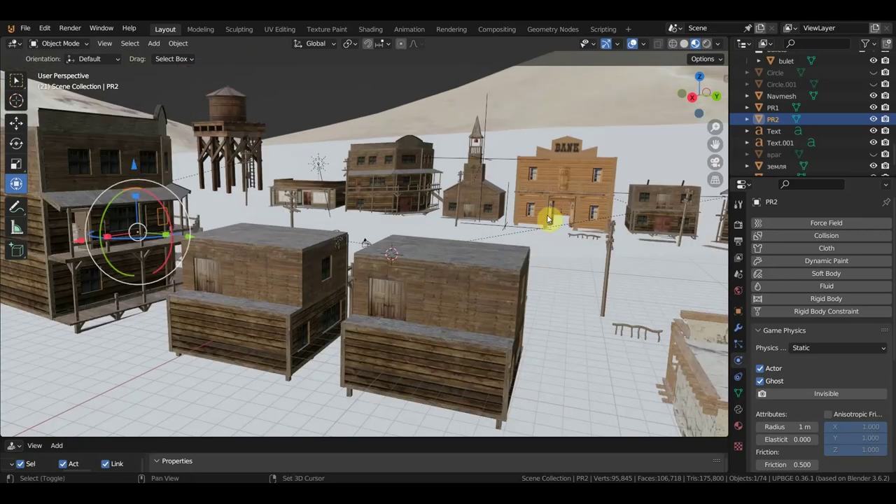
scroll(548, 219, "down", 2)
mouse_move(546, 220)
middle_mouse_down()
mouse_move(100, 213)
mouse_move(352, 224)
middle_mouse_up()
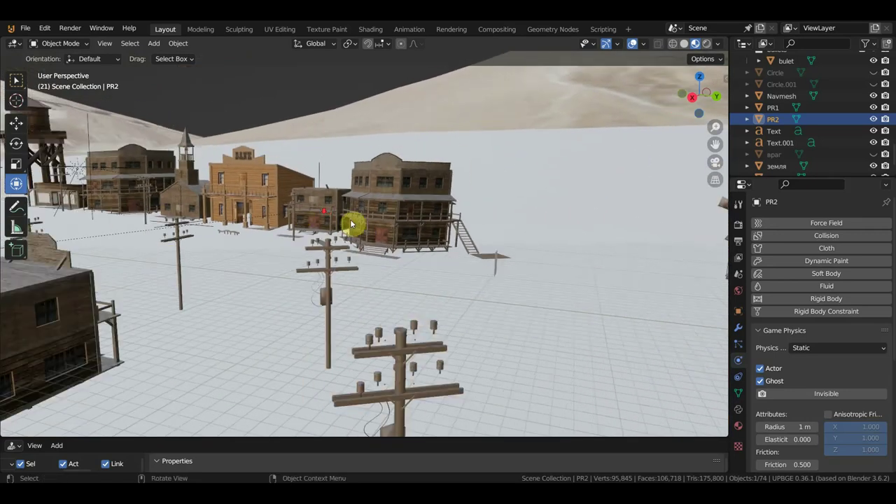
Select PR1 and move it along Z and Y to a new spot among the buildings.
left_click(497, 263)
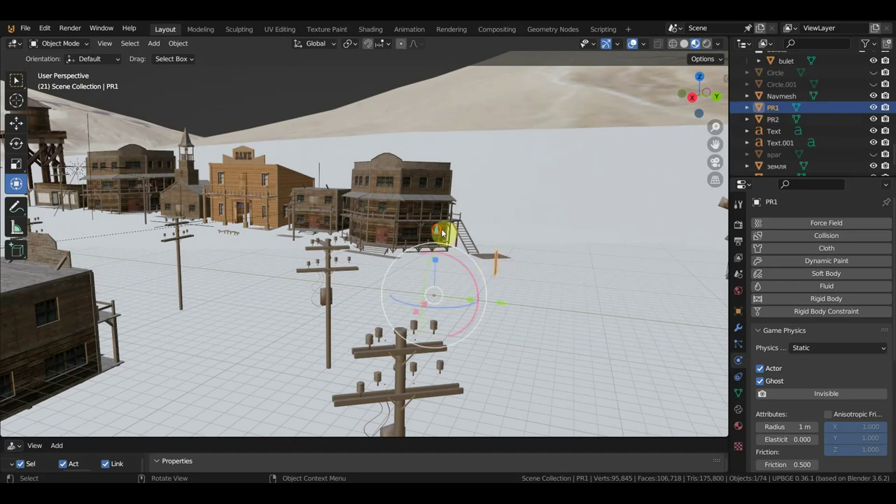
left_click_drag(442, 233, 436, 253)
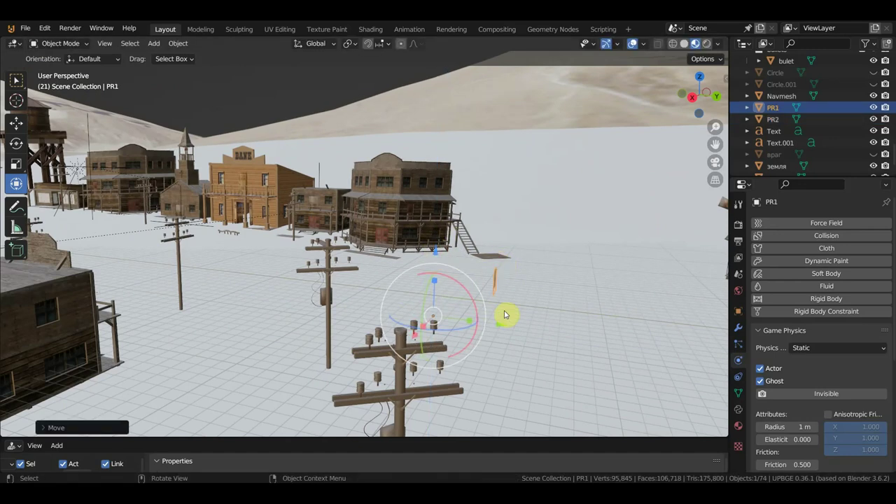
left_click_drag(506, 315, 474, 328)
left_click_drag(372, 328, 265, 328)
mouse_move(203, 224)
left_mouse_down()
mouse_move(203, 213)
mouse_move(258, 226)
left_mouse_up()
Select PR2 and move it along Y, then raise it along Z.
mouse_move(259, 226)
middle_mouse_down()
mouse_move(348, 269)
mouse_move(521, 284)
mouse_move(314, 282)
middle_mouse_up()
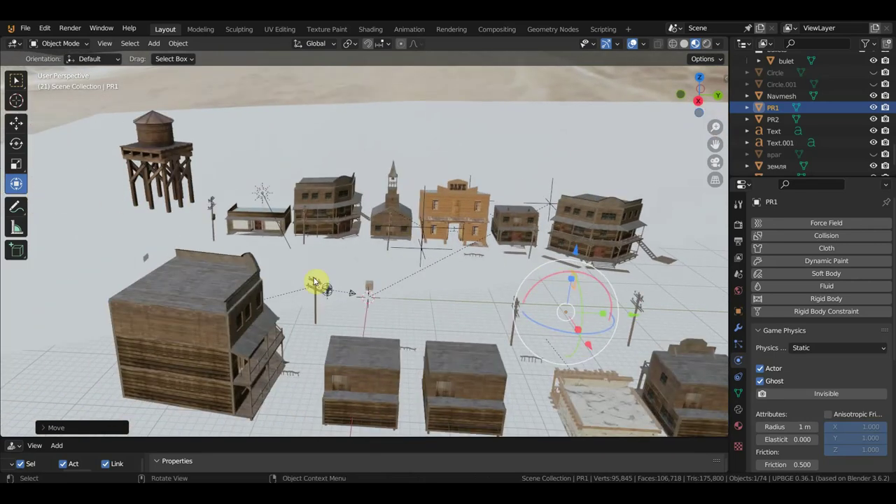
left_click(144, 259)
mouse_move(210, 290)
left_mouse_down()
mouse_move(369, 306)
mouse_move(344, 266)
left_mouse_up()
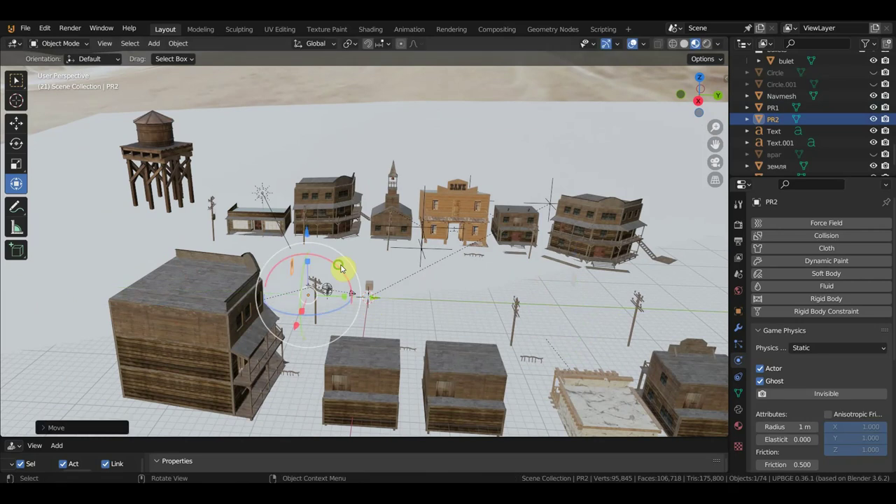
middle_click_drag(344, 266, 293, 242)
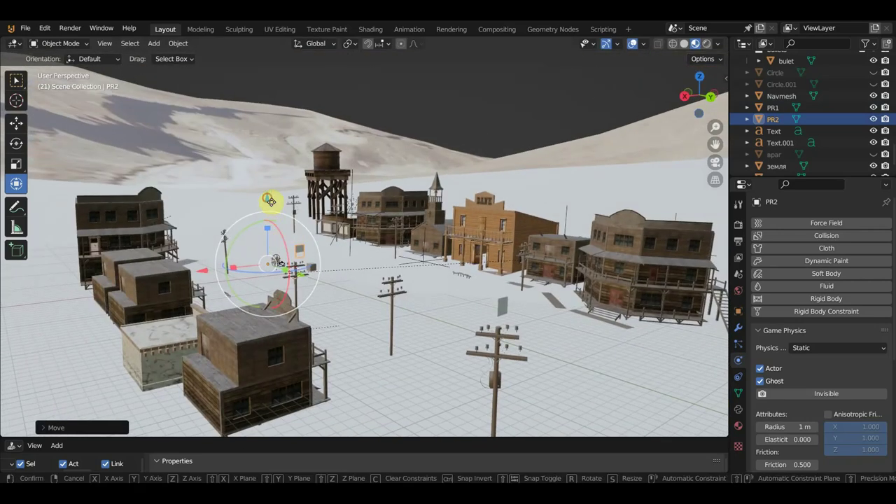
left_click_drag(268, 200, 267, 193)
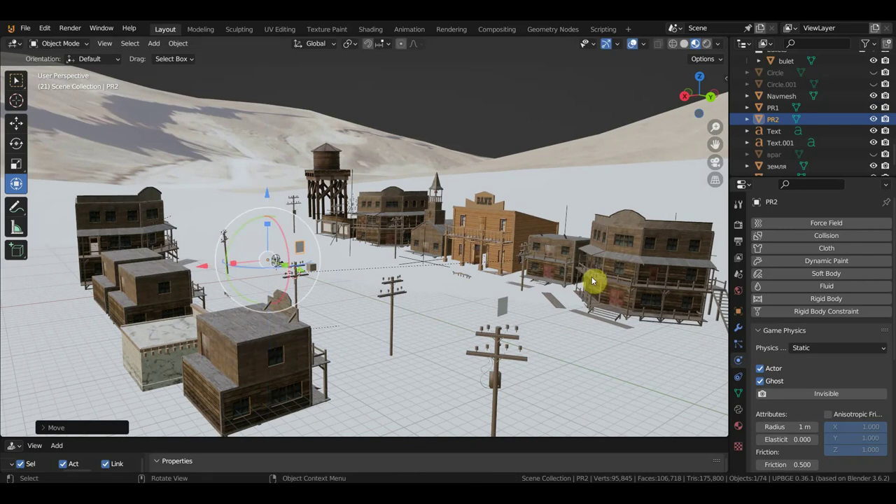
Play-test from the camera view, running the cowboy around town with W, then stop with Esc.
key("KP_0")
scroll(515, 303, "up", 3)
scroll(515, 303, "up", 3)
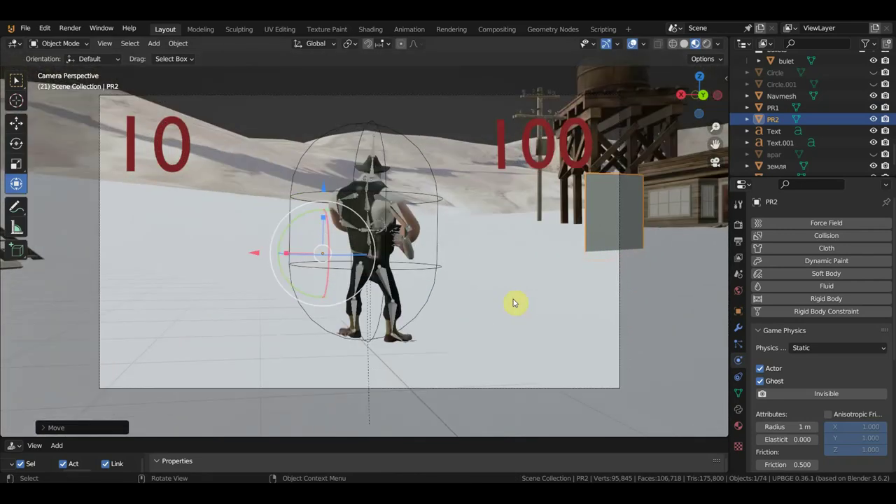
key("p")
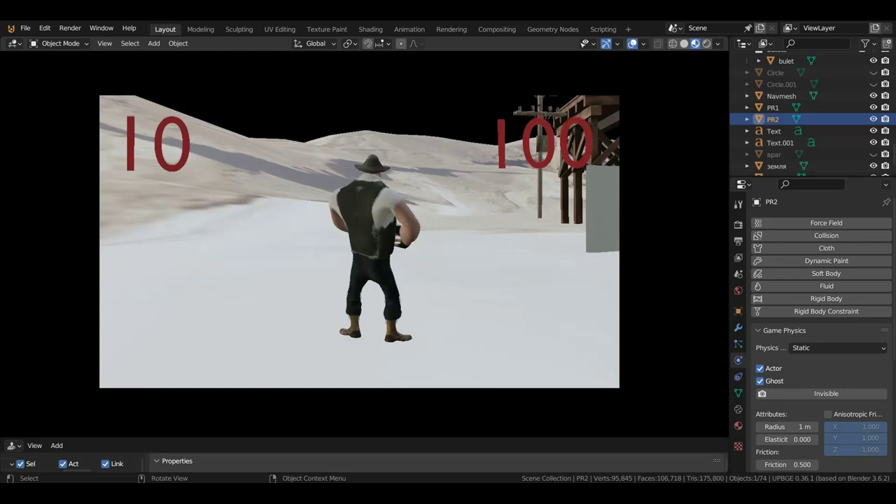
key("w")
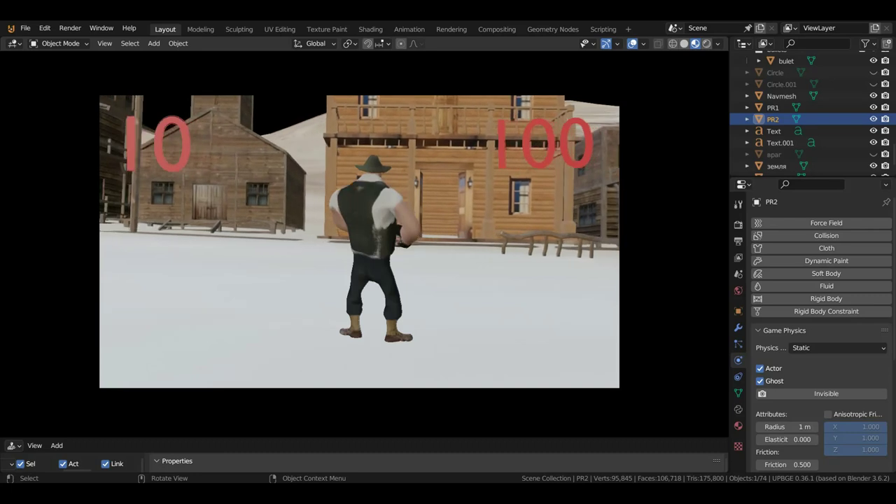
left_click(359, 244)
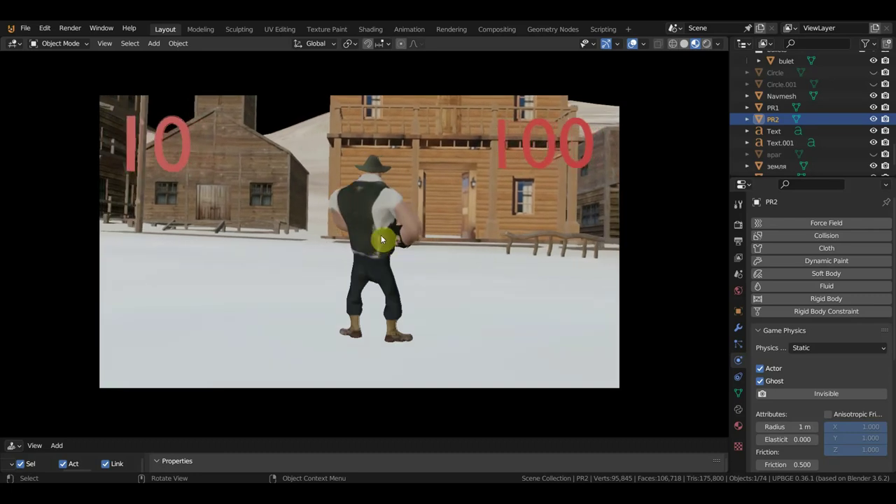
key("Escape")
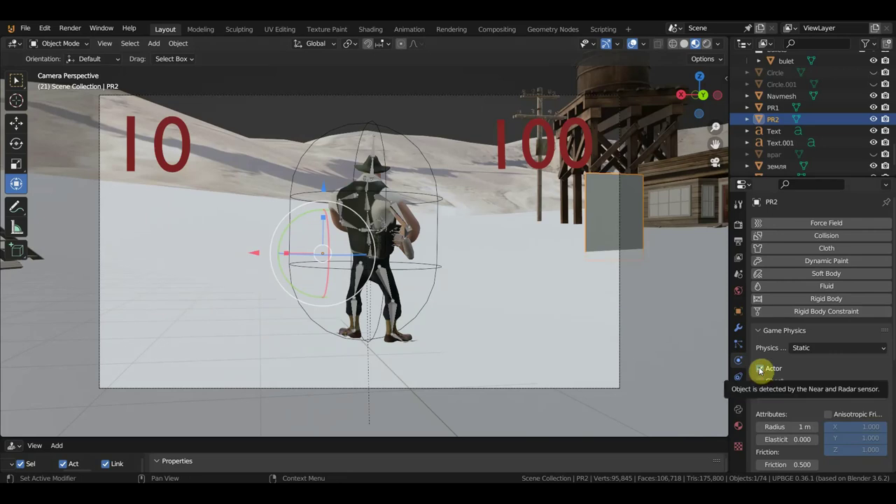
Turn off Actor in PR2's game physics, then select the PR1 waypoint.
left_click(761, 369)
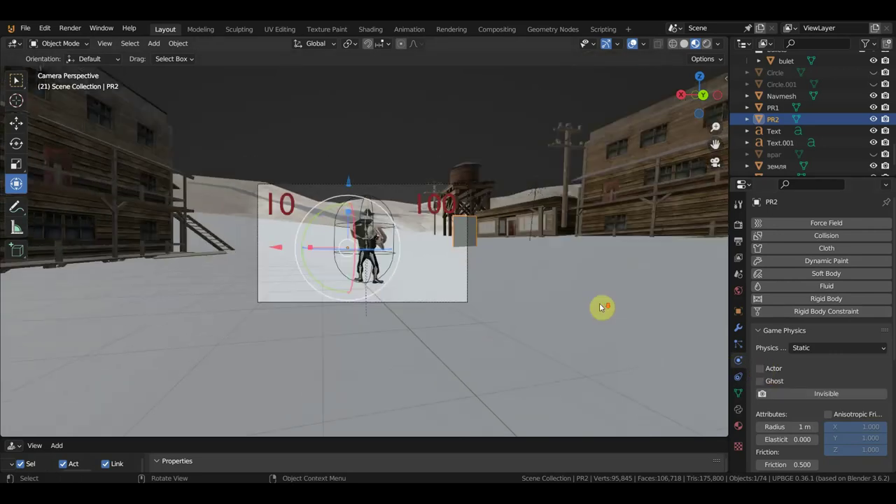
middle_click_drag(605, 306, 49, 309)
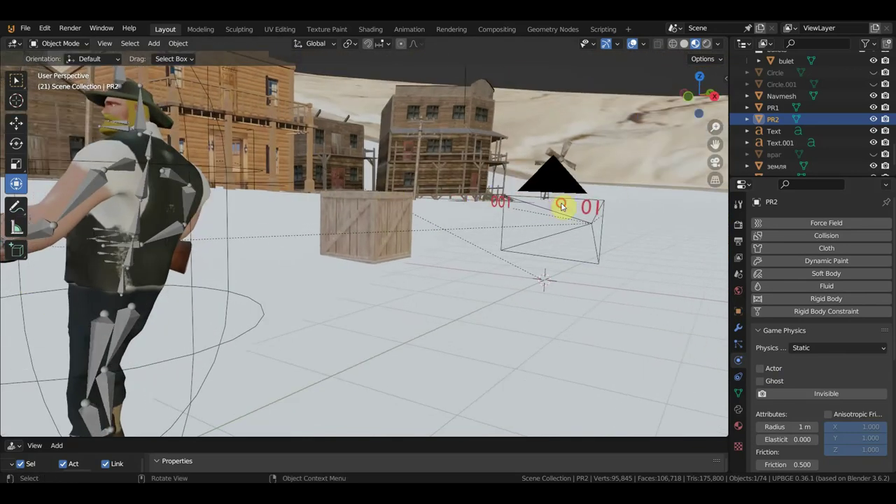
left_click(561, 206)
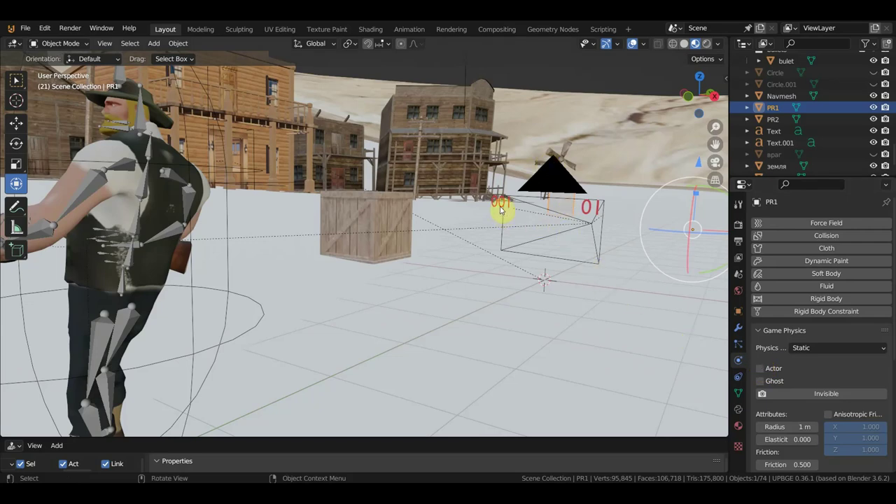
Apply the current location of PR1 and of PR2 with Ctrl+A.
key("ctrl+a")
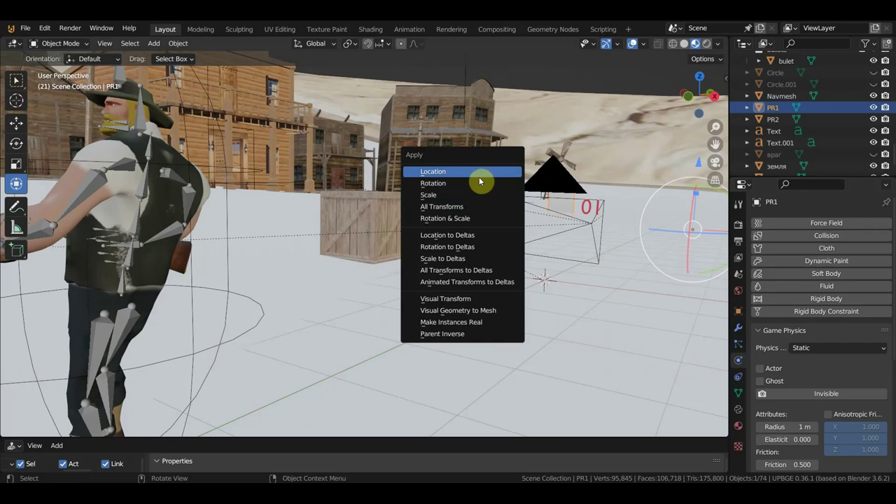
left_click(477, 177)
scroll(256, 256, "down", 2)
scroll(164, 266, "down", 4)
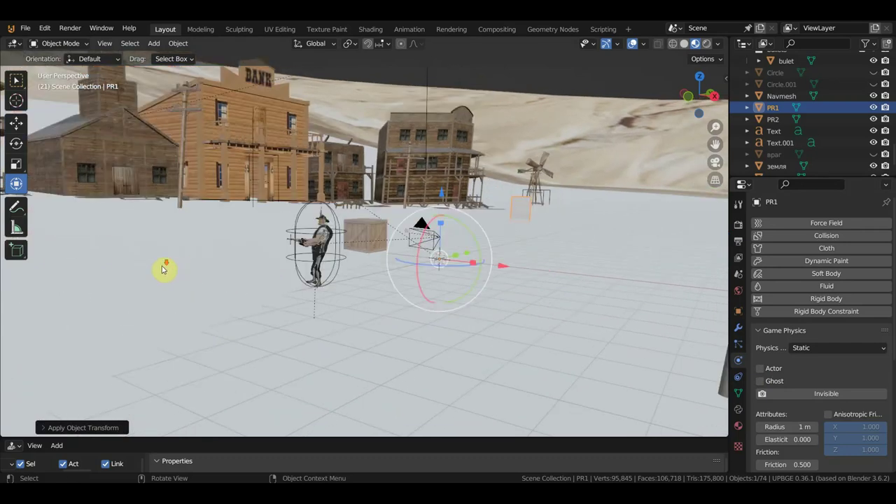
key("KP_Decimal")
scroll(189, 262, "down", 4)
left_click(160, 235)
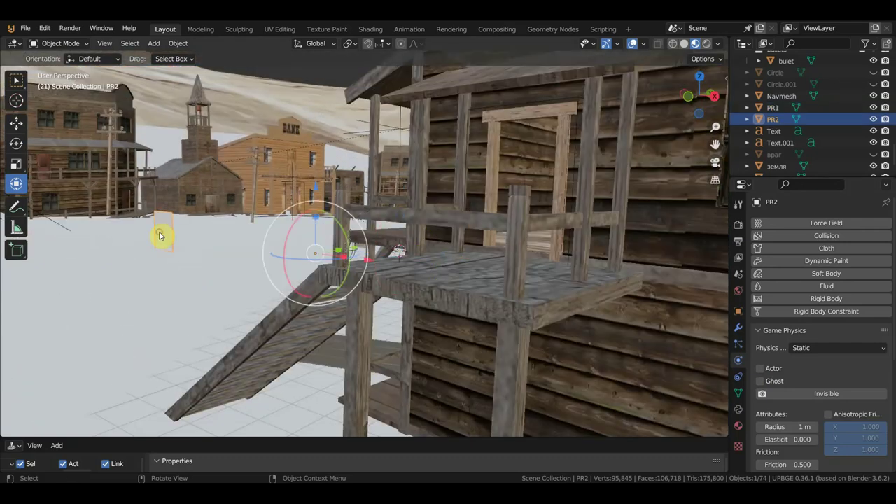
key("ctrl+a")
left_click(160, 234)
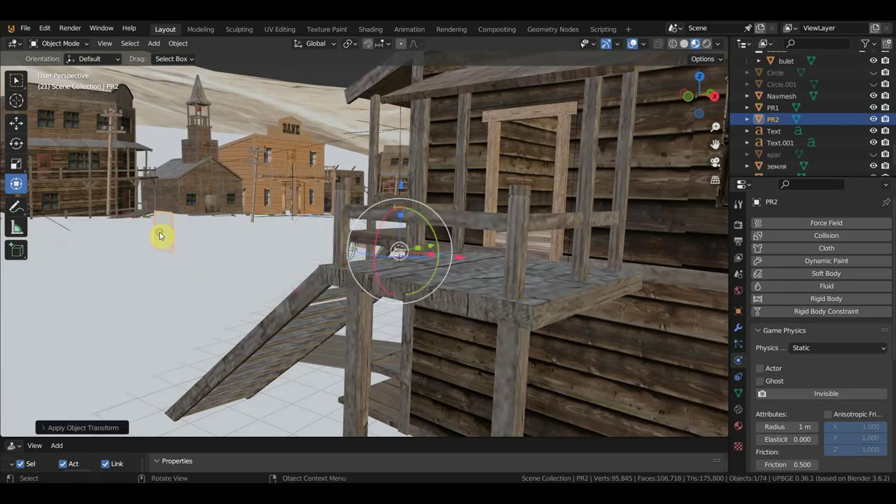
Play-test again from the camera view, then stop the game.
key("KP_0")
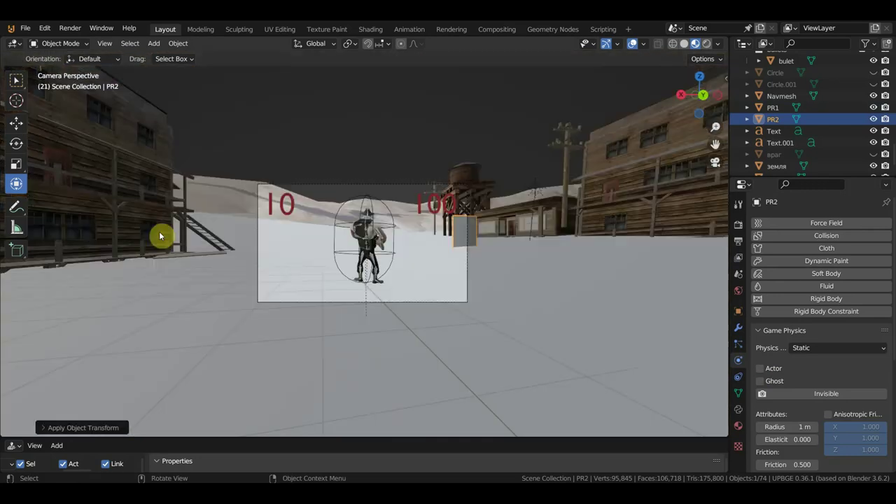
key("Home")
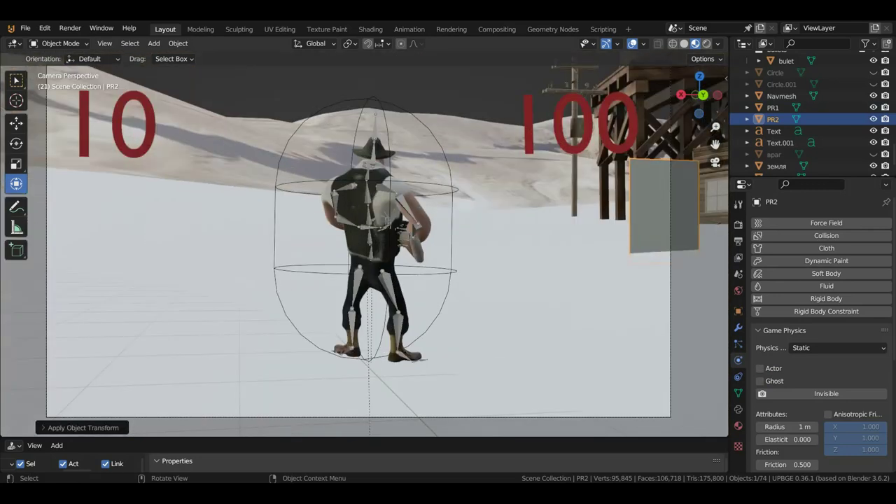
key("p")
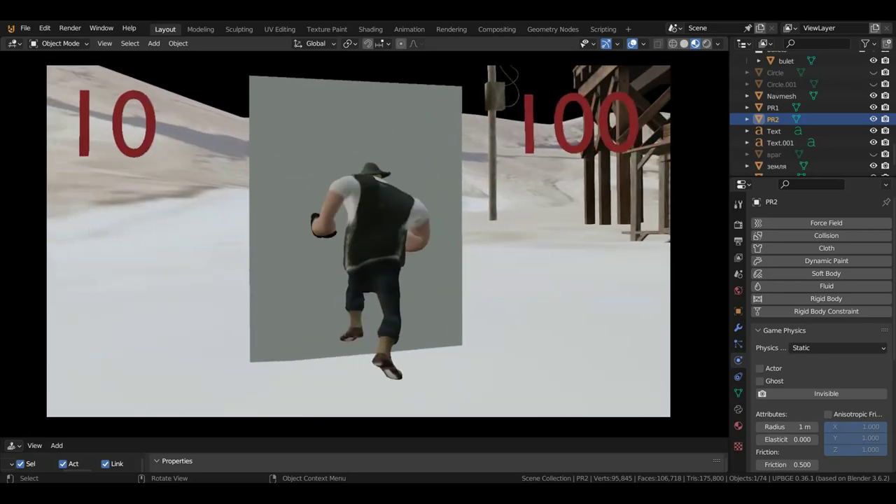
key("Escape")
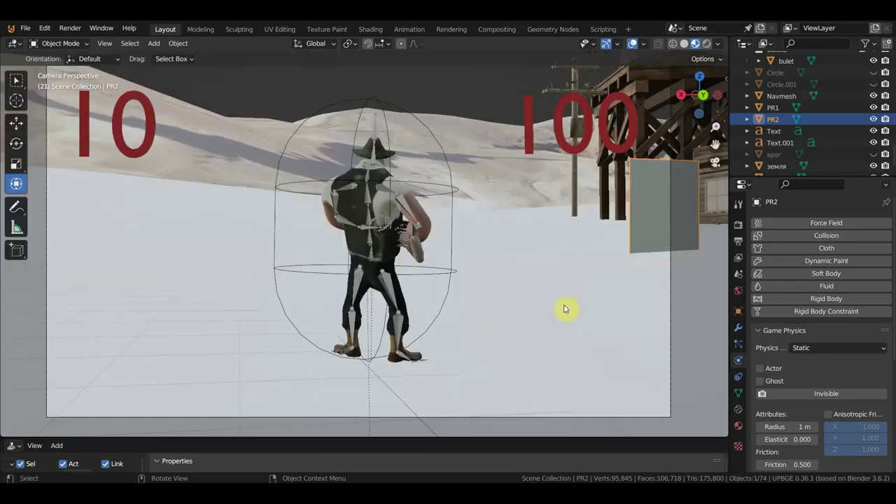
Enable Ghost on PR2, select PR1, and make the Logic Bricks area taller.
left_click(761, 382)
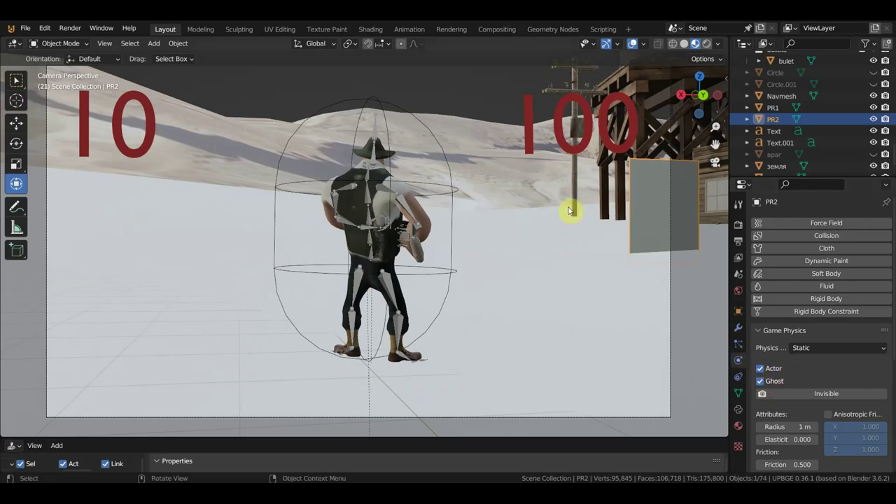
mouse_move(568, 210)
middle_mouse_down()
mouse_move(35, 250)
mouse_move(1, 219)
middle_mouse_up()
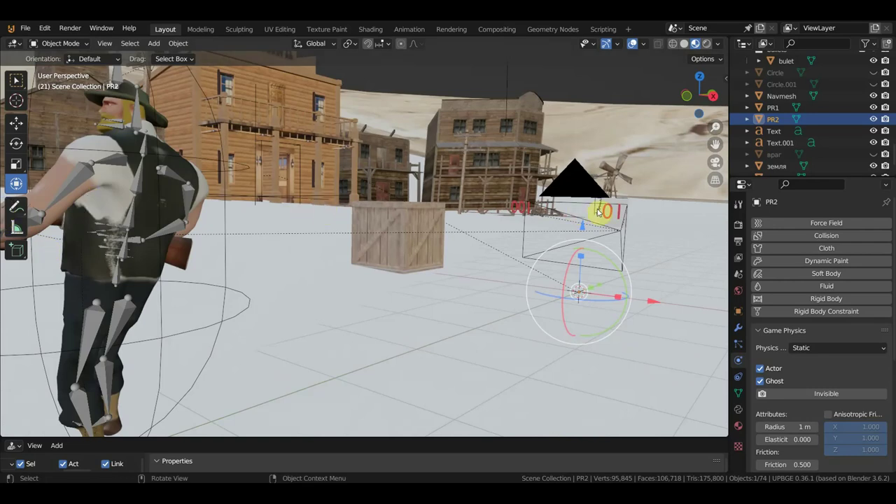
left_click(613, 222)
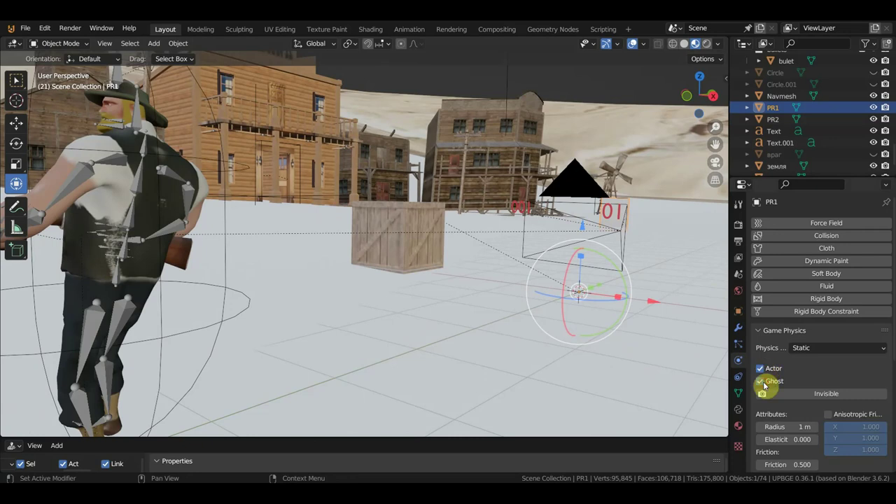
left_click_drag(563, 439, 580, 287)
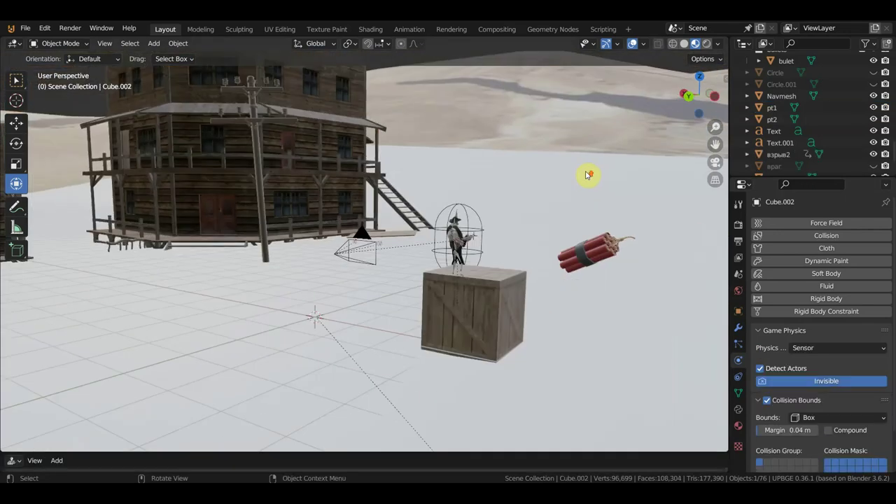
Select the character capsule Cube.003 and enlarge the logic editor to show all its bricks.
mouse_move(604, 180)
middle_mouse_down()
mouse_move(431, 228)
mouse_move(455, 215)
mouse_move(453, 192)
mouse_move(567, 130)
middle_mouse_up()
left_click(335, 223)
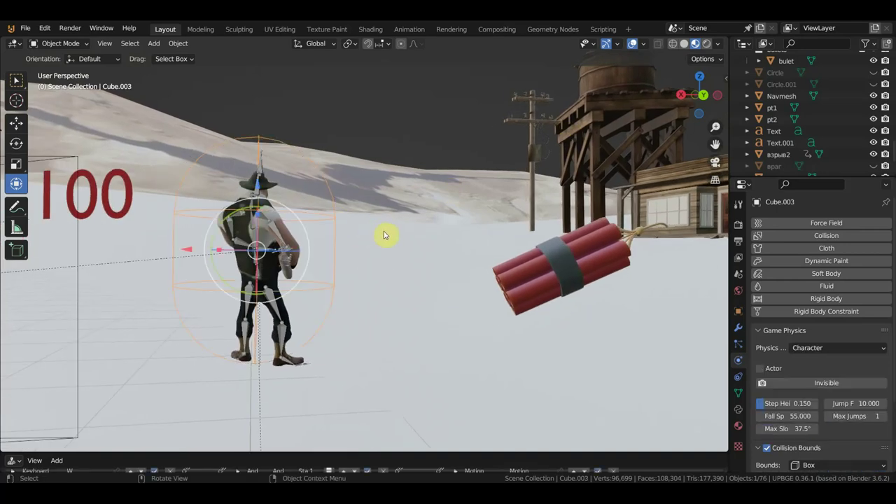
left_click_drag(407, 454, 425, 207)
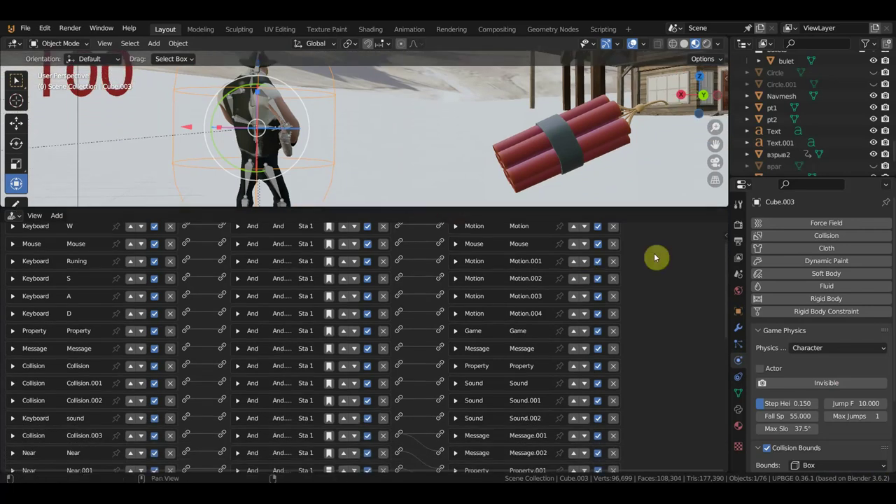
Toggle the logic Properties sidebar and scroll through the character's Steering and Visibility actuators.
left_click(729, 233)
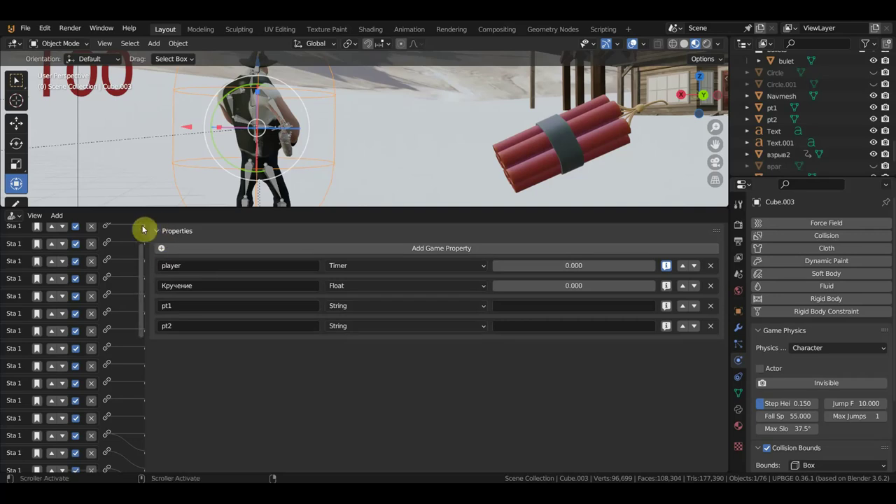
mouse_move(145, 224)
left_mouse_down()
mouse_move(709, 229)
mouse_move(689, 235)
left_mouse_up()
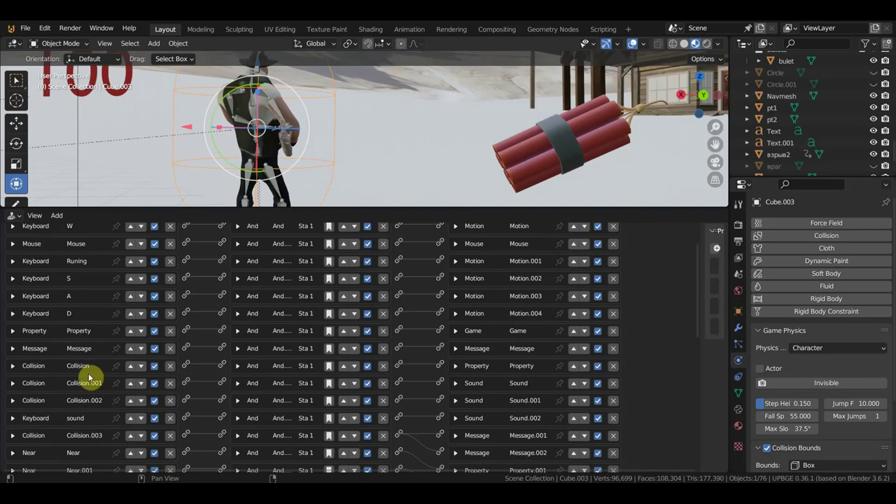
scroll(89, 378, "down", 2)
scroll(386, 444, "down", 5)
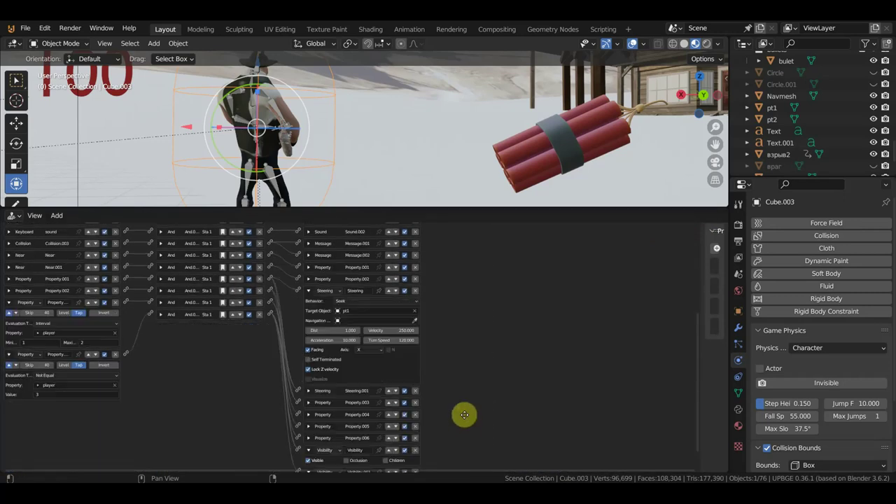
scroll(464, 414, "down", 1)
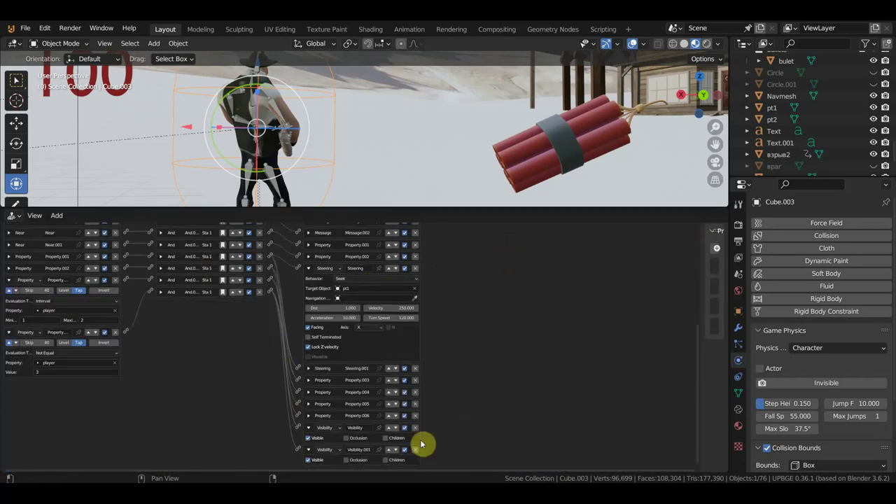
scroll(405, 336, "up", 2)
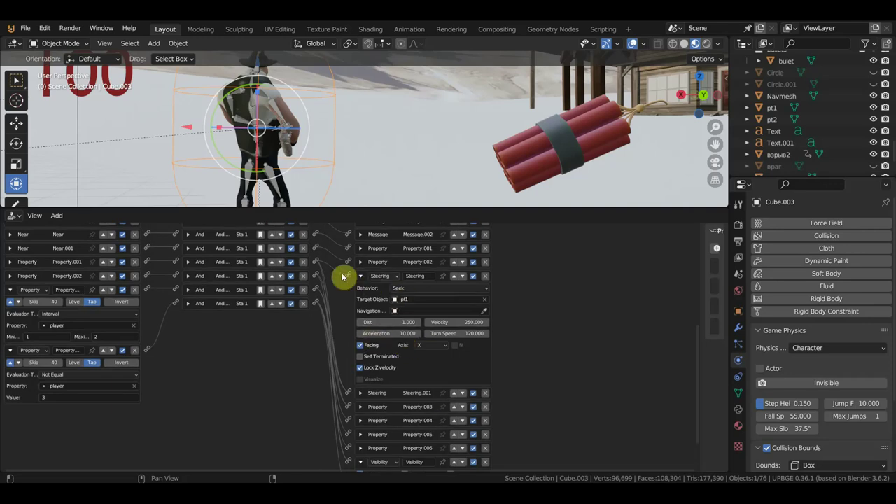
middle_click_drag(508, 434, 539, 340)
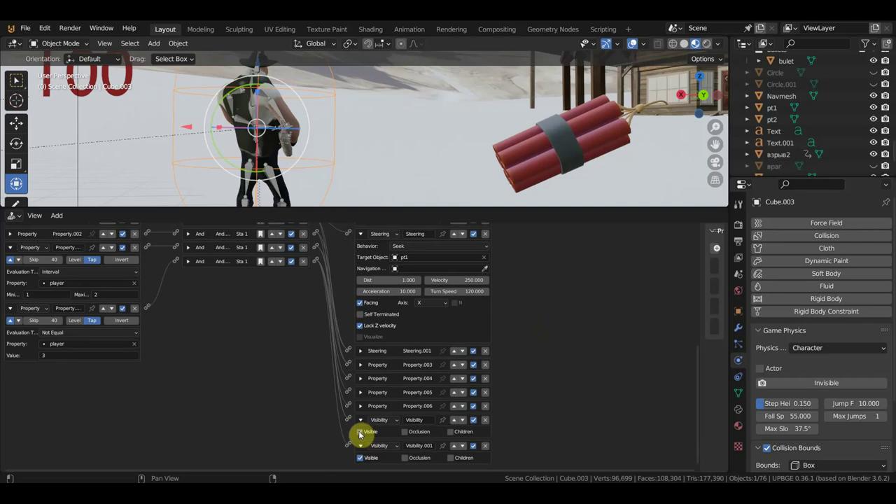
scroll(301, 432, "up", 3)
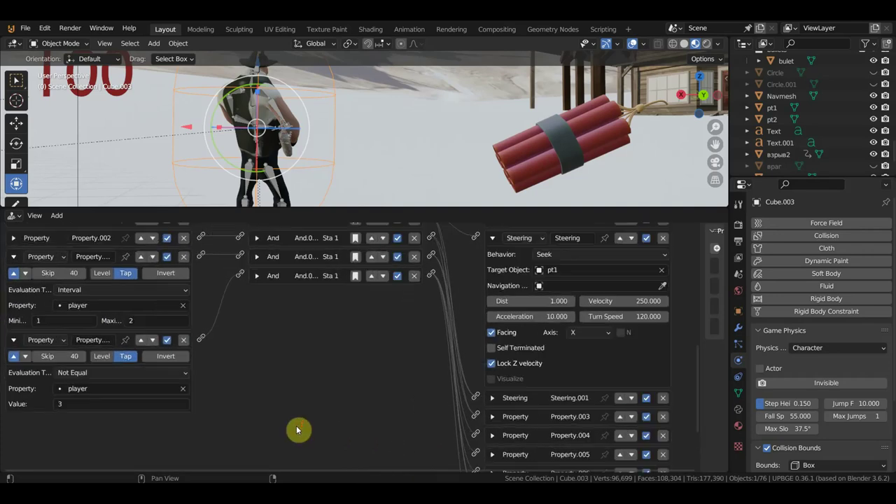
scroll(301, 433, "down", 2)
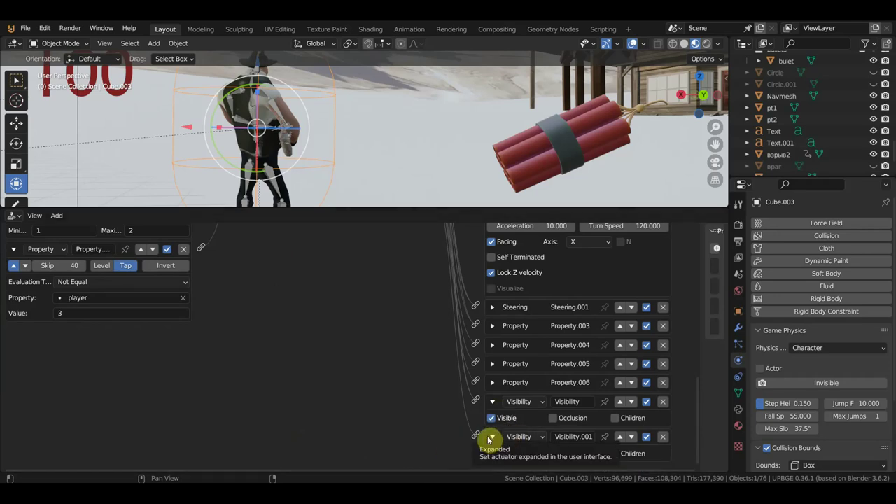
scroll(340, 400, "down", 2)
scroll(223, 314, "down", 1)
scroll(276, 372, "up", 2)
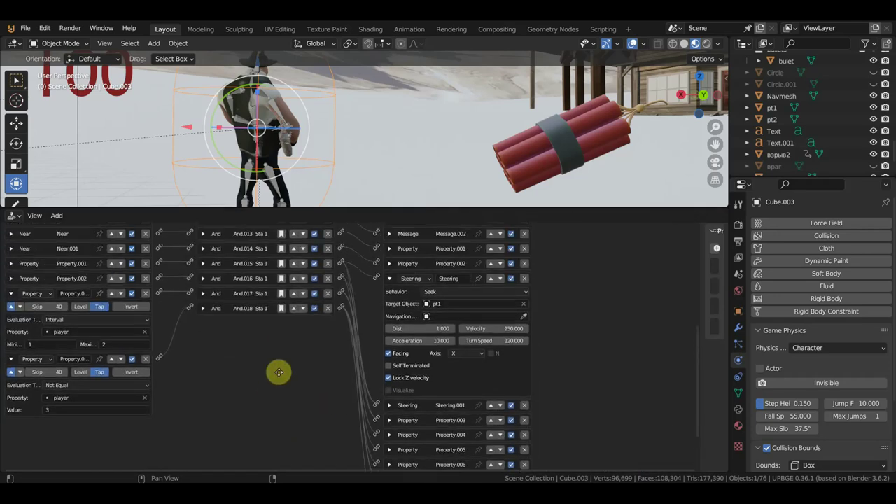
scroll(218, 353, "up", 2)
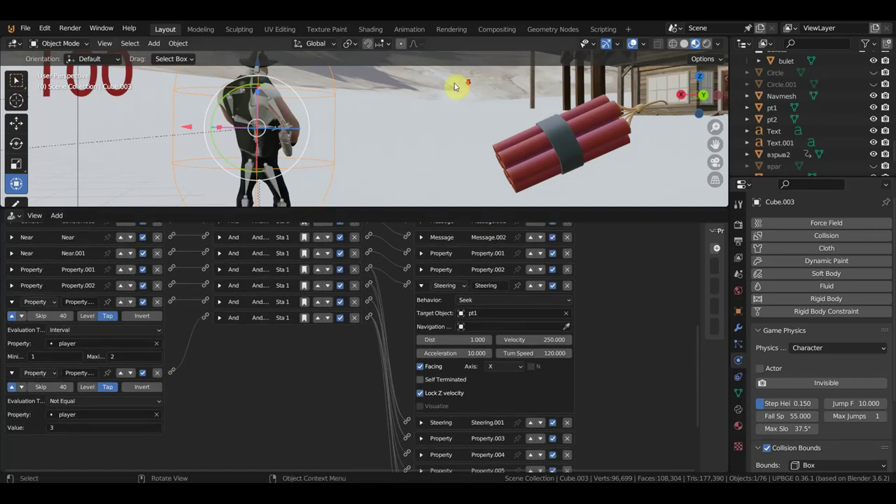
Navigate to the wooden building's door and select the pt2 waypoint.
mouse_move(454, 84)
middle_mouse_down()
mouse_move(161, 145)
mouse_move(338, 141)
middle_mouse_up()
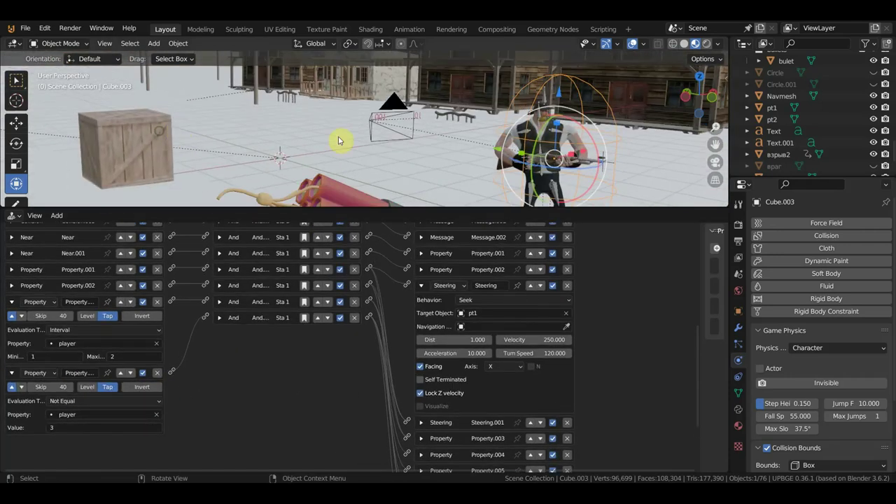
middle_click_drag(466, 146, 613, 137, "shift")
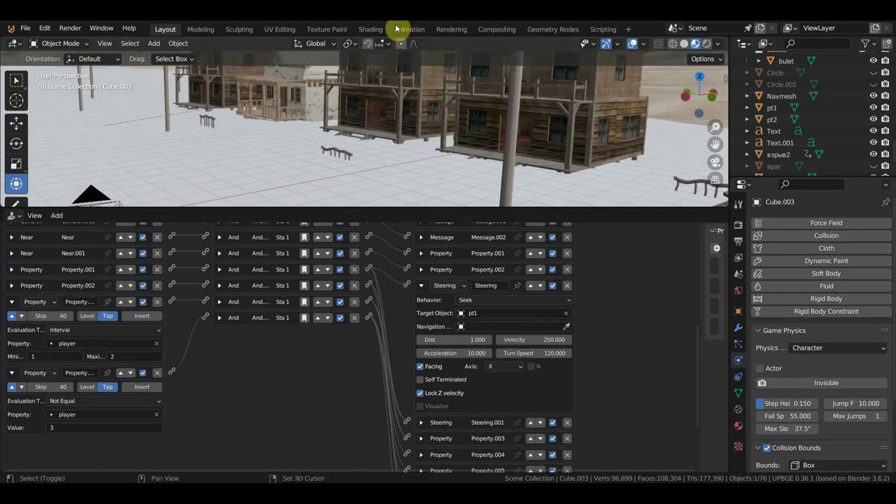
scroll(613, 137, "down", 5)
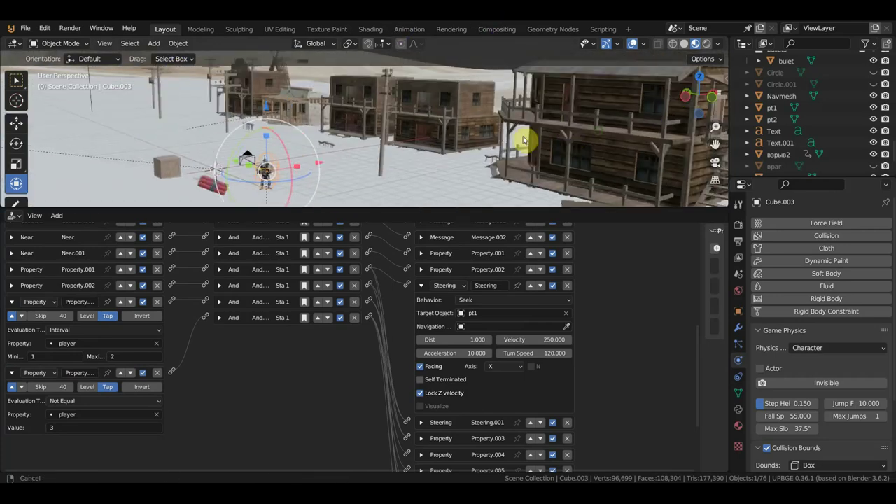
mouse_move(600, 136)
middle_mouse_down()
mouse_move(296, 156)
mouse_move(299, 113)
middle_mouse_up()
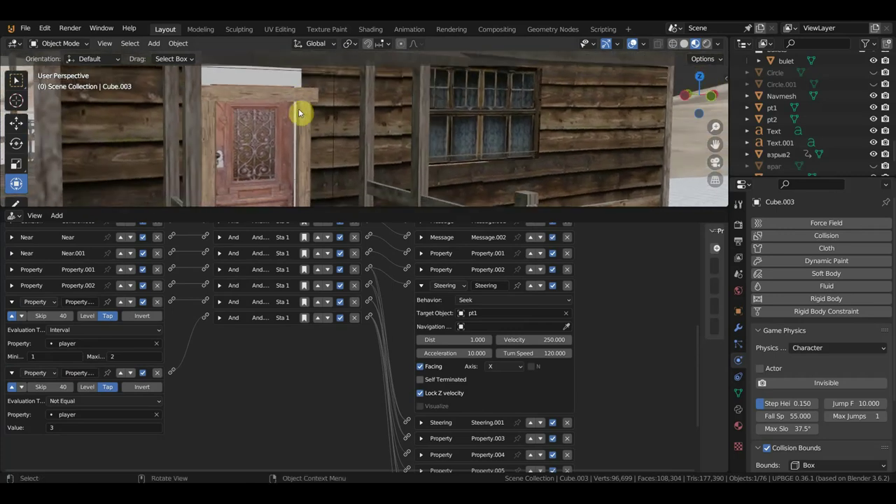
left_click(291, 83)
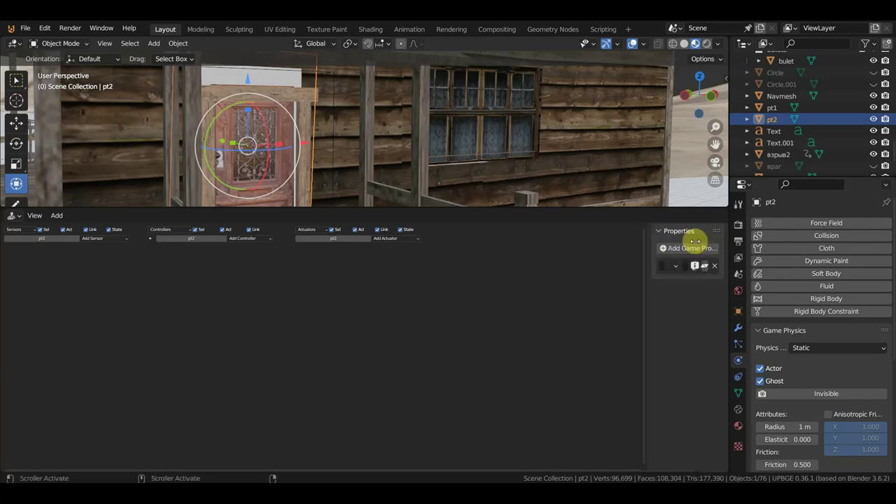
left_click_drag(699, 240, 236, 336)
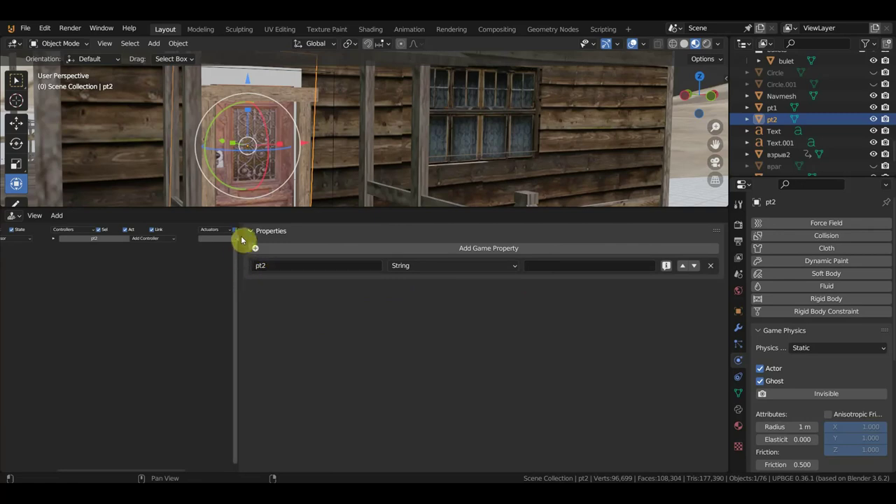
left_click_drag(238, 234, 725, 246)
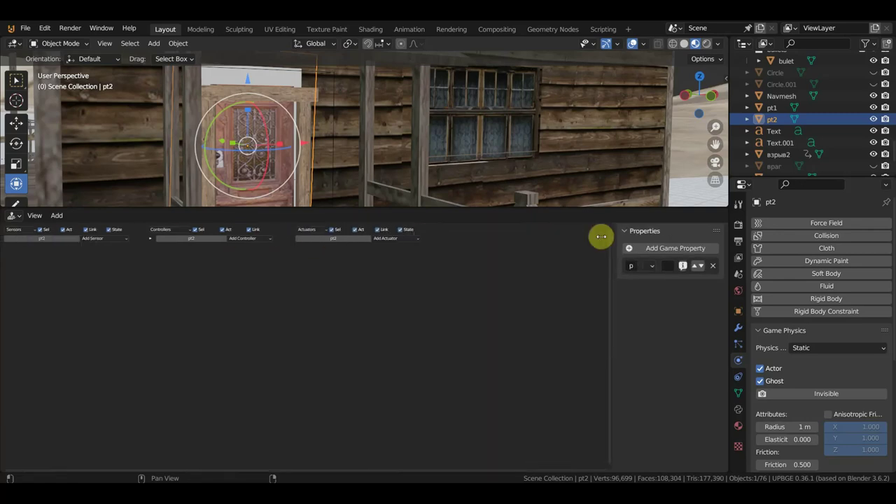
middle_click_drag(156, 174, 320, 169)
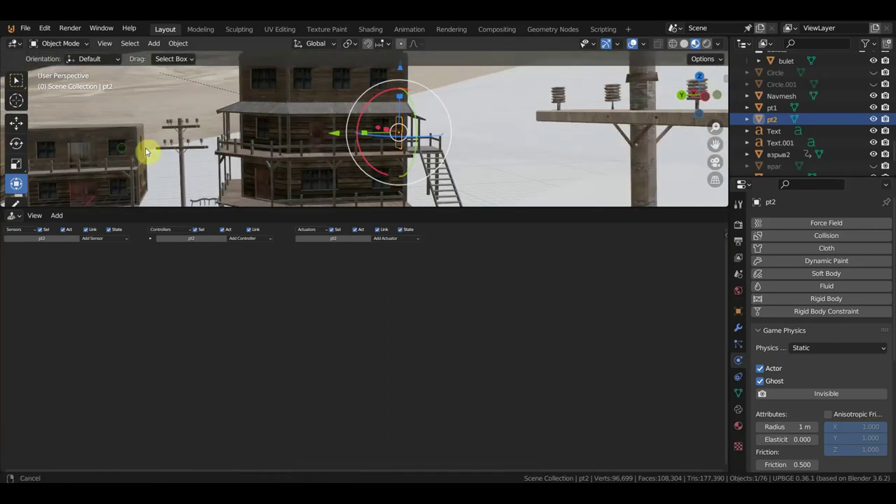
mouse_move(147, 149)
middle_mouse_down("shift")
mouse_move(122, 146)
mouse_move(247, 124)
mouse_move(205, 137)
middle_mouse_up("shift")
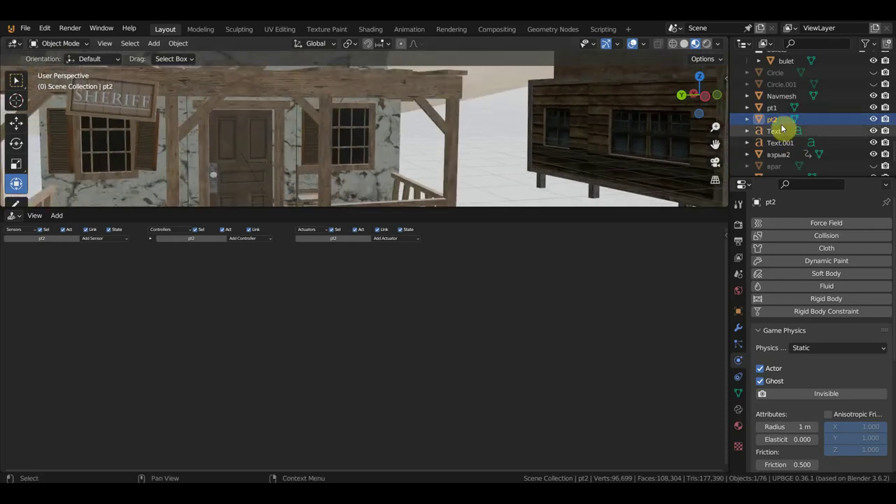
Rotate, scale and move pt1 onto the sheriff's office door, then apply its scale.
left_click(772, 109)
middle_click_drag(226, 136, 233, 93, "shift")
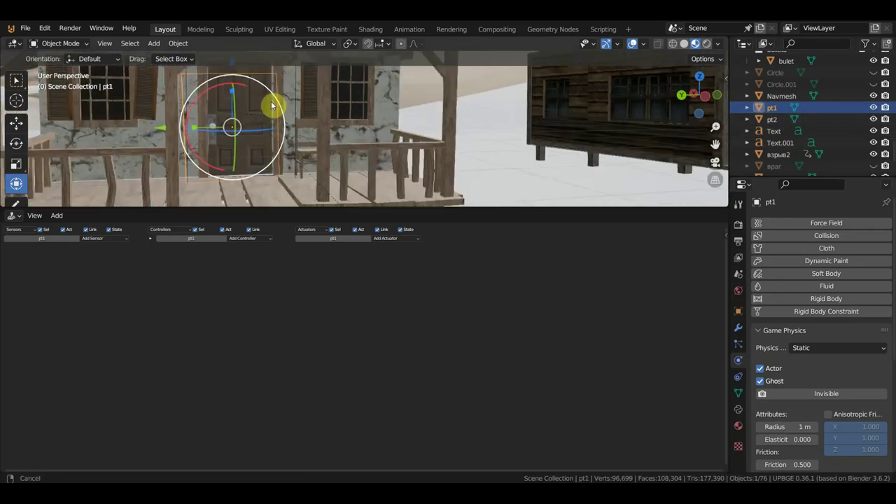
left_click_drag(233, 93, 233, 75)
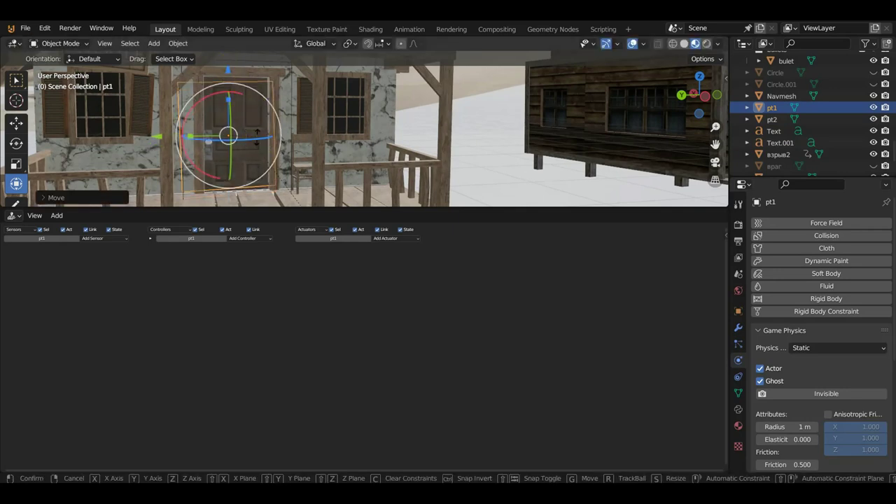
left_click_drag(256, 136, 261, 138)
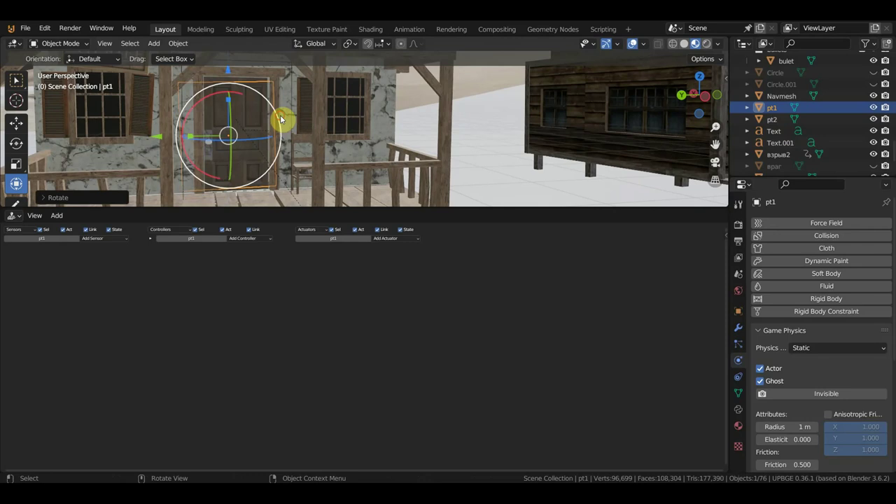
left_click_drag(281, 119, 268, 98)
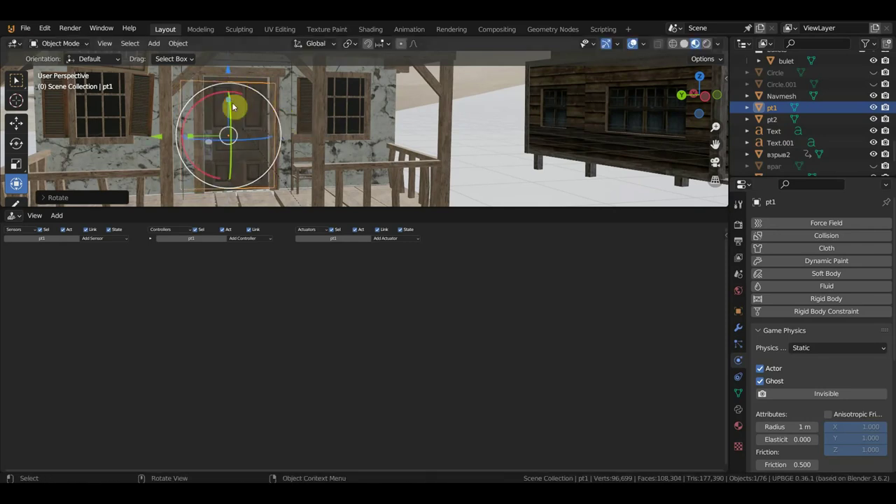
key("s")
left_click(226, 97)
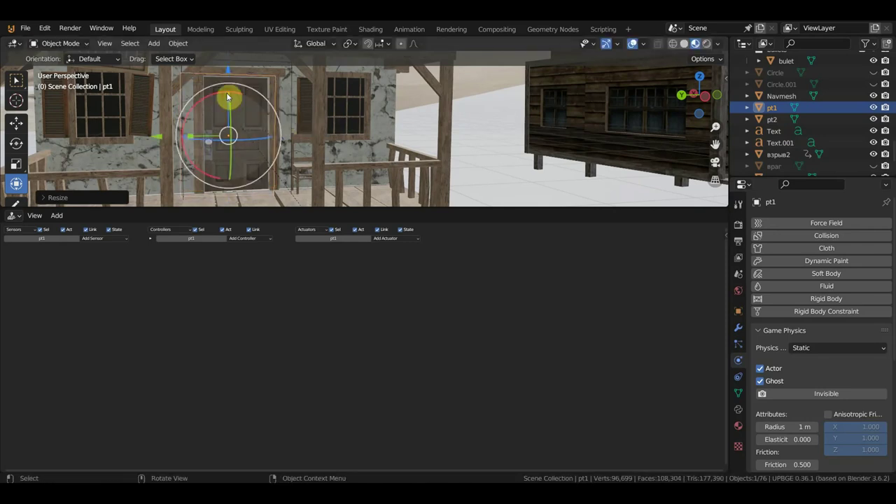
left_click_drag(156, 142, 161, 140)
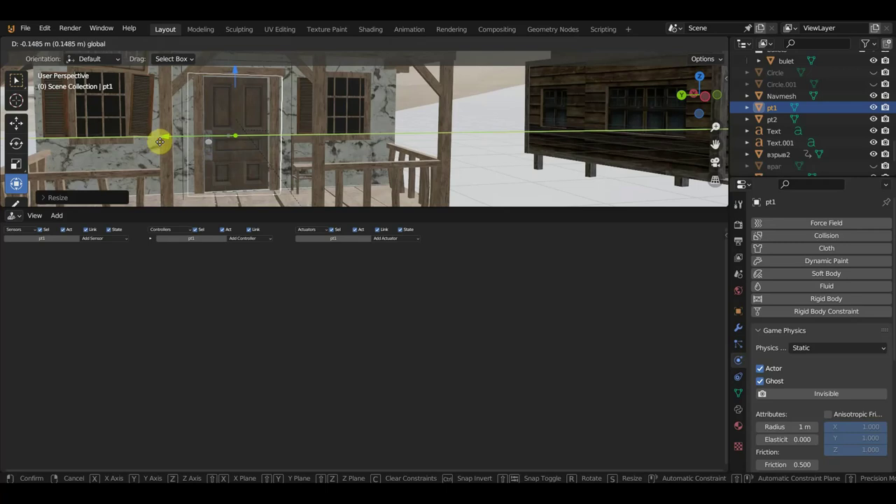
key("ctrl+a")
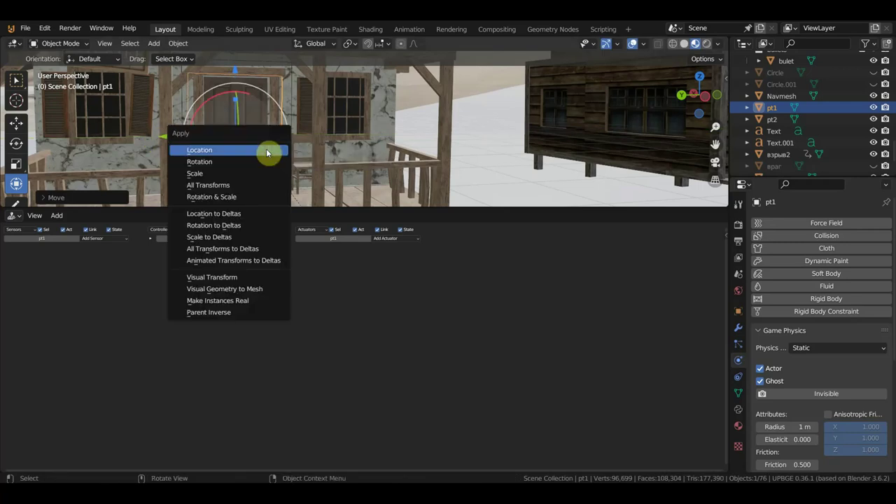
left_click(235, 173)
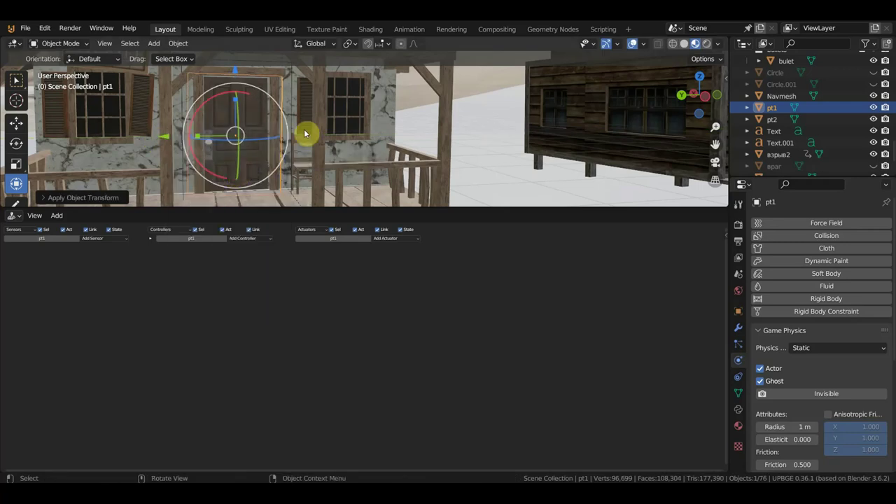
Check pt1's game properties, then show the scene's resolution and debug game settings.
left_click(725, 236)
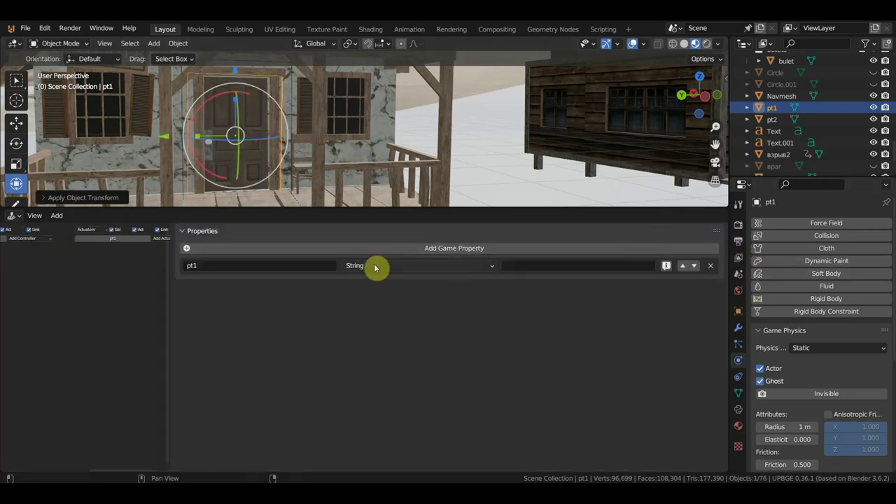
key("n")
left_click(738, 241)
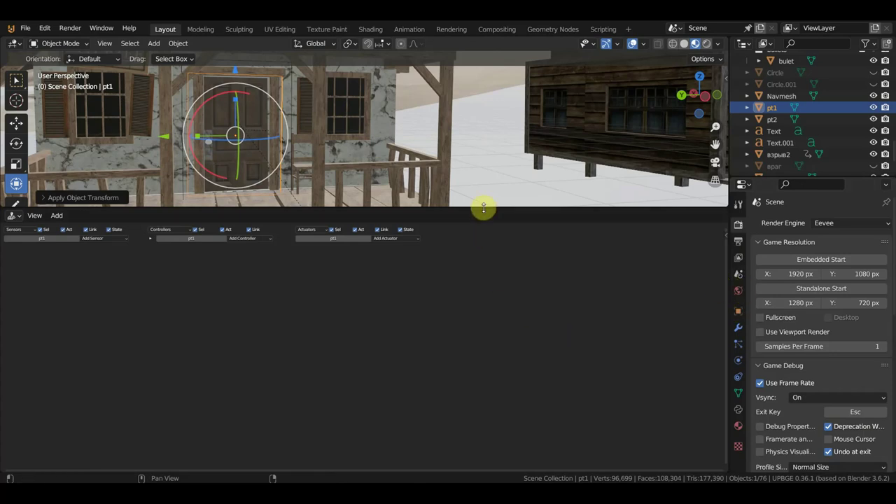
Enlarge the 3D viewport, run a brief play test, then look through the game camera.
left_click_drag(483, 217, 507, 412)
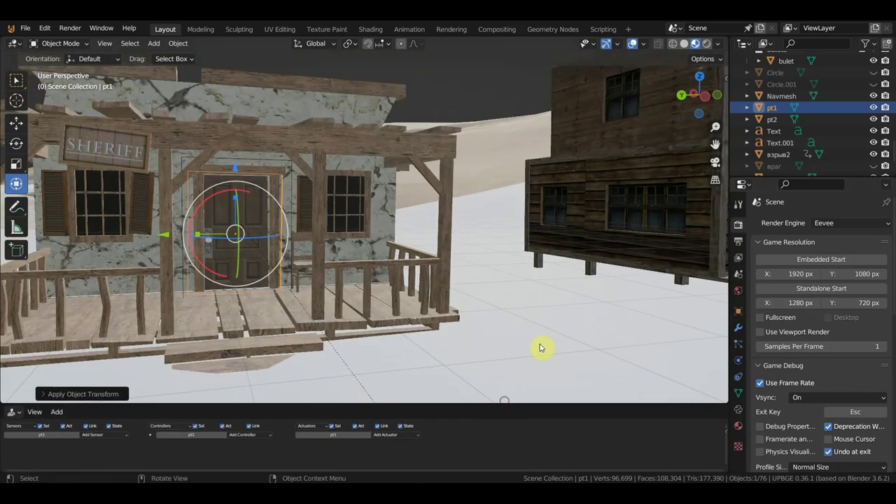
scroll(550, 335, "down", 5)
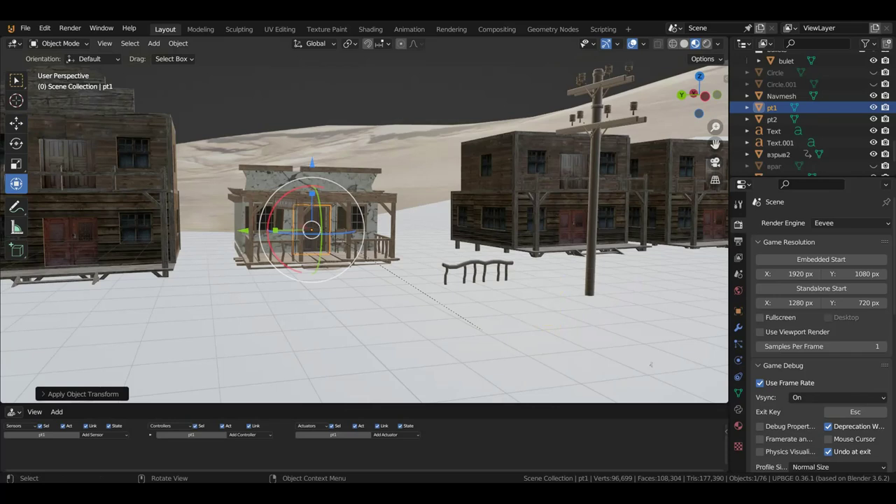
key("p")
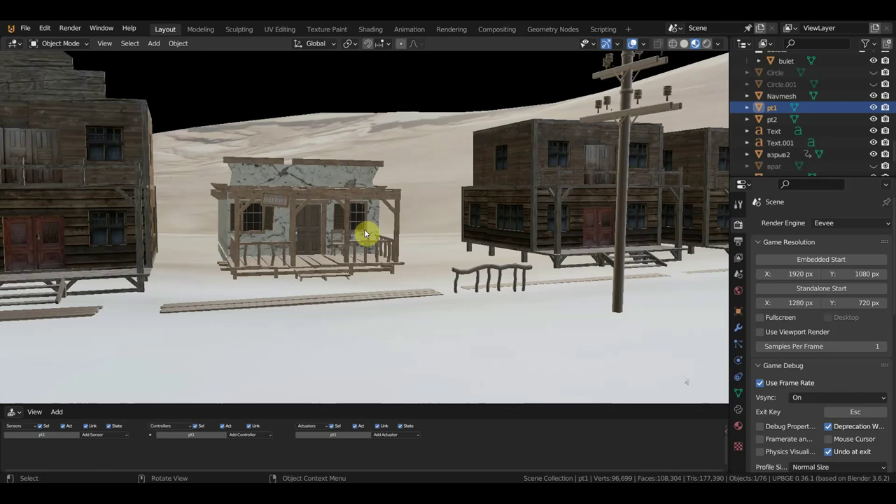
key("Escape")
key("KP_0")
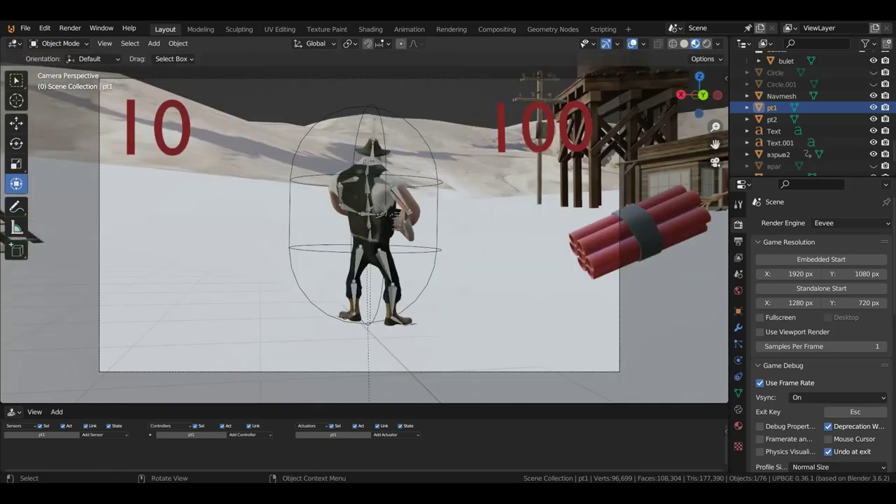
Start the embedded game with P and run the cowboy through town onto the sheriff's porch.
key("p")
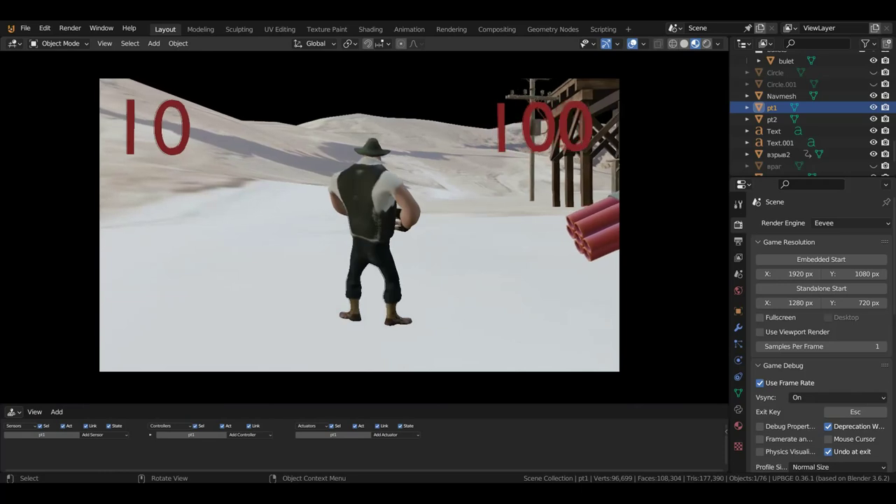
key("w")
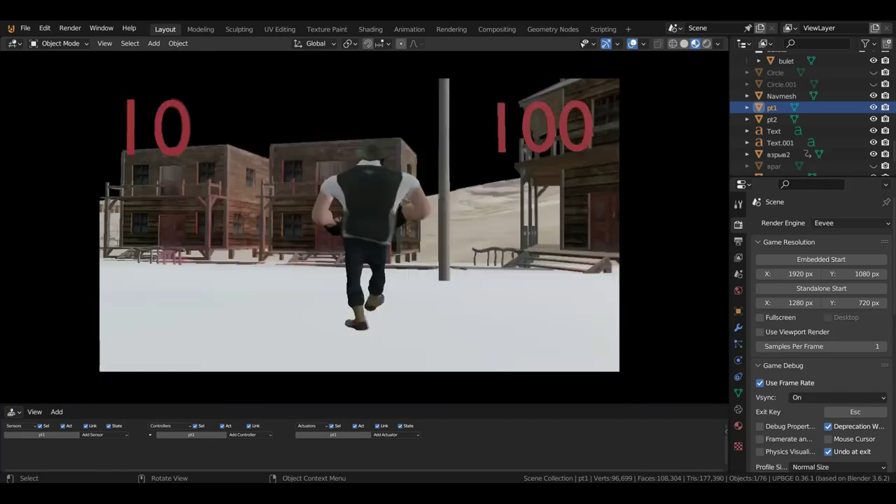
key("d")
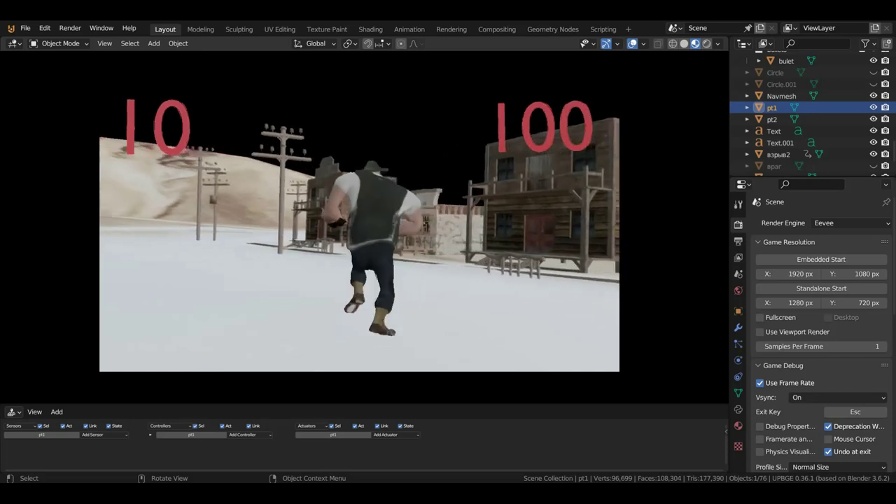
key("w")
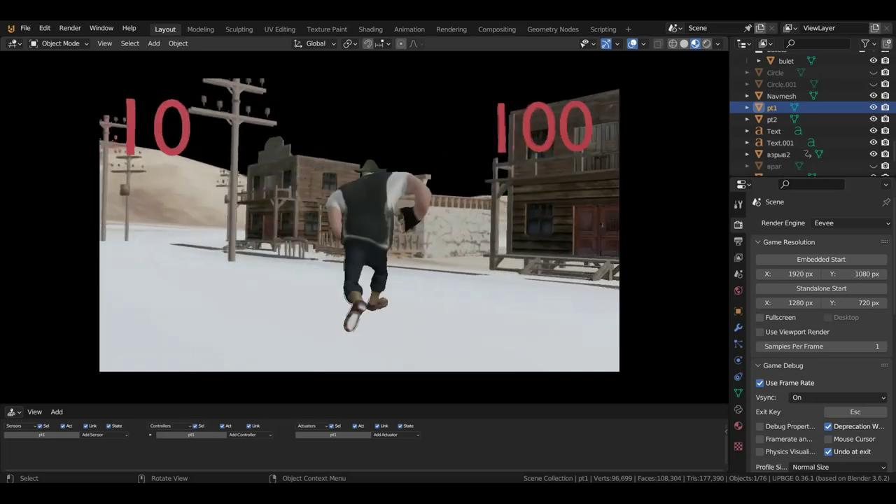
key("a")
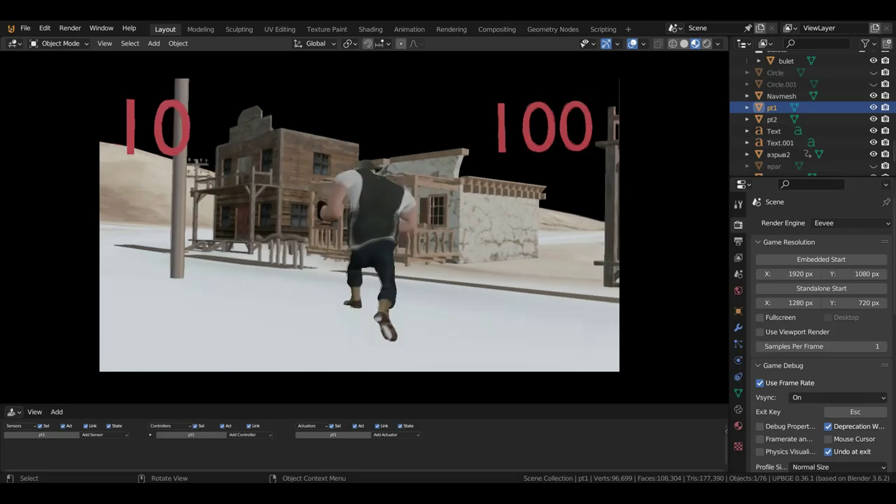
key("w")
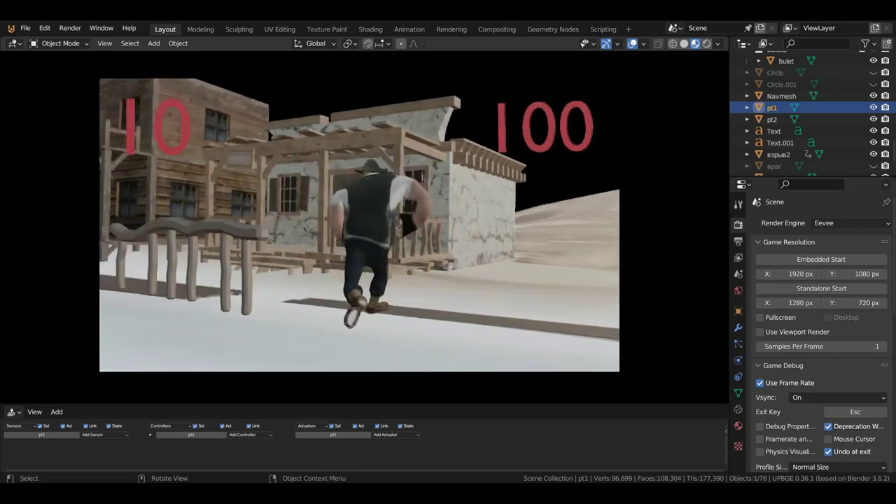
key("d")
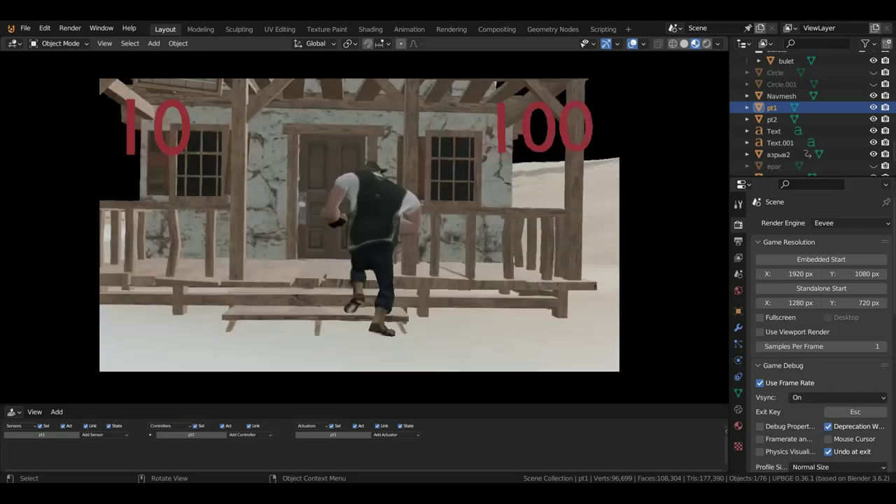
key("w")
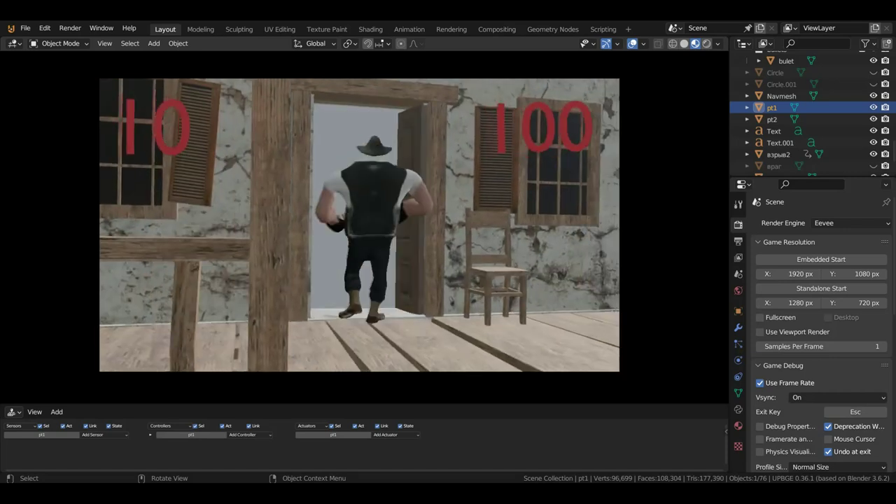
Steer the cowboy into the sheriff's office doorway, then back out over the porch into town.
key("a")
key("d")
key("w")
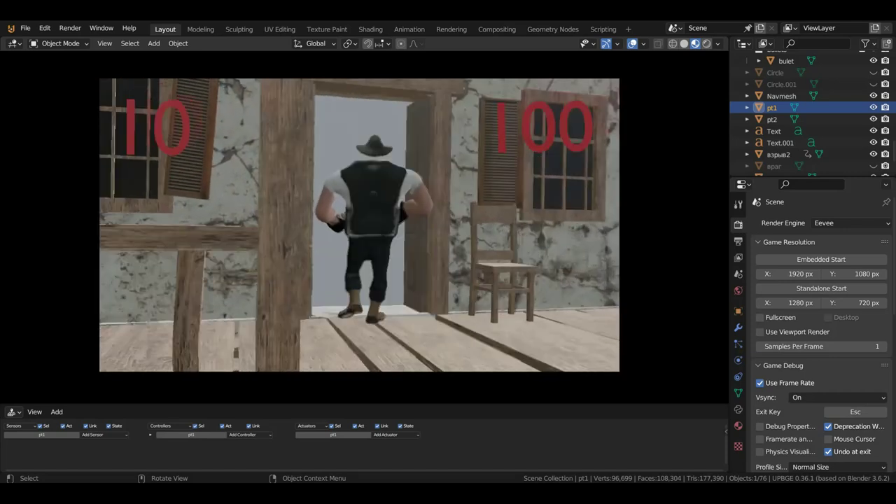
key("w")
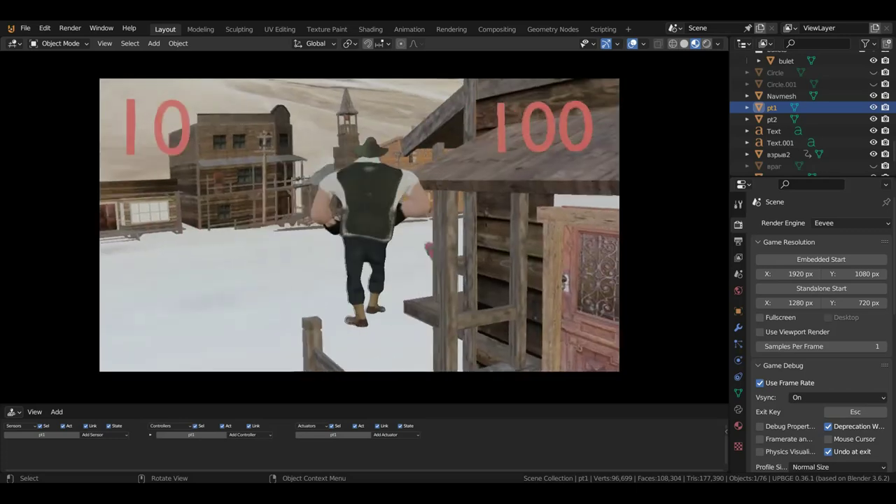
key("w")
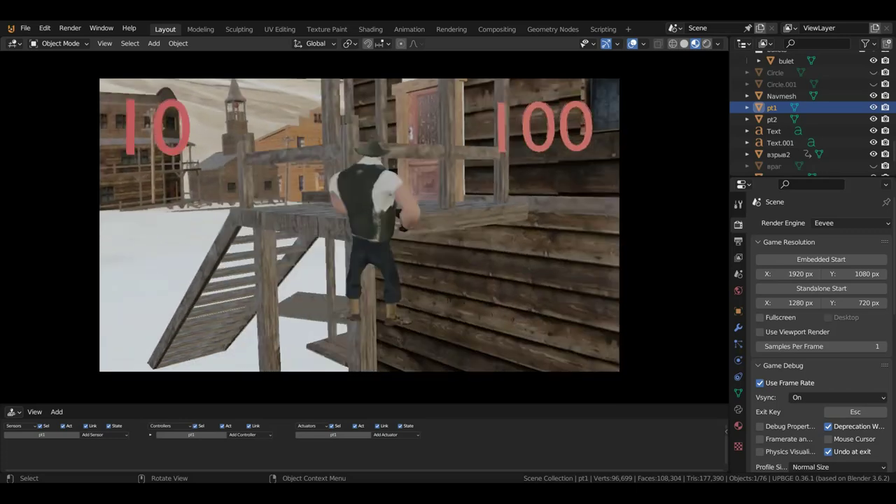
key("w")
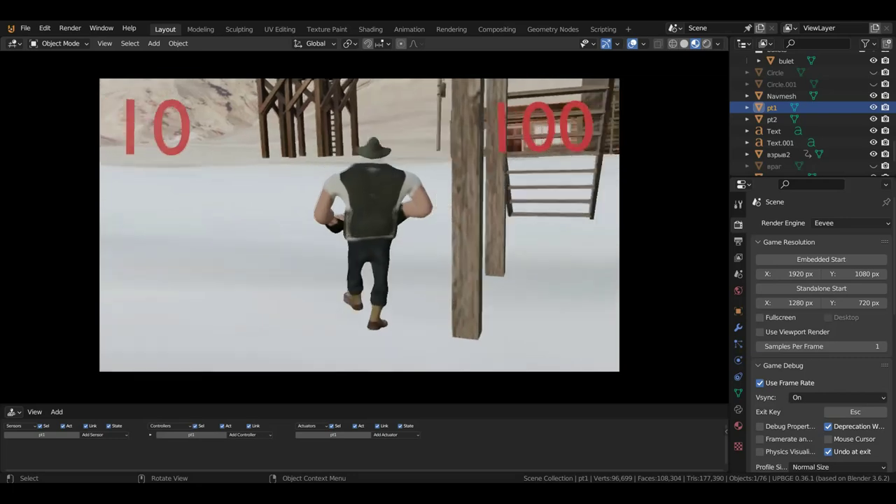
key("w")
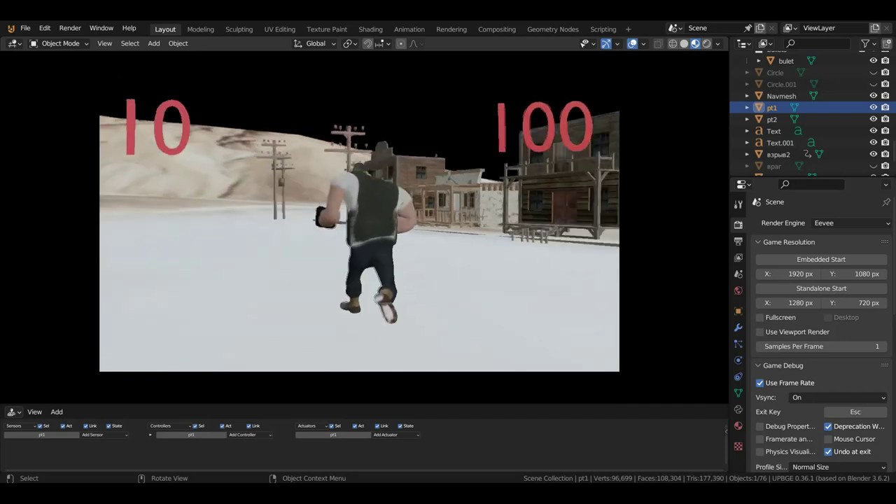
Fire one shot so the left counter drops from 10 to 9, then quit the game with Esc.
left_click(360, 229)
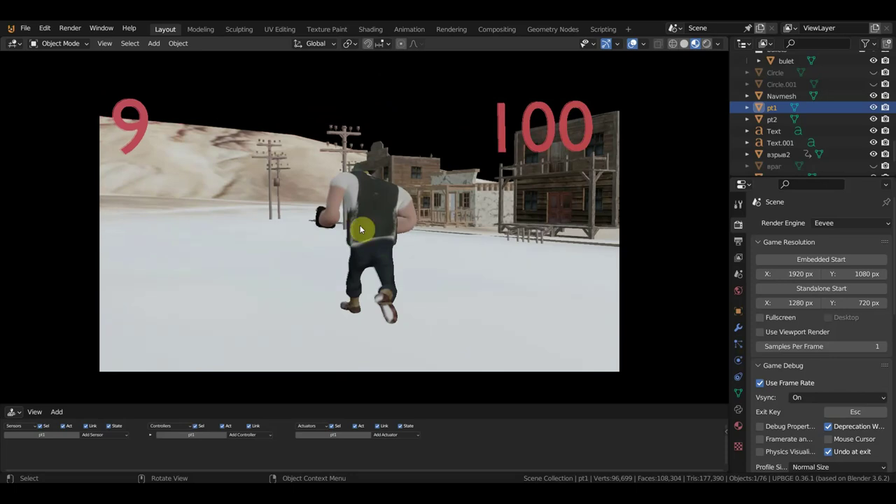
key("Escape")
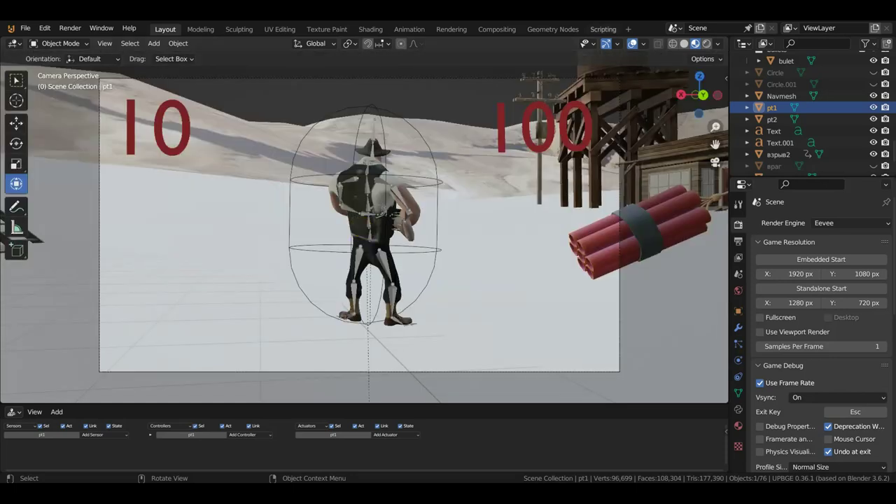
Leave the camera view and orbit around the western town's wooden buildings.
left_click(674, 28)
mouse_move(474, 276)
middle_mouse_down()
mouse_move(467, 287)
mouse_move(481, 271)
middle_mouse_up()
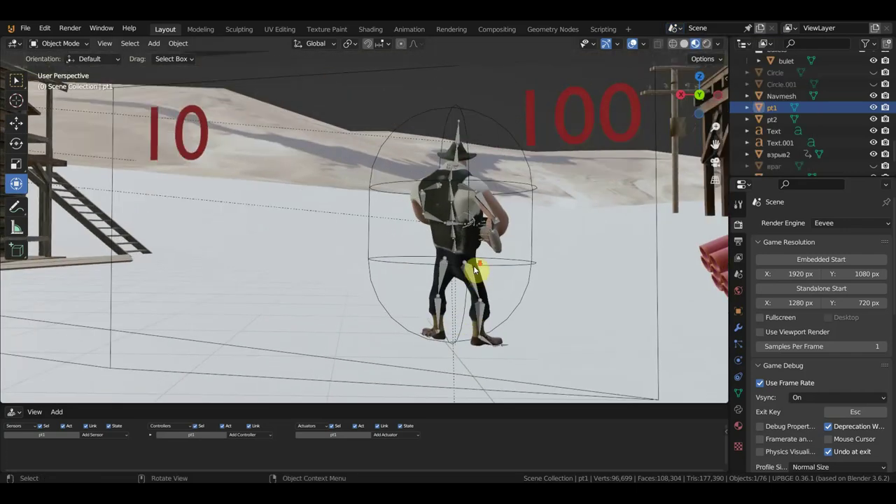
scroll(456, 300, "down", 5)
scroll(420, 275, "up", 3)
middle_click_drag(420, 274, 242, 236)
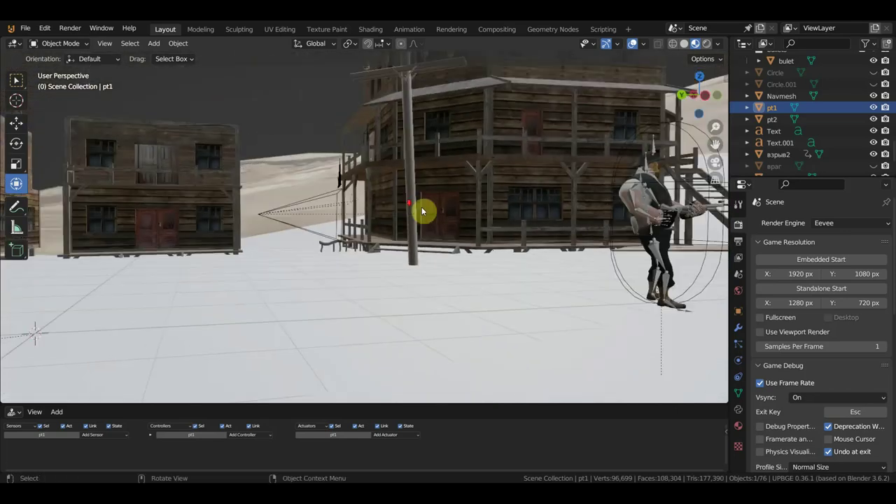
middle_click_drag(242, 237, 392, 222)
Pull back to a wide view of the town and select the game camera.
scroll(392, 223, "up", 5)
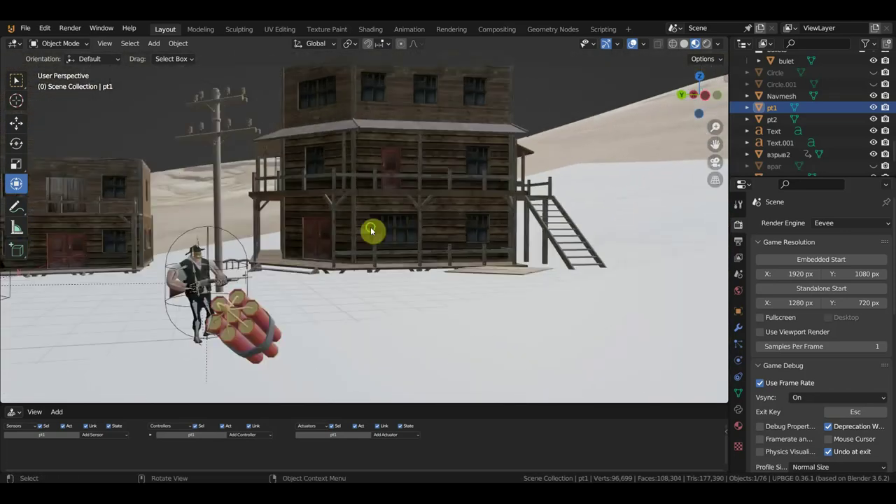
scroll(422, 210, "up", 3)
scroll(422, 210, "down", 2)
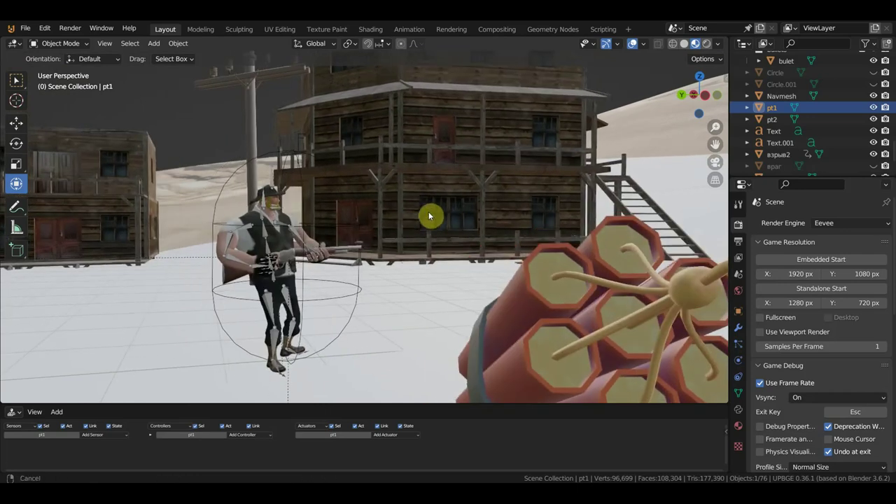
scroll(430, 214, "down", 4)
middle_click_drag(200, 235, 203, 244)
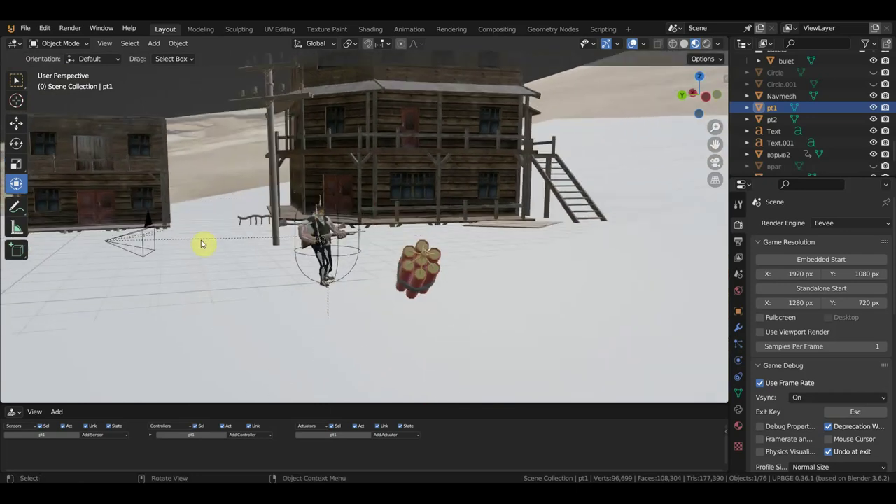
left_click(131, 238)
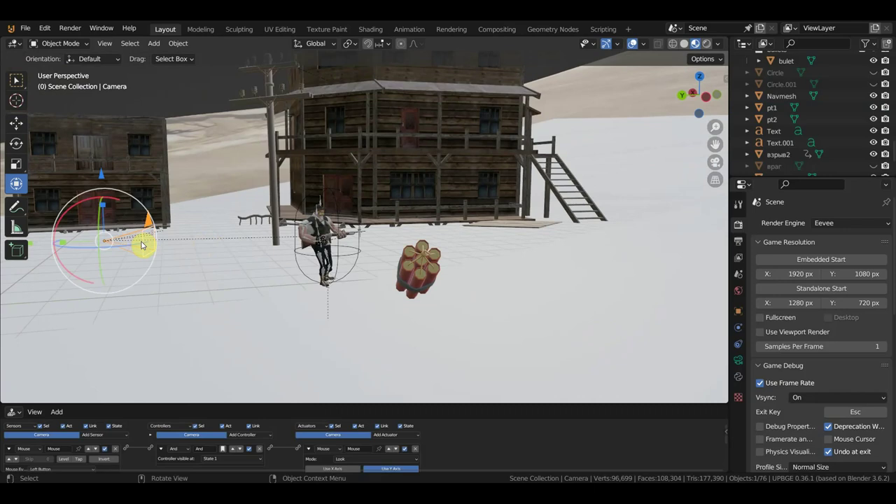
Walk the game camera forward until it sits close behind the cowboy's back and shoulders.
key("KP_0")
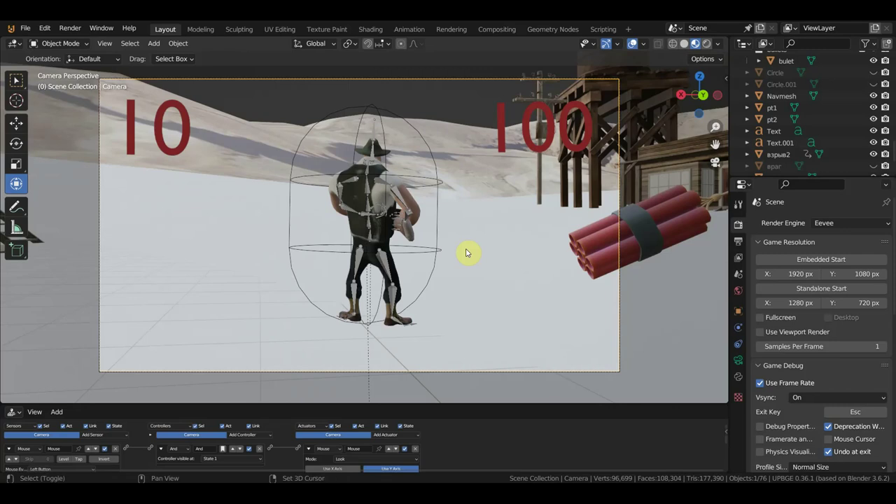
key("shift+grave")
key("w")
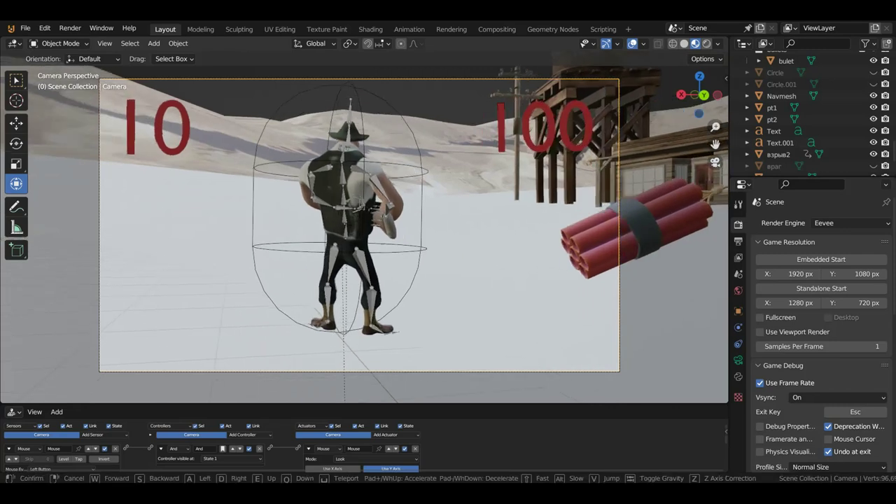
key("w")
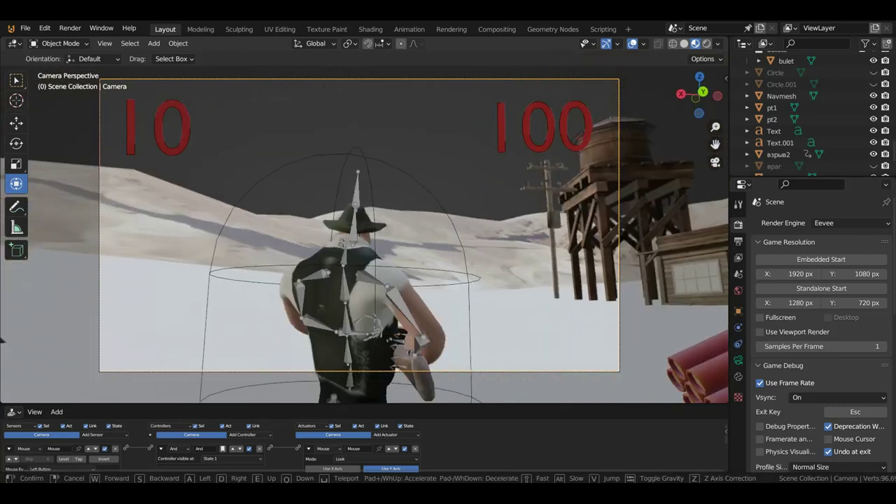
key("w")
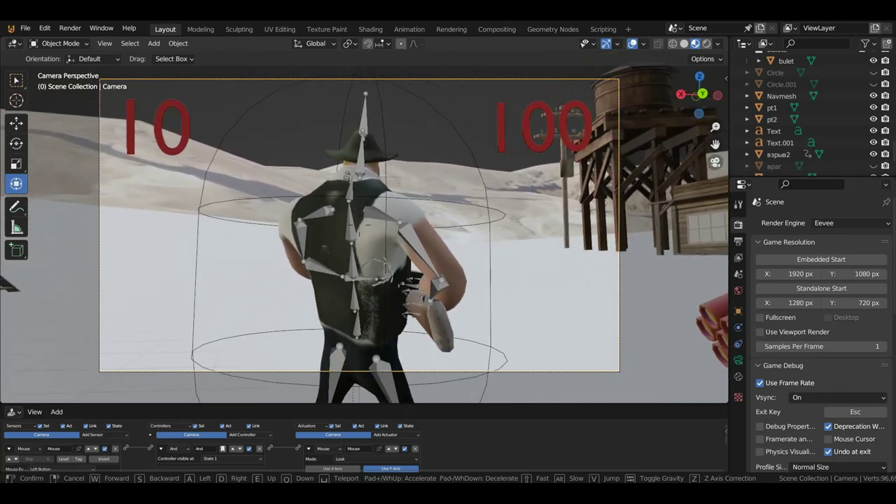
left_click(467, 253)
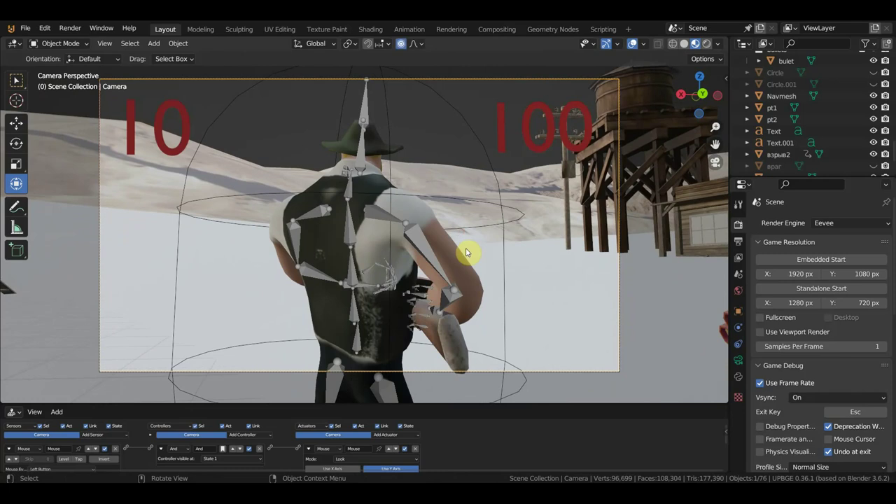
key("p")
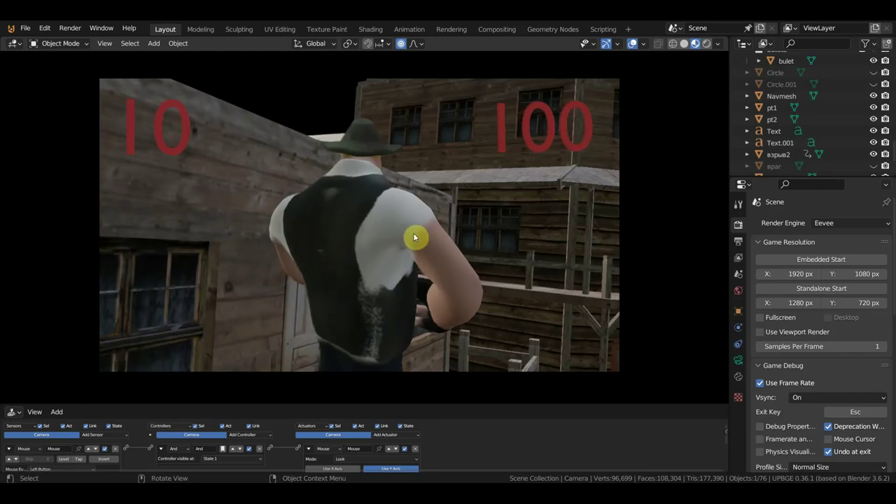
key("Escape")
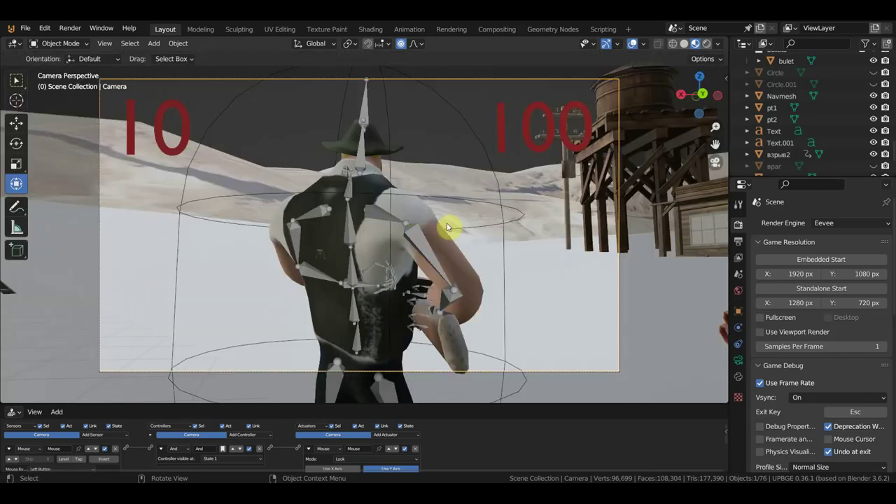
Select the character's Cube.003 and frame it close up.
middle_click_drag(571, 195, 194, 256)
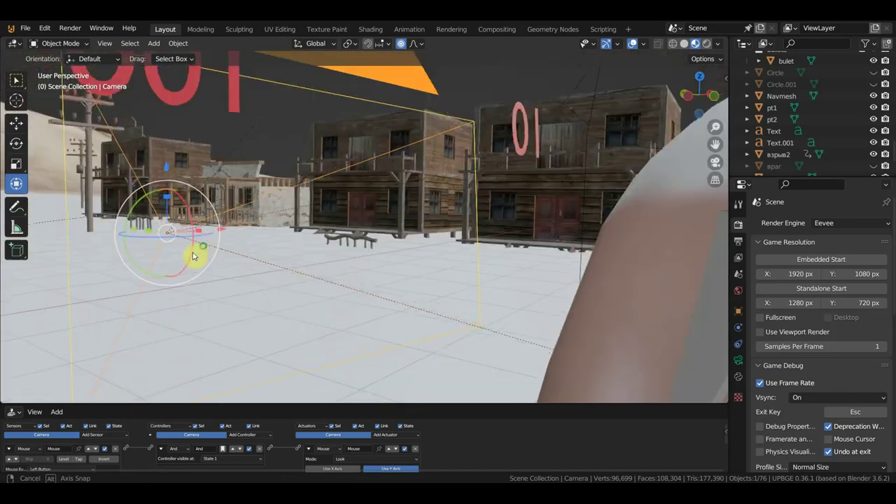
key("KP_0")
left_click(316, 196)
key("KP_Decimal")
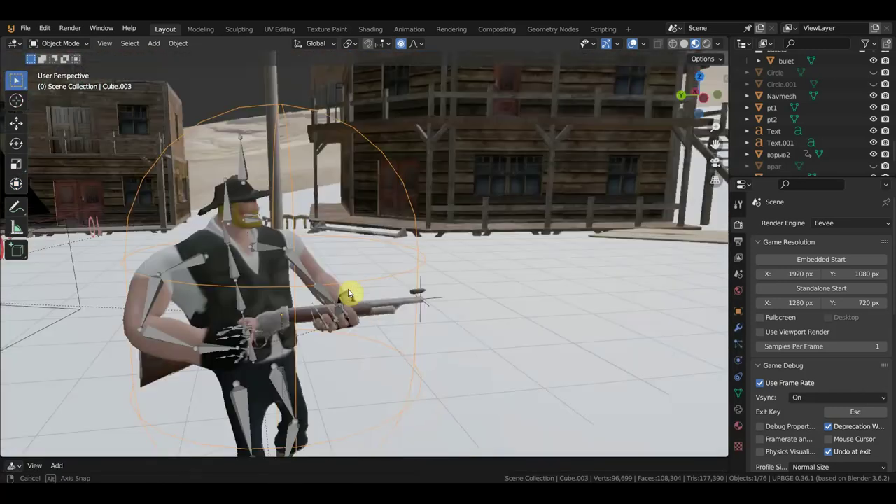
scroll(550, 246, "down", 5)
Orbit to the wooden house porch and select the pt2 waypoint at its door.
mouse_move(551, 246)
middle_mouse_down()
mouse_move(617, 240)
mouse_move(369, 262)
middle_mouse_up()
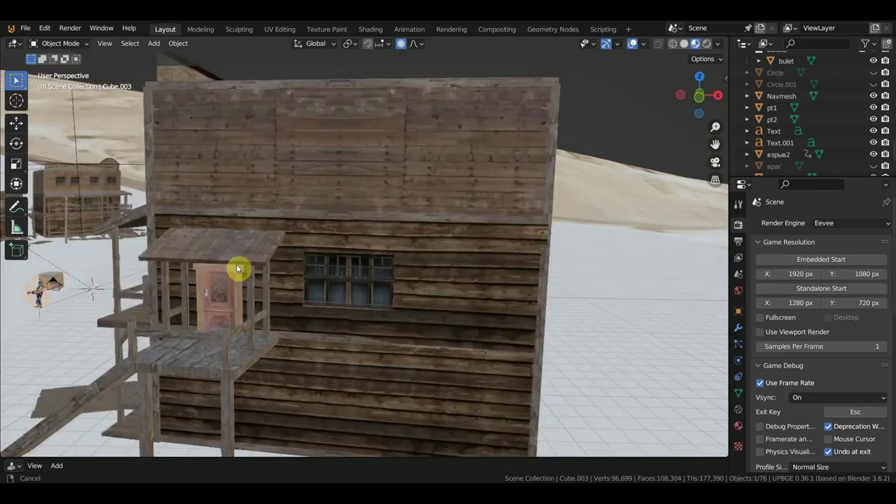
scroll(373, 262, "up", 6)
scroll(411, 246, "down", 4)
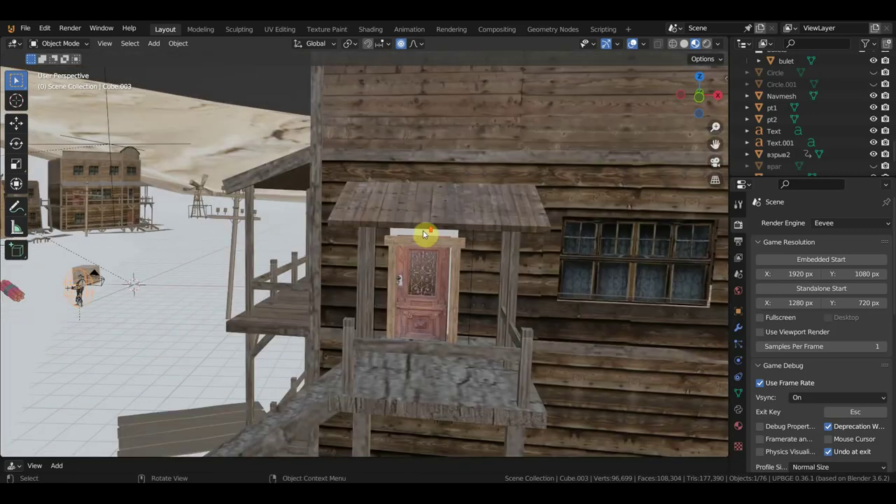
scroll(424, 234, "up", 2)
scroll(418, 228, "up", 2)
scroll(399, 203, "up", 2)
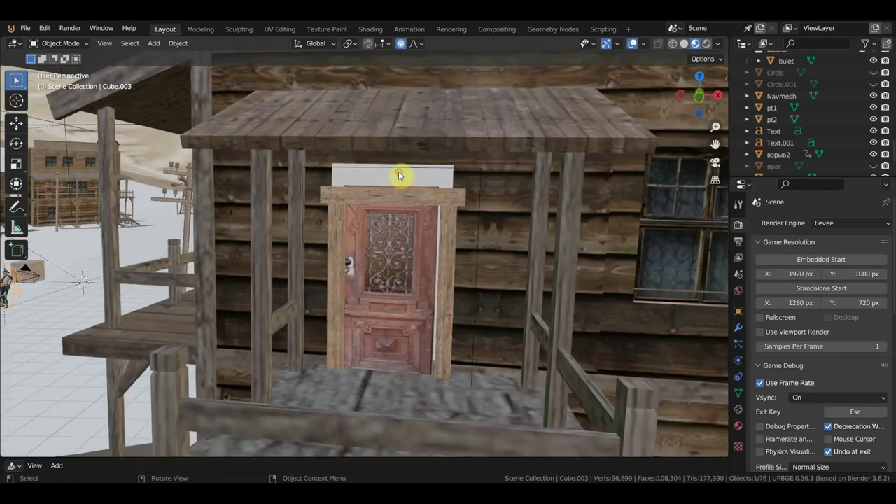
left_click(393, 178)
scroll(424, 309, "down", 5)
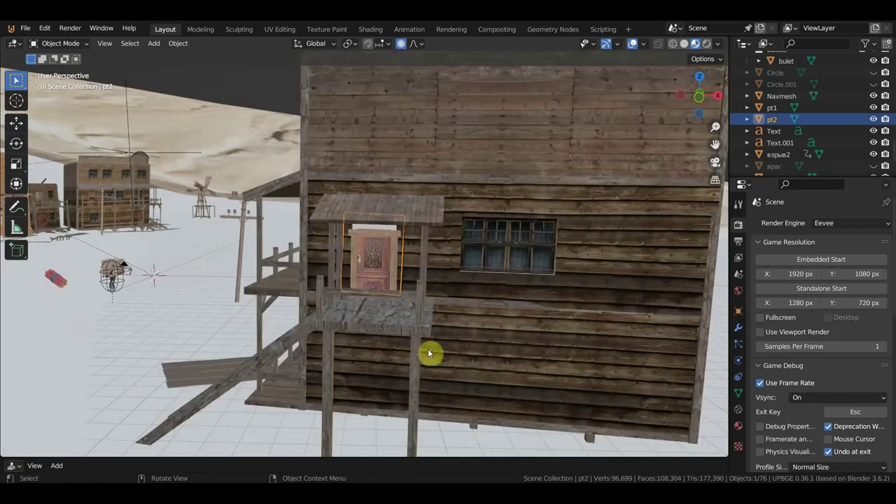
middle_click_drag(435, 320, 462, 293)
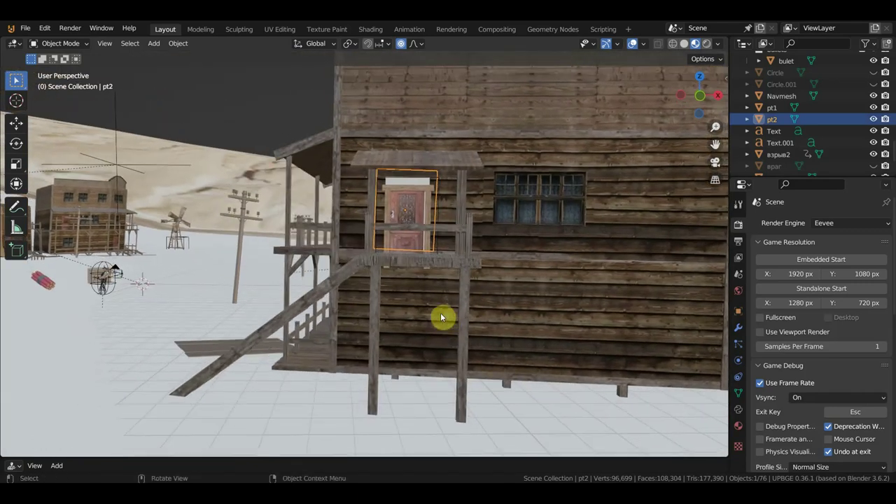
scroll(459, 294, "up", 2)
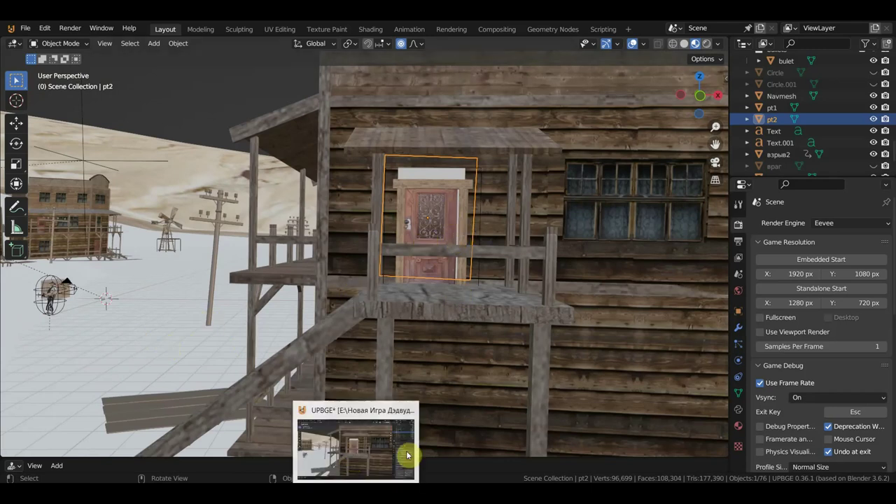
Give pt2 an Always sensor connected to a Visibility actuator.
left_click_drag(467, 457, 476, 293)
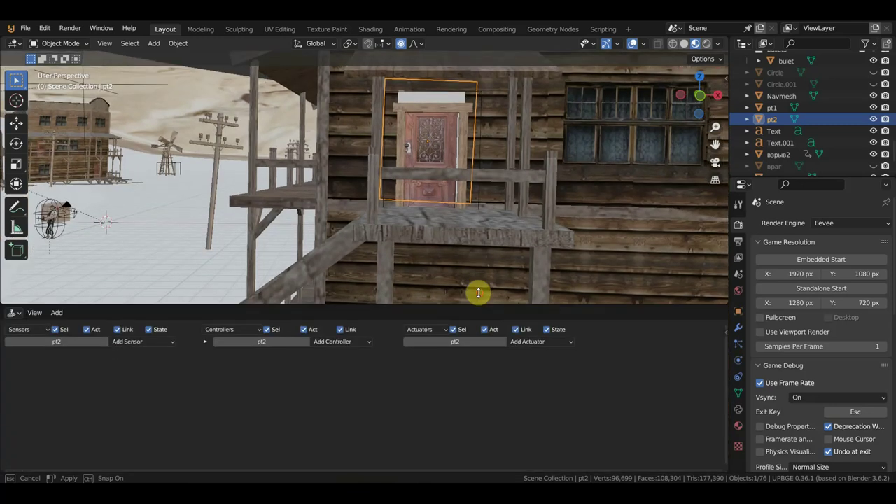
left_click(136, 328)
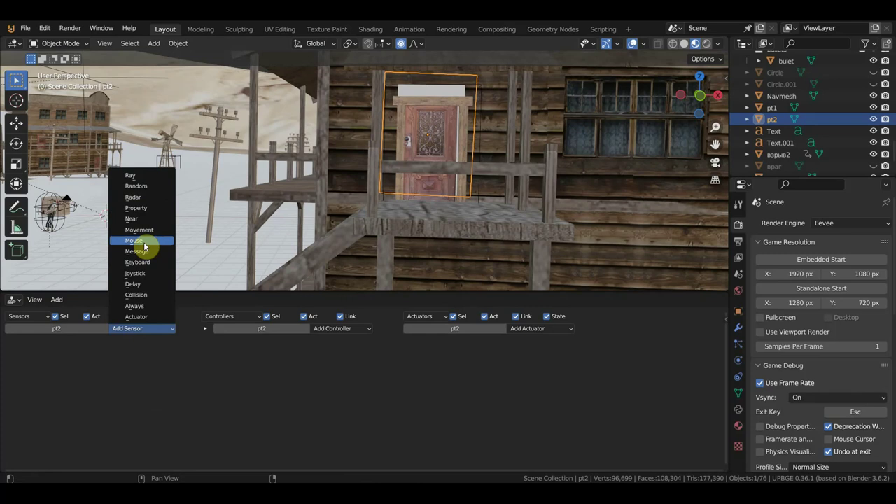
left_click(154, 307)
left_click(536, 329)
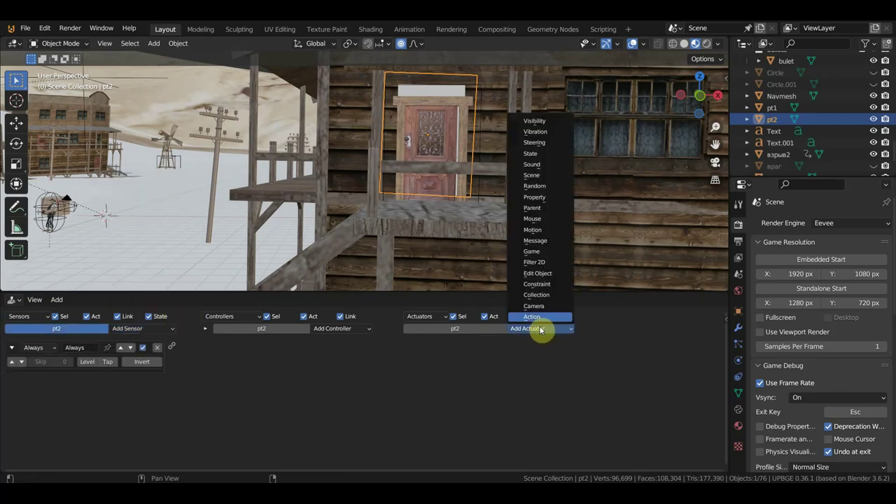
left_click(536, 121)
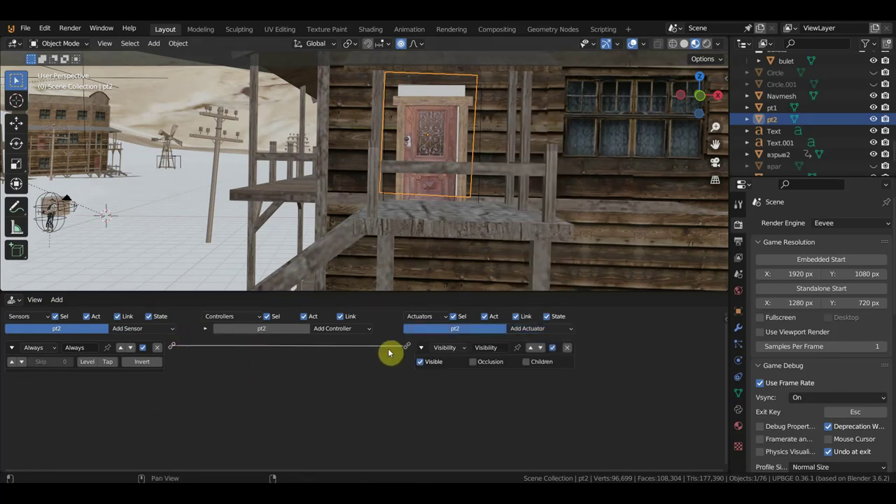
left_click_drag(174, 348, 407, 348)
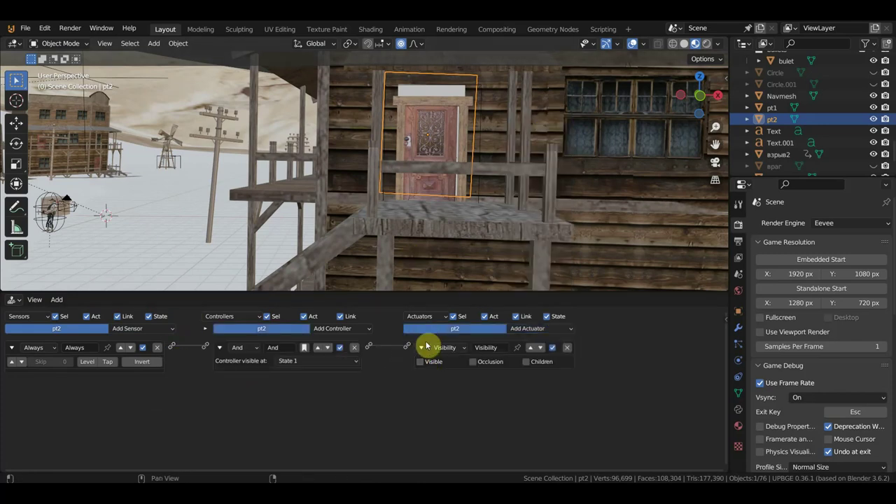
Select pt1 and link an Always sensor through an And controller to a Visibility actuator with Visible off.
mouse_move(432, 182)
middle_mouse_down()
mouse_move(518, 192)
mouse_move(92, 257)
mouse_move(365, 257)
middle_mouse_up()
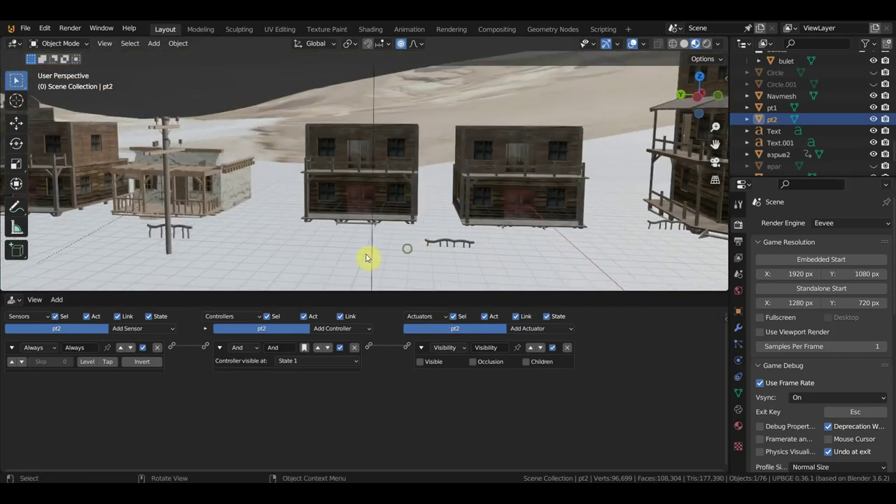
scroll(149, 203, "up", 3)
mouse_move(150, 201)
middle_mouse_down()
mouse_move(420, 190)
mouse_move(274, 201)
mouse_move(294, 191)
middle_mouse_up()
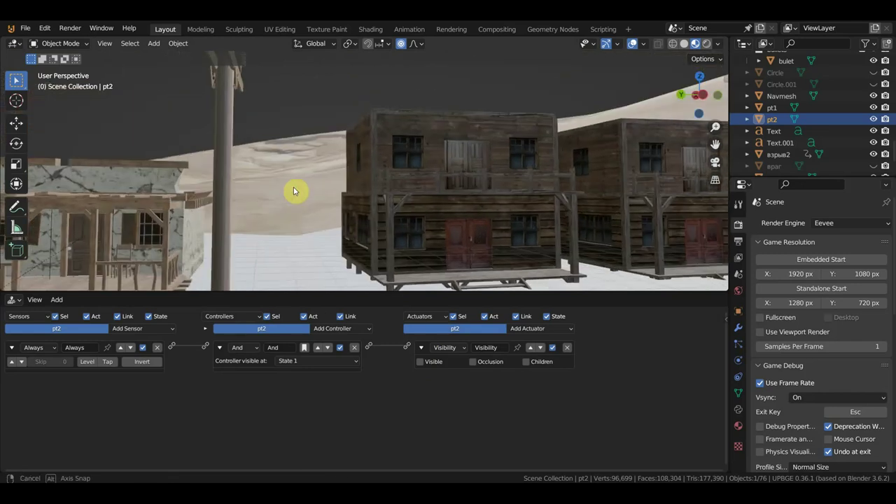
left_click(778, 108)
left_click(140, 328)
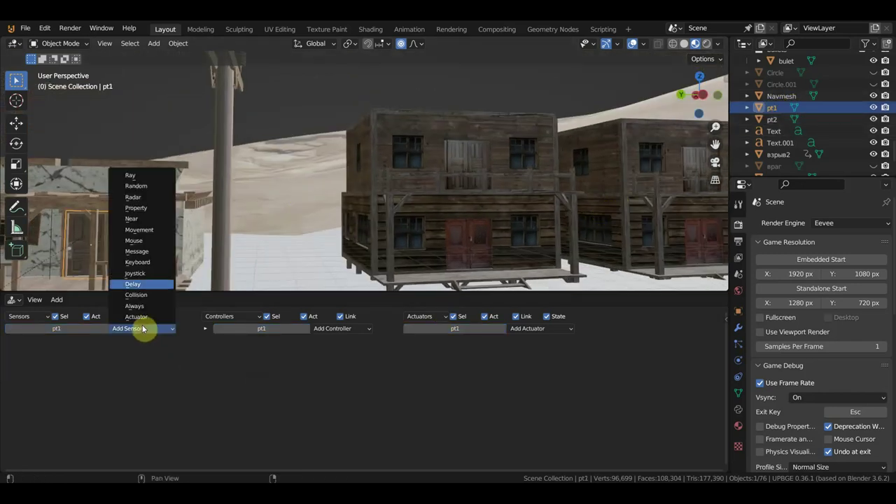
left_click(140, 306)
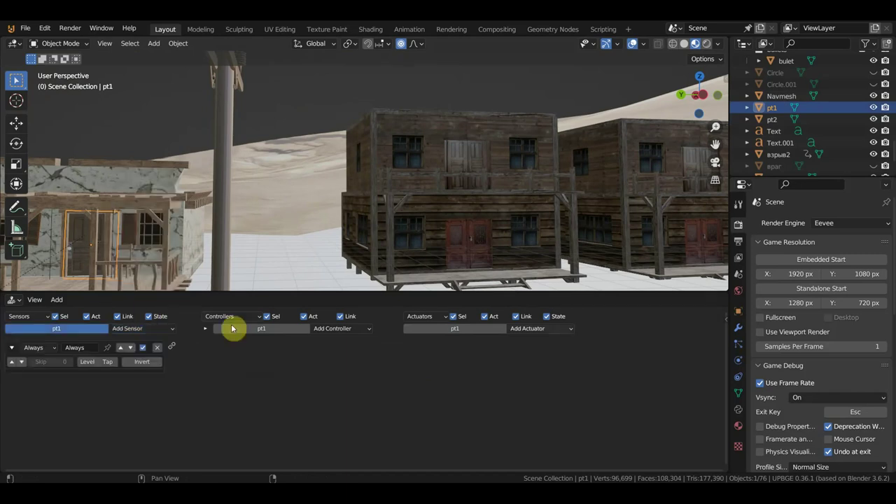
left_click(543, 329)
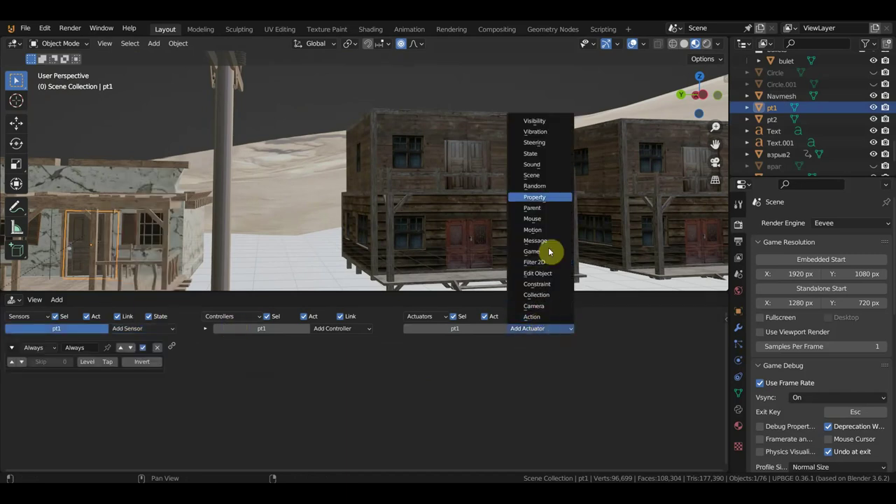
left_click(534, 120)
left_click_drag(175, 351, 411, 348)
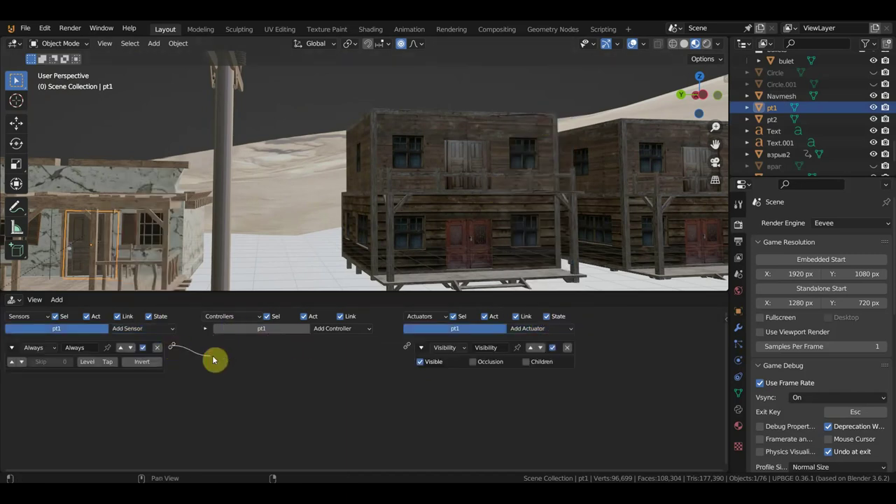
left_click(420, 362)
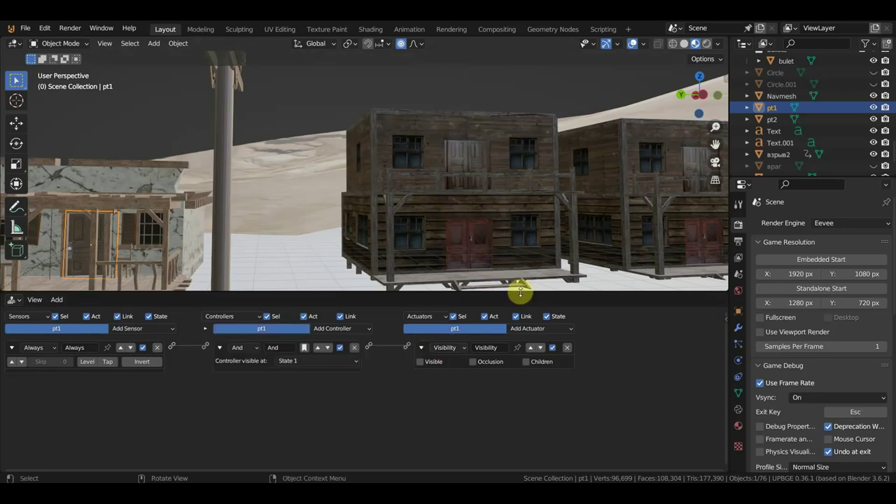
left_click_drag(519, 292, 524, 391)
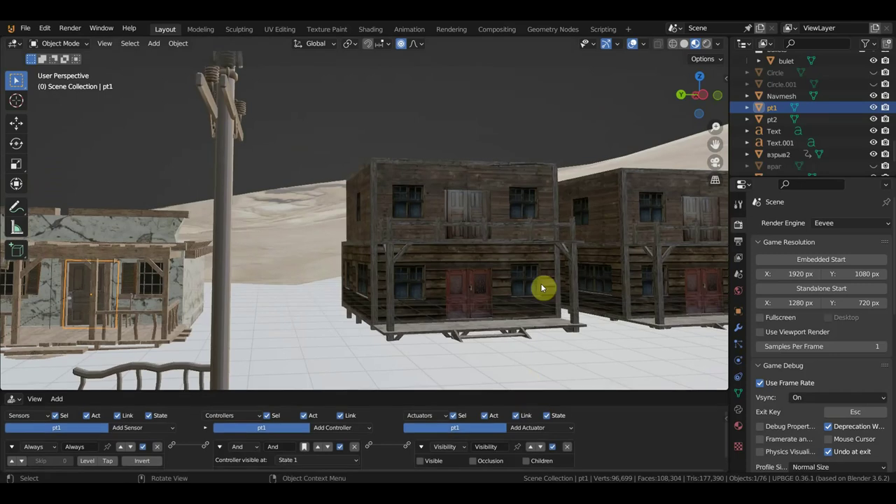
Switch to the scene camera view, zoom in, and start the embedded game with P.
key("KP_0")
scroll(540, 283, "up", 5)
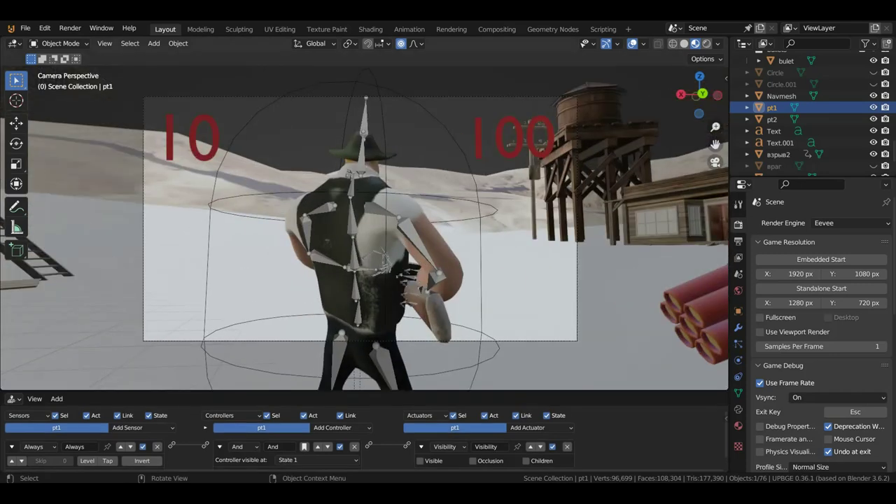
key("p")
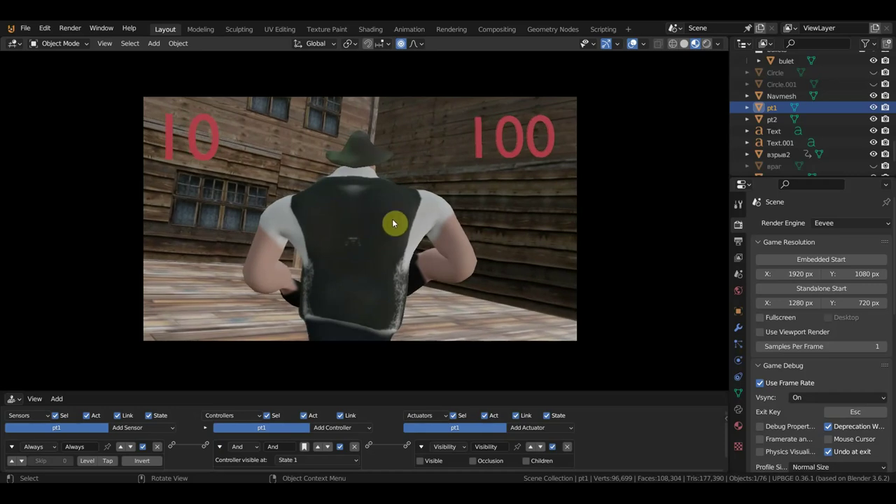
Stop the game, select Cube.003, and enlarge the Logic Bricks editor.
key("Escape")
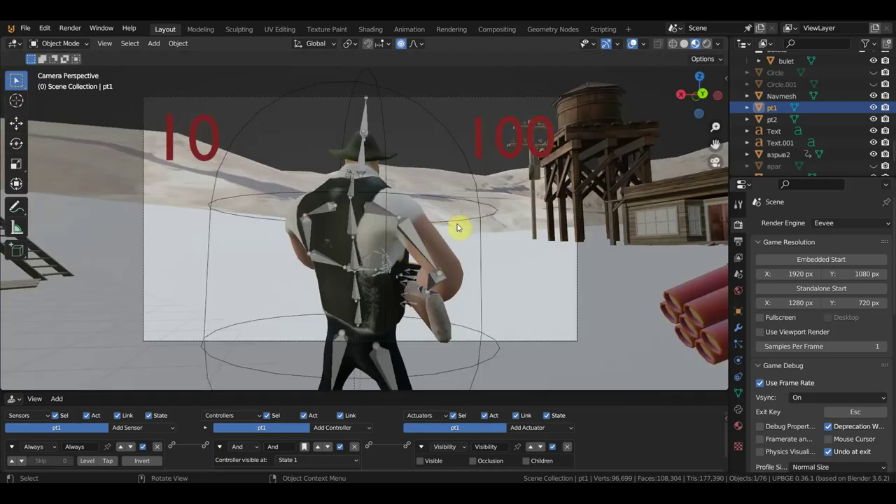
left_click(462, 220)
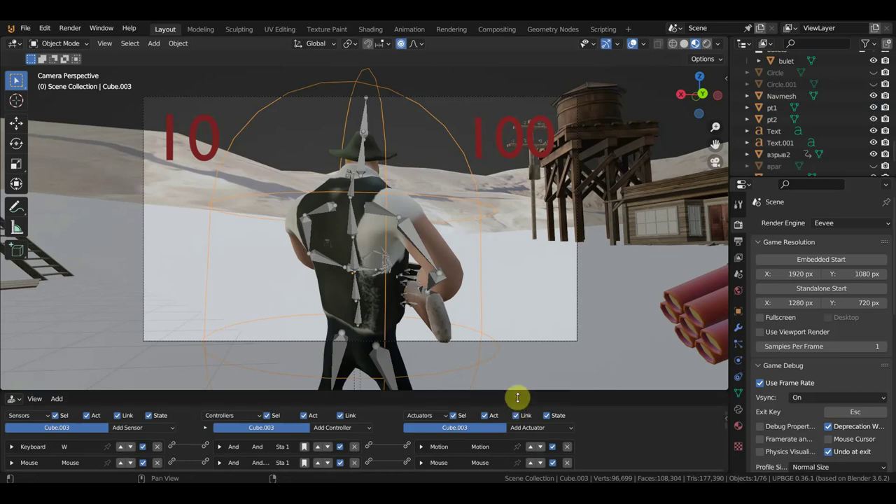
left_click_drag(518, 378, 515, 43)
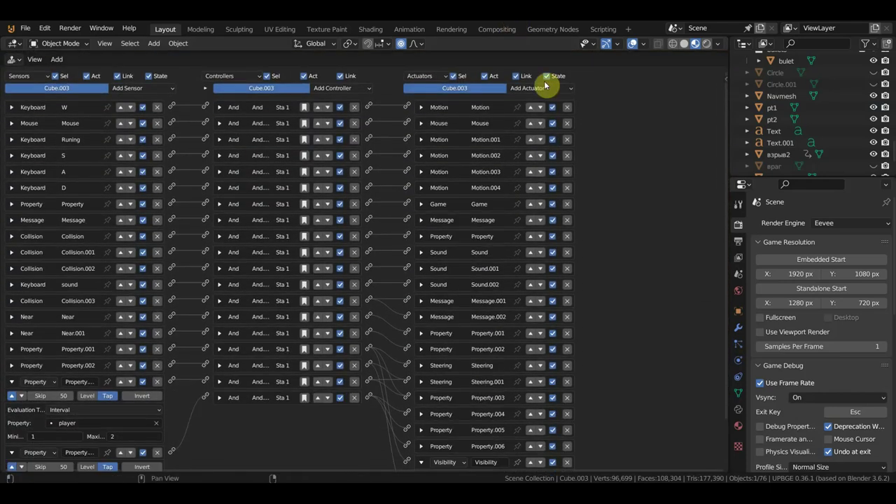
middle_click_drag(620, 345, 617, 194)
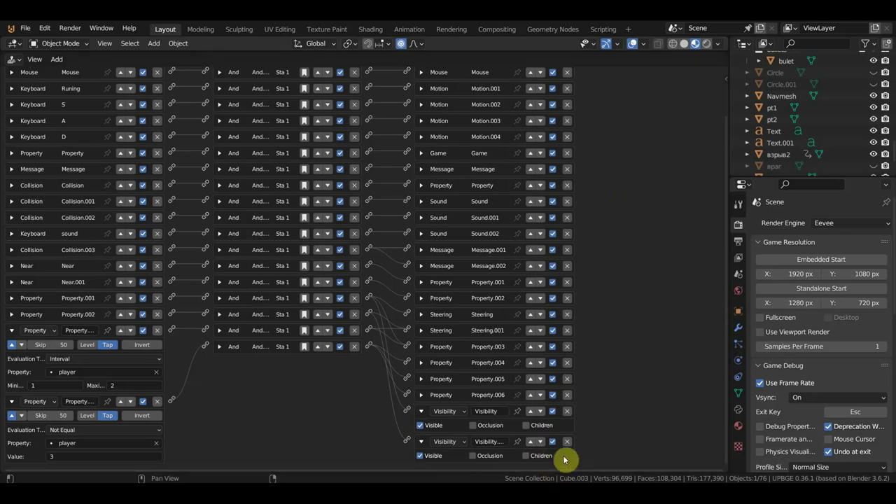
Delete both Visibility actuators and collapse the Interval and Property.004 sensors.
left_click(567, 441)
left_click(569, 411)
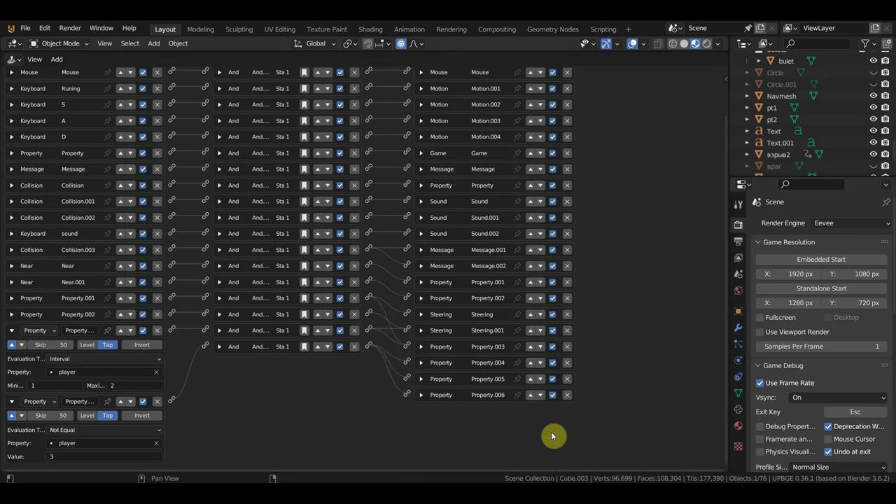
left_click(11, 330)
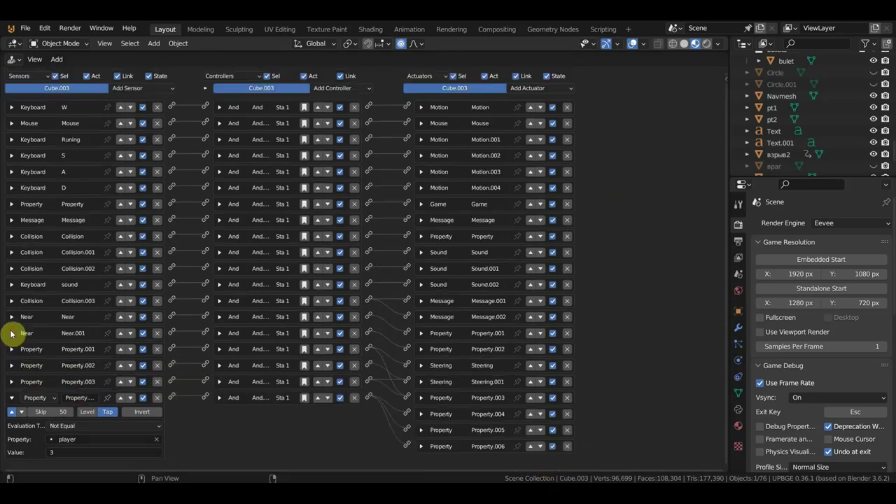
left_click(10, 399)
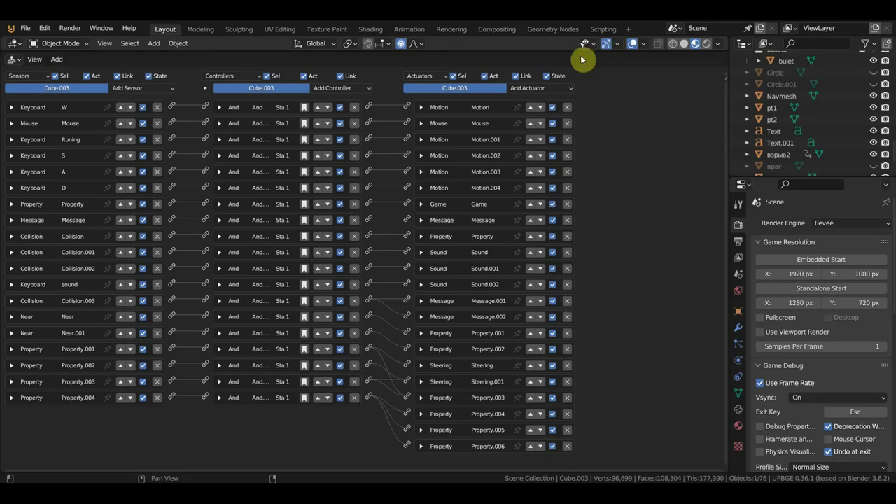
Restore a tall 3D viewport above the logic bricks and orbit around the cowboy.
left_click_drag(556, 51, 643, 401)
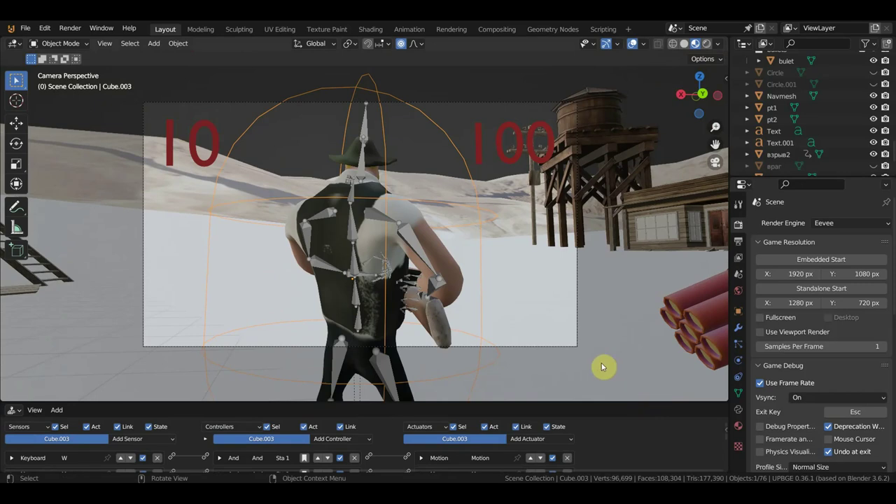
scroll(601, 366, "up", 1)
mouse_move(600, 348)
middle_mouse_down()
mouse_move(524, 334)
mouse_move(367, 341)
middle_mouse_up()
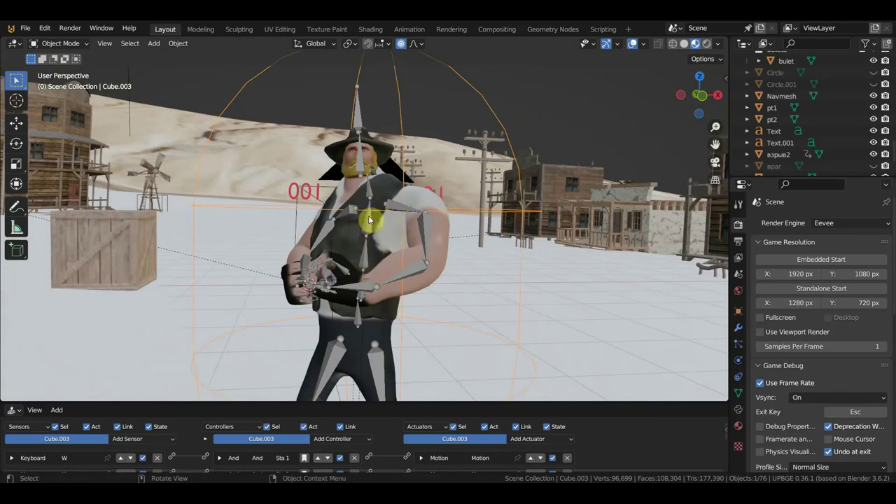
mouse_move(371, 221)
middle_mouse_down()
mouse_move(405, 227)
mouse_move(391, 236)
middle_mouse_up()
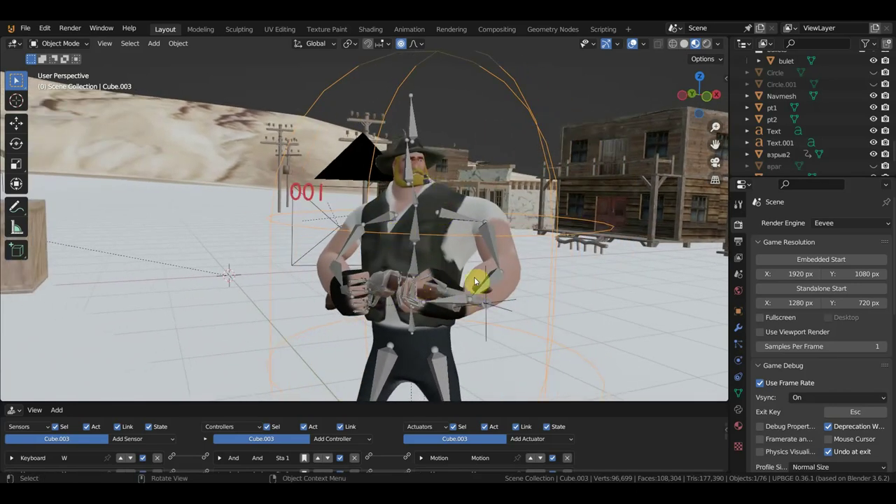
mouse_move(507, 266)
middle_mouse_down()
mouse_move(545, 261)
mouse_move(482, 265)
mouse_move(527, 269)
middle_mouse_up()
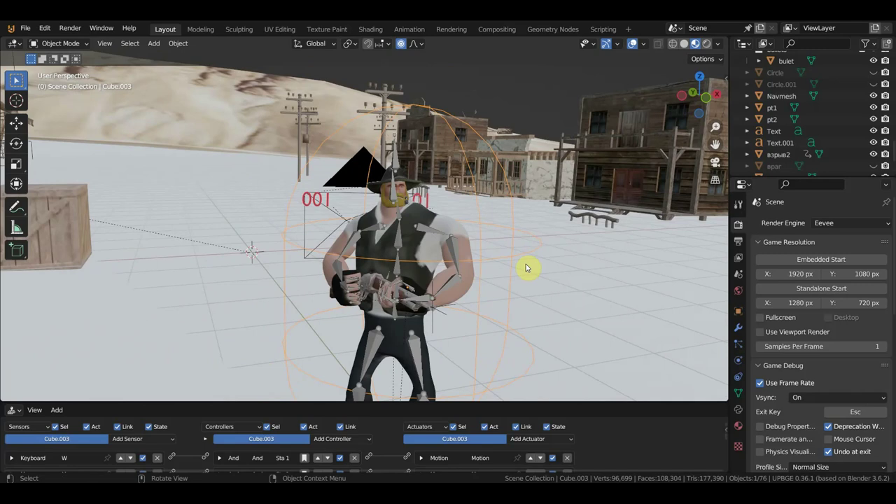
Orbit toward the town buildings and view the cowboy from behind.
mouse_move(526, 266)
middle_mouse_down()
mouse_move(576, 263)
mouse_move(512, 264)
mouse_move(628, 266)
mouse_move(680, 256)
middle_mouse_up()
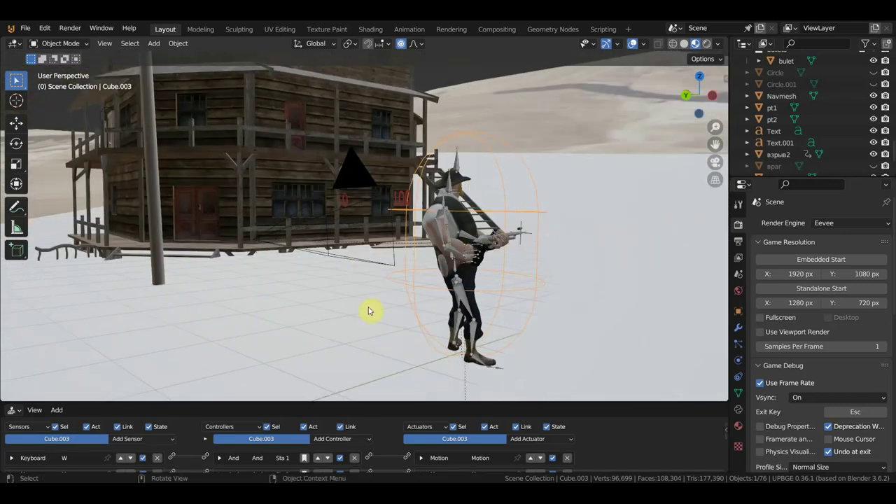
middle_click_drag(370, 310, 310, 168)
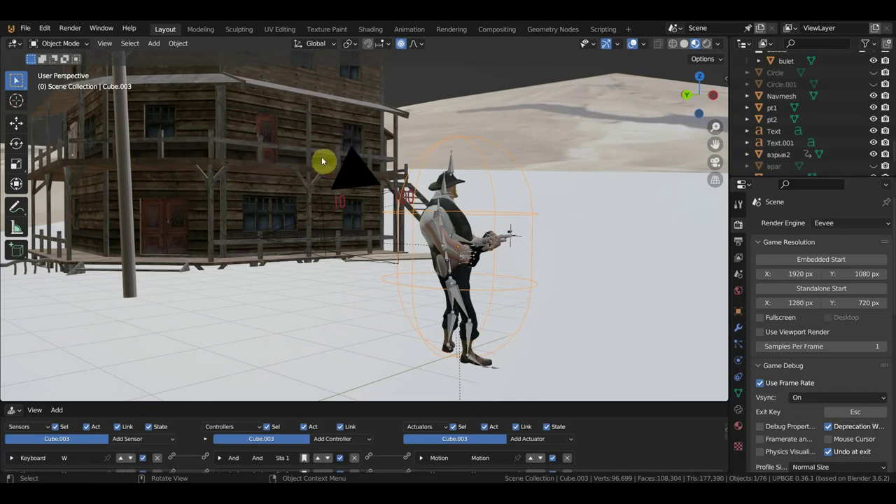
scroll(303, 155, "down", 2)
middle_click_drag(292, 156, 266, 160)
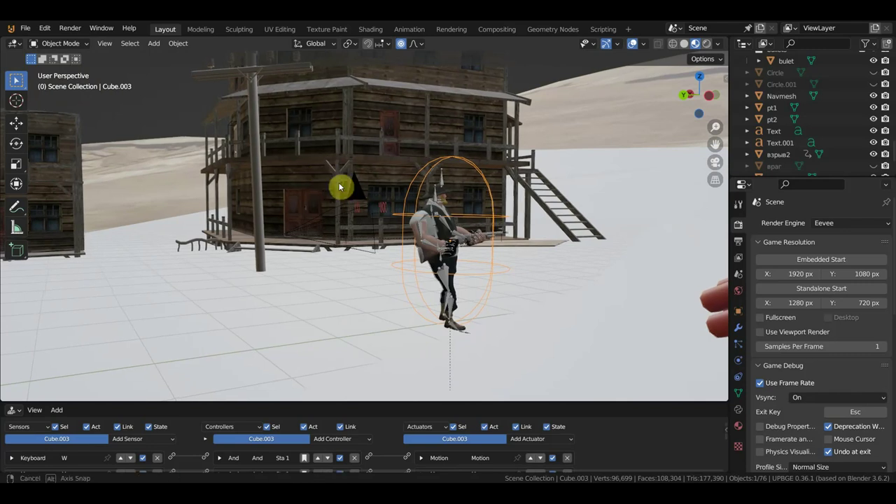
mouse_move(340, 186)
middle_mouse_down()
mouse_move(425, 194)
mouse_move(426, 180)
middle_mouse_up()
scroll(410, 197, "up", 4)
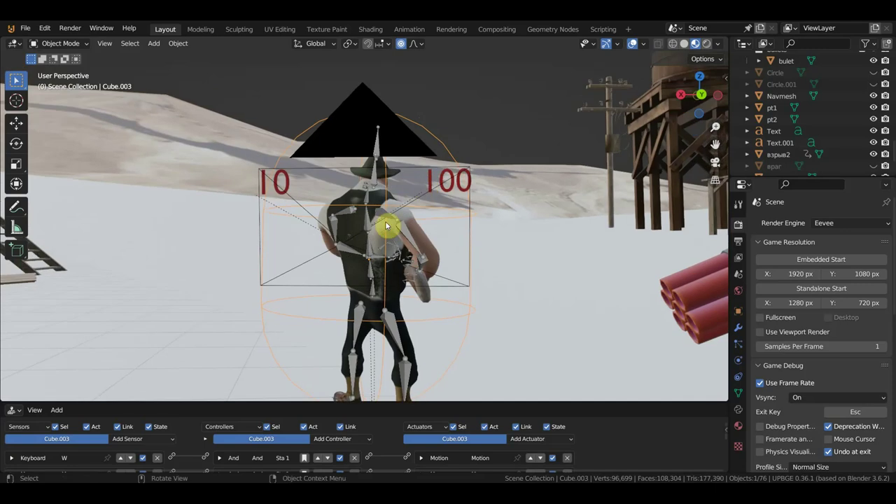